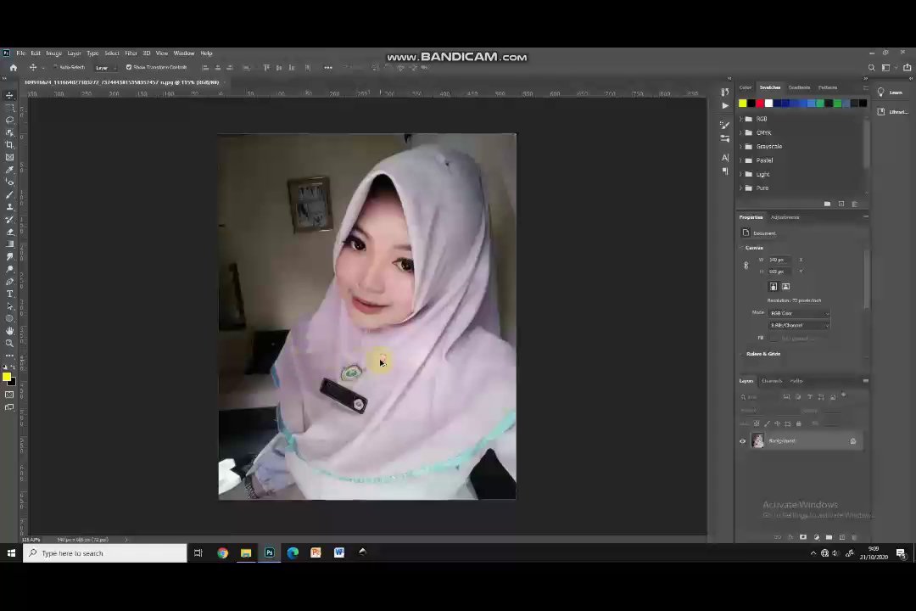
Step: Resize the image to a resolution of 300 pixels/inch
key(ctrl+alt+i)
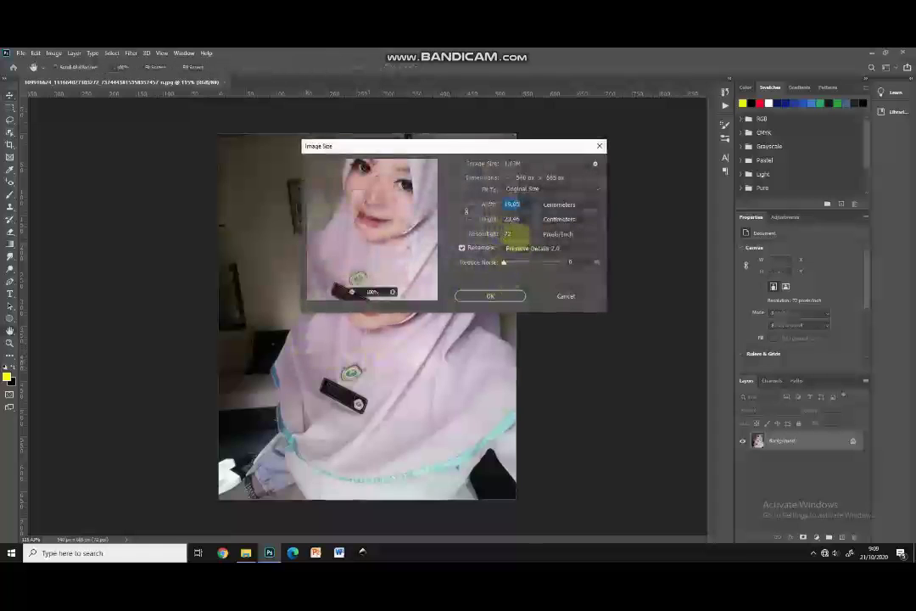
text(300)
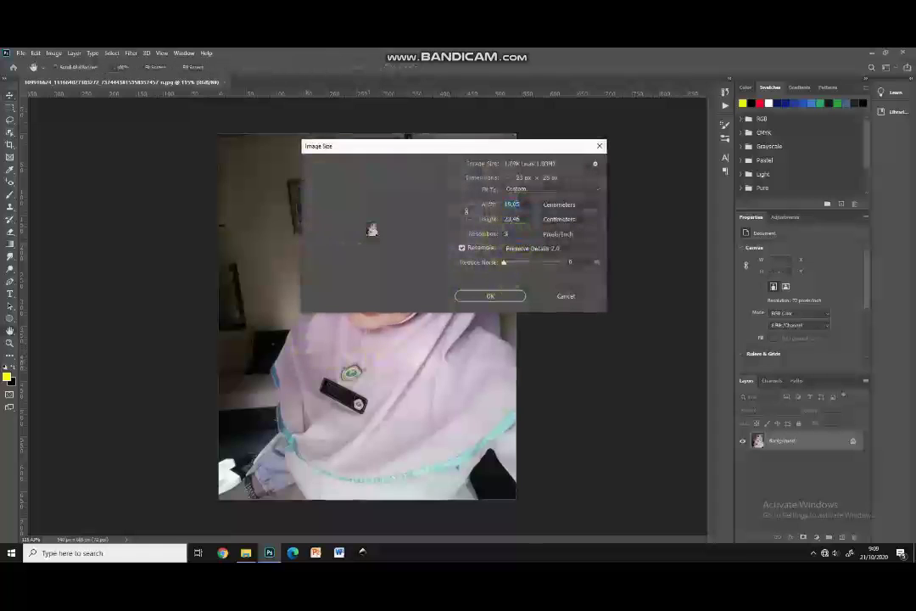
click(492, 295)
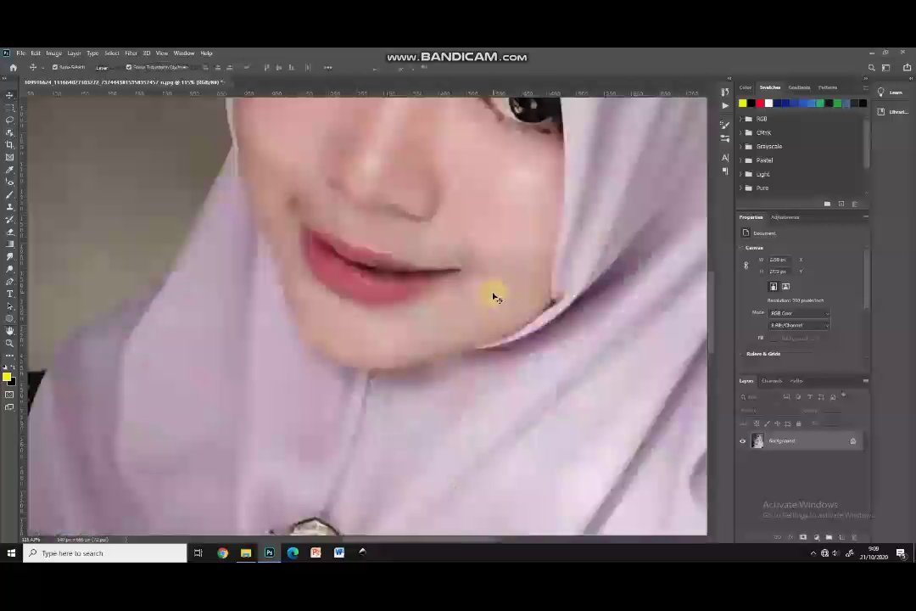
Step: Set the Pen tool to Path mode and unlock the Background layer into a normal layer
scroll(497, 297, down, 6)
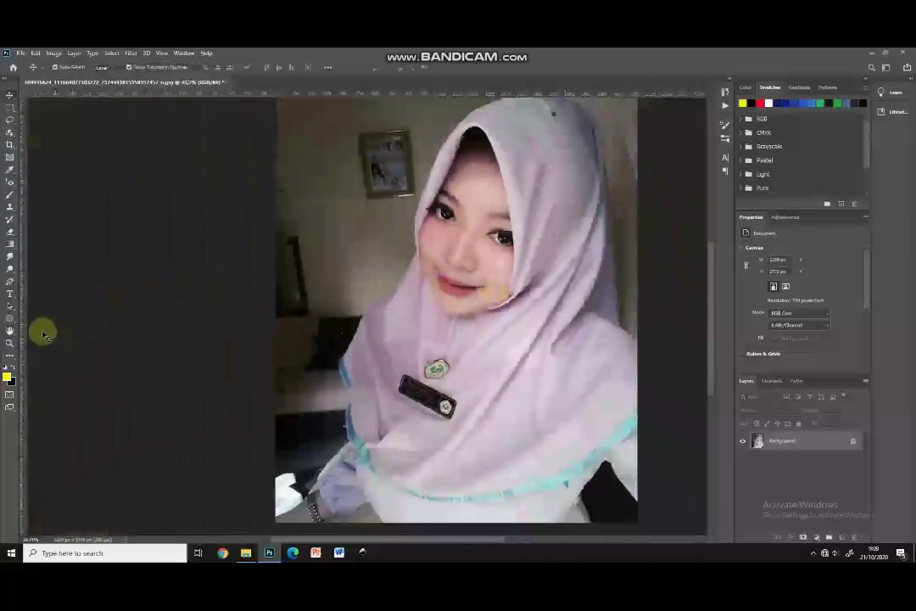
click(10, 283)
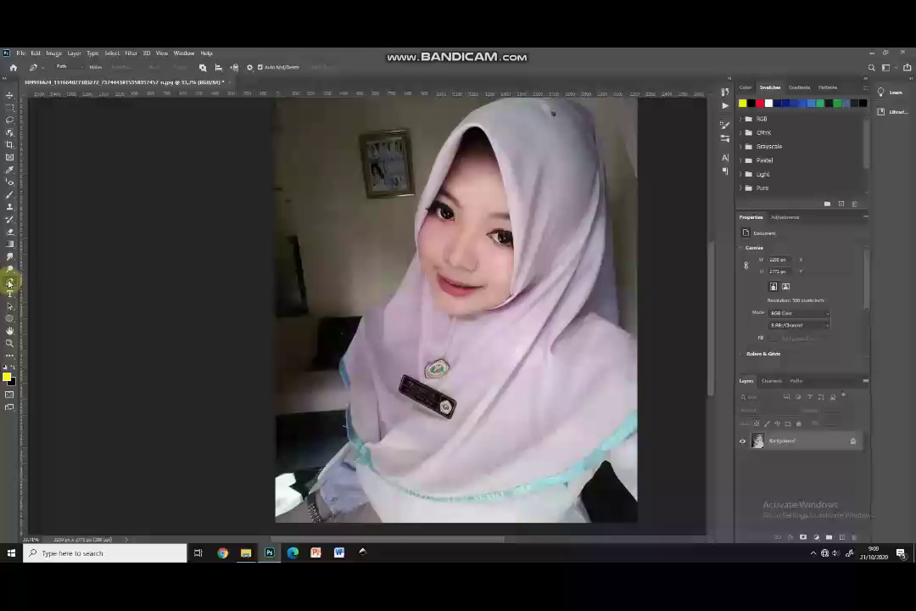
click(81, 68)
click(72, 82)
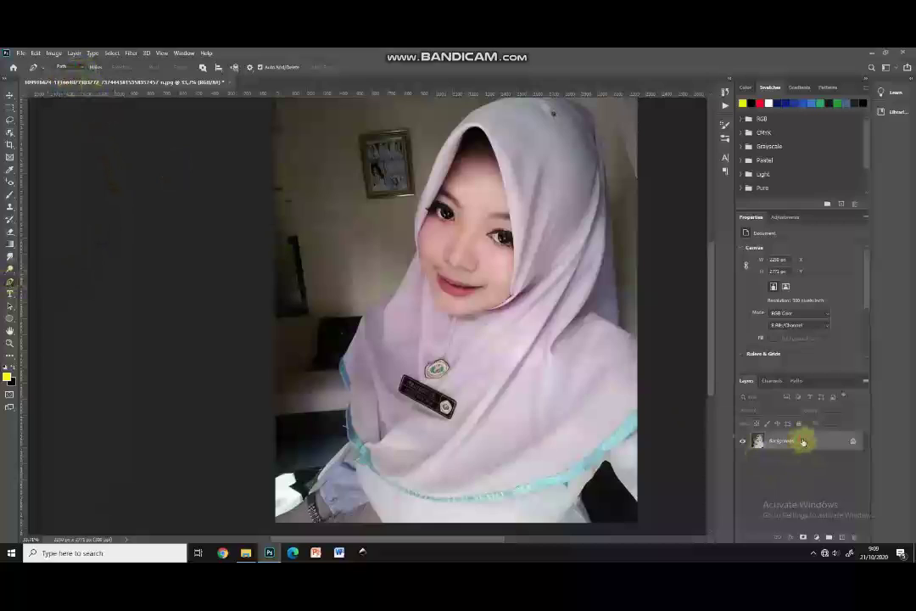
click(855, 442)
Step: Start a Pen path where the shoulder meets the photo's right edge and trace it up the back of the headscarf
scroll(522, 323, down, 2)
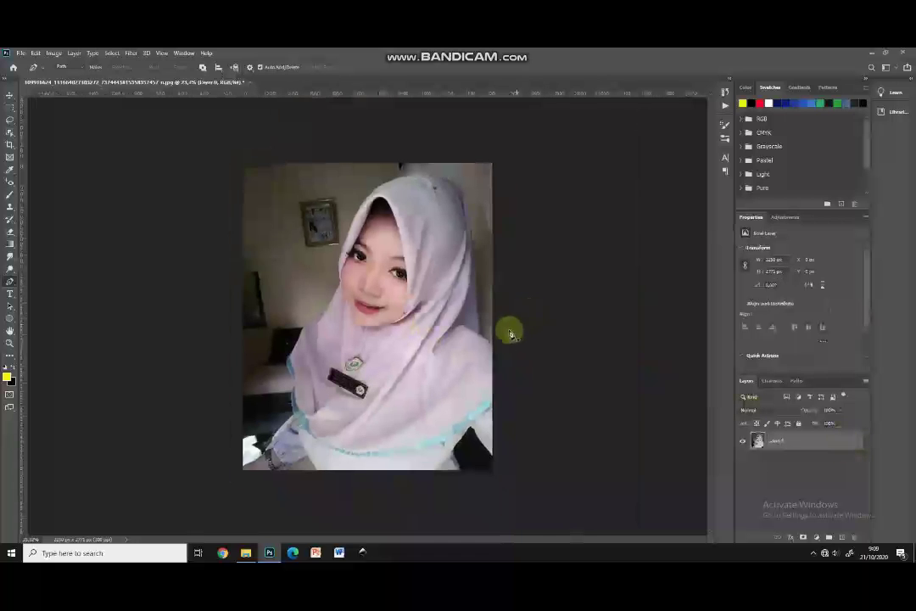
scroll(543, 363, up, 6)
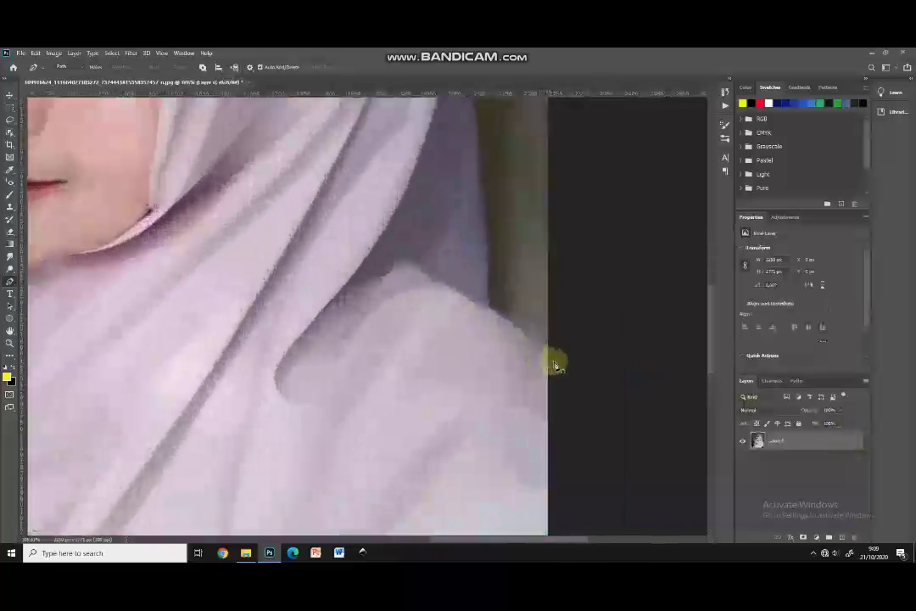
click(554, 362)
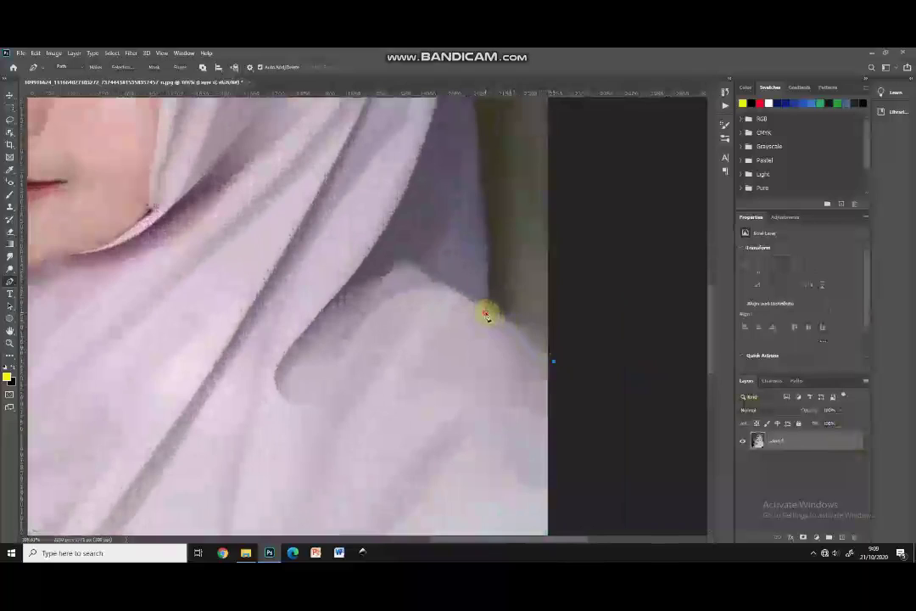
drag(467, 306, 460, 300)
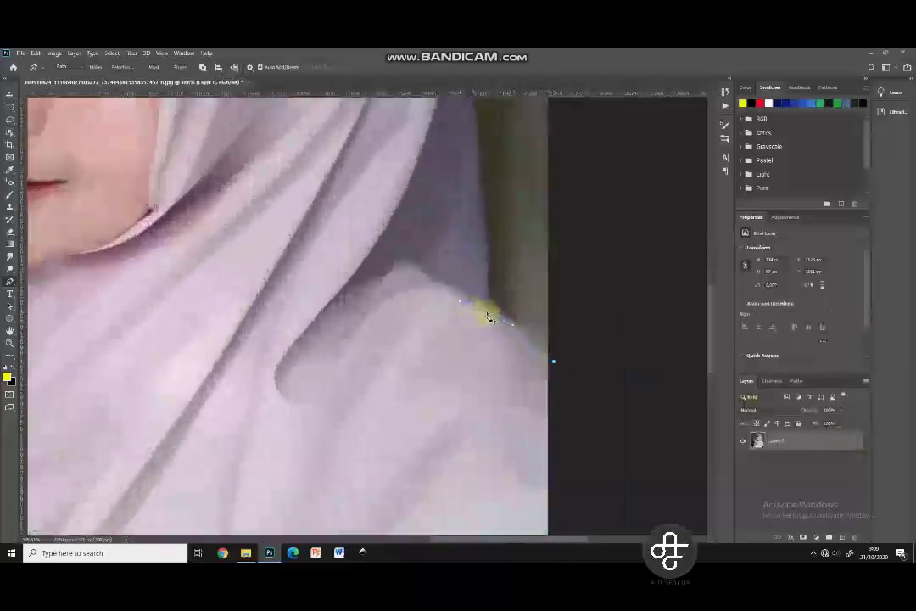
scroll(477, 339, up, 5)
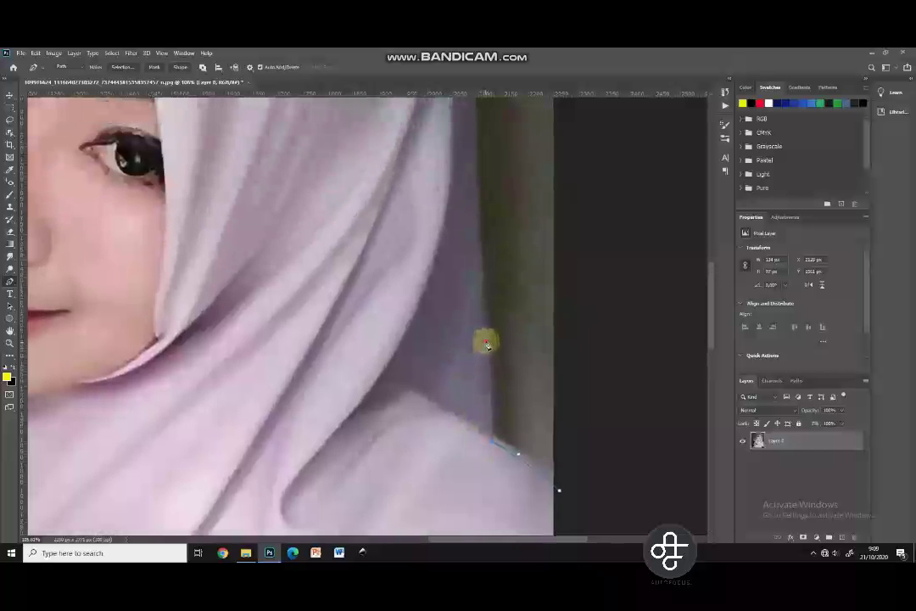
drag(485, 239, 489, 392)
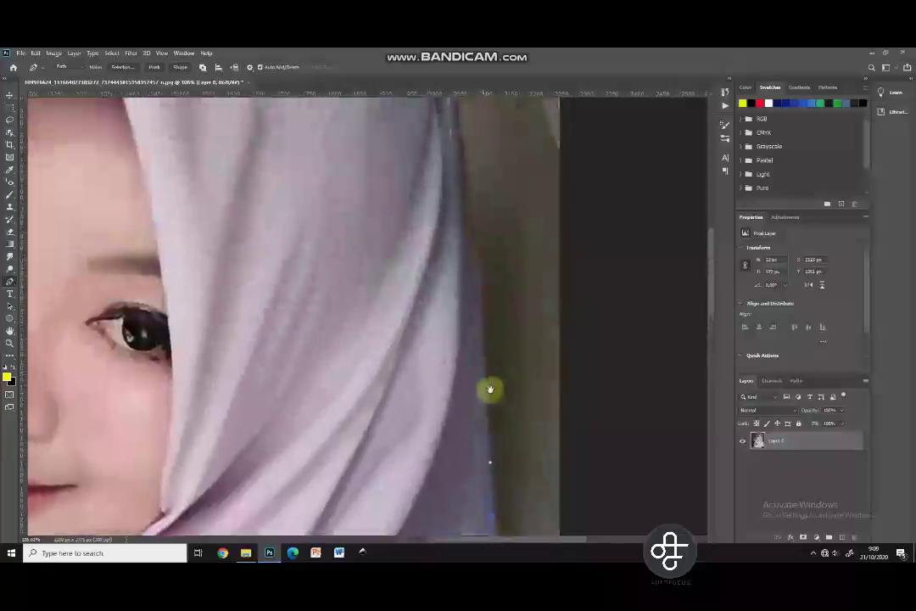
drag(484, 349, 481, 317)
drag(475, 242, 472, 217)
drag(467, 174, 484, 293)
drag(472, 238, 503, 284)
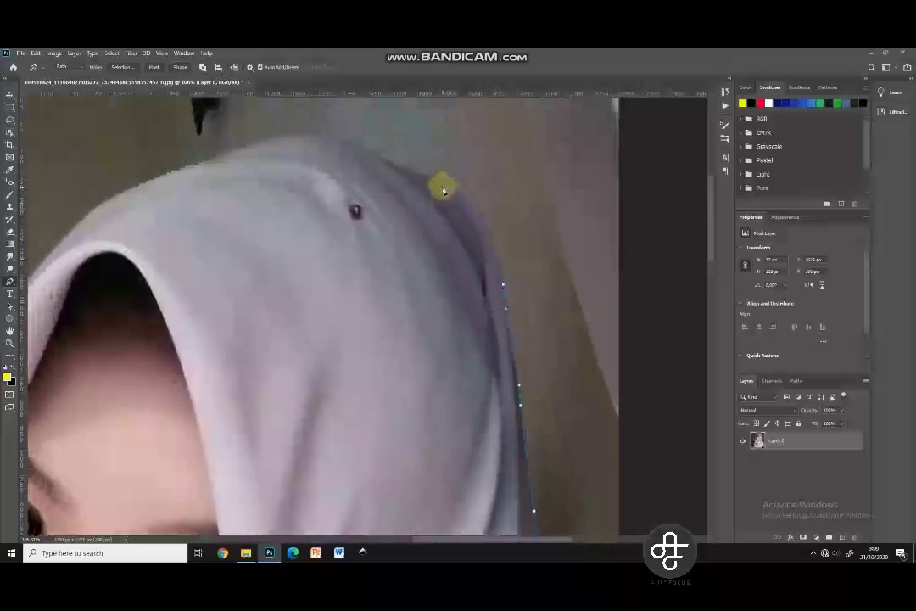
Step: Continue the path over the crown of the headscarf and down its front edge beside the face
drag(436, 184, 382, 149)
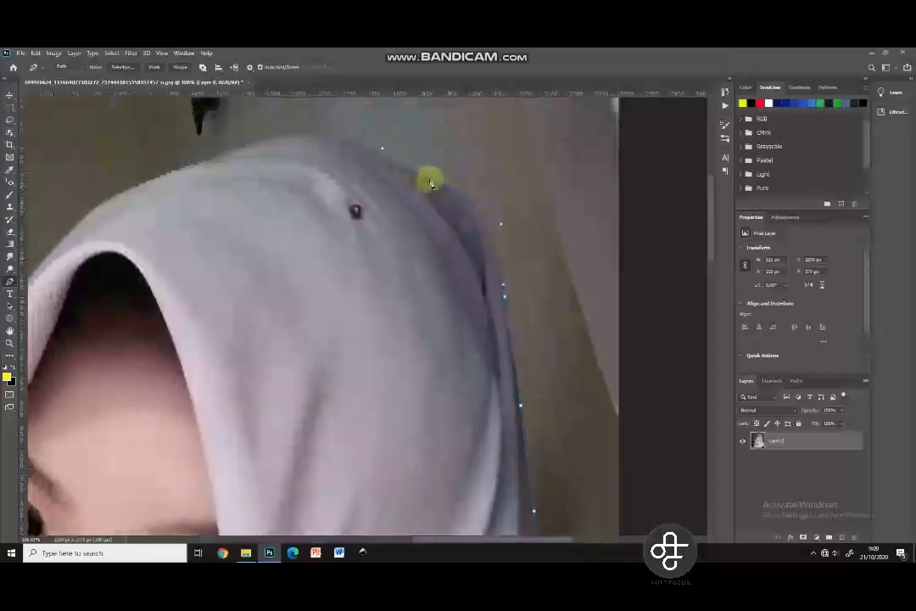
drag(352, 185, 448, 210)
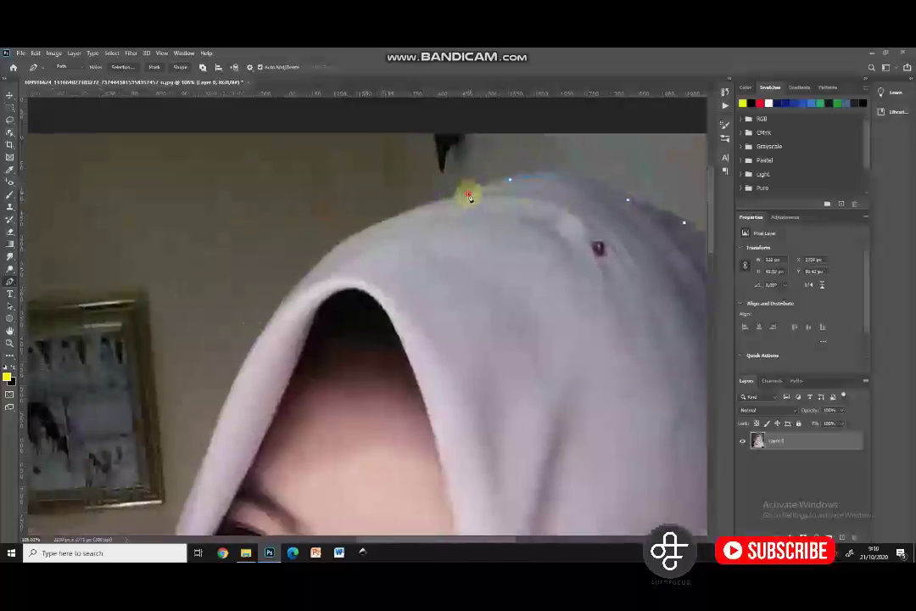
drag(325, 261, 297, 289)
drag(265, 330, 258, 343)
drag(245, 405, 413, 323)
drag(387, 368, 383, 392)
drag(376, 448, 427, 274)
Step: Trace the path down the left side of the headscarf, past the shoulder and turquoise trim, to the forearm sleeve
drag(427, 297, 430, 317)
drag(432, 346, 423, 385)
drag(414, 392, 543, 254)
drag(500, 286, 543, 219)
drag(528, 267, 510, 303)
drag(485, 337, 442, 234)
drag(452, 255, 459, 374)
drag(464, 405, 464, 249)
drag(465, 264, 479, 288)
drag(482, 292, 415, 369)
drag(419, 372, 601, 233)
Step: Trace the path along the wrist and hand, loop it outside the photo's lower-left corner and return past the watch
drag(567, 267, 557, 290)
click(549, 292)
click(521, 314)
click(485, 341)
click(441, 366)
click(414, 373)
click(406, 405)
click(468, 422)
click(549, 412)
click(600, 371)
Step: Continue the path along the underside of the sleeve and down the body to the photo's bottom edge
drag(632, 367, 468, 379)
click(503, 358)
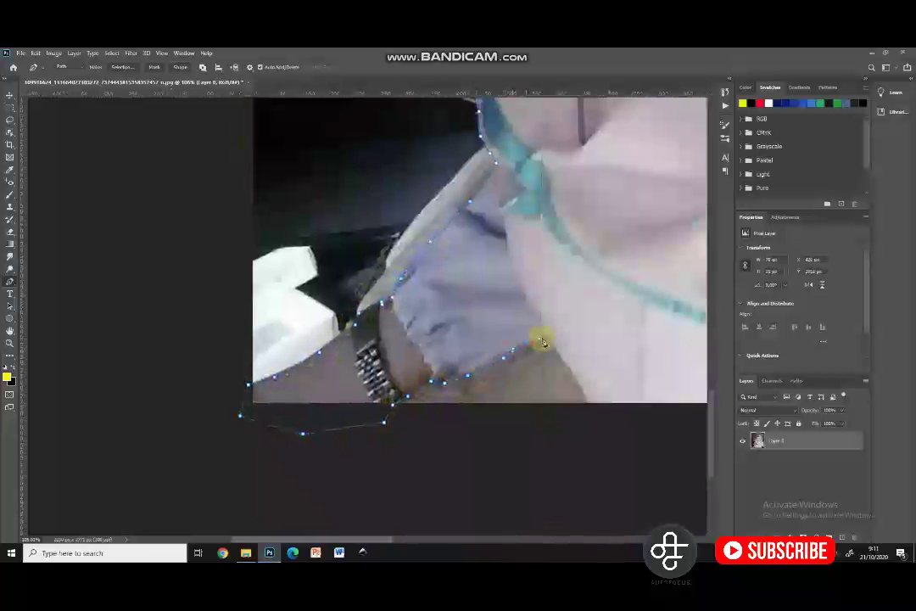
click(548, 333)
drag(540, 310, 305, 190)
click(341, 254)
click(355, 281)
Step: Run the path along the photo's bottom edge and trace around the dark gap between the body and the right-hand arm
drag(527, 329, 287, 326)
drag(611, 306, 293, 331)
click(431, 315)
click(427, 294)
click(404, 240)
click(403, 219)
click(422, 184)
click(450, 150)
click(570, 244)
click(574, 310)
Step: Close the path by running it around the outside of the photo back to the starting point at the shoulder
scroll(534, 453, down, 12)
click(487, 477)
click(203, 478)
click(213, 177)
click(500, 164)
click(499, 345)
click(475, 346)
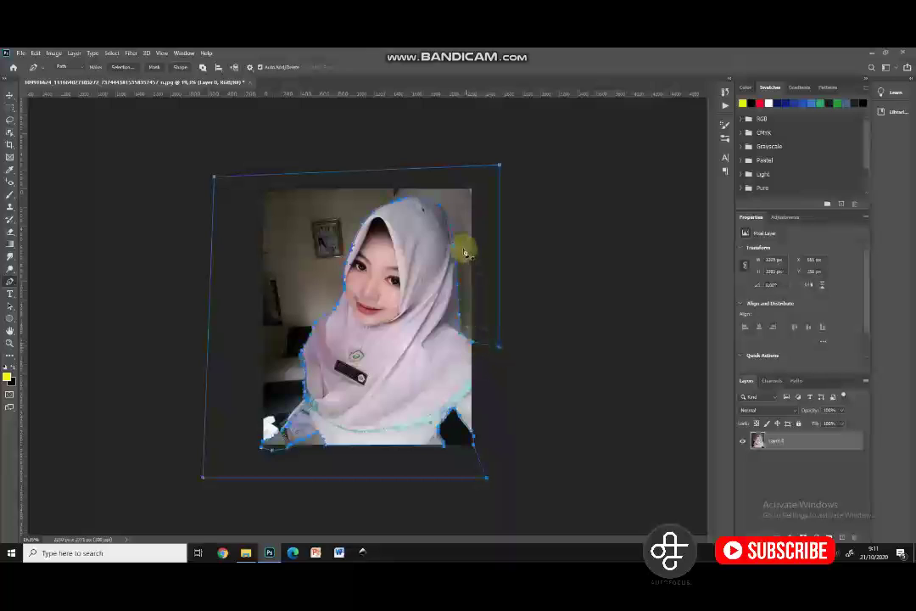
Step: Convert the path into a new selection with a 0-pixel feather, delete the background inside it and deselect
right_click(461, 219)
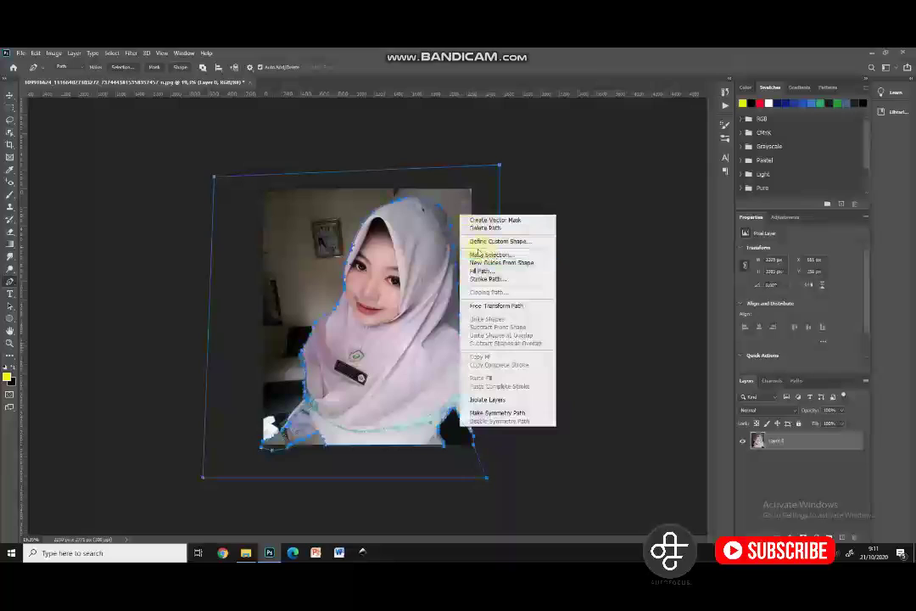
click(497, 255)
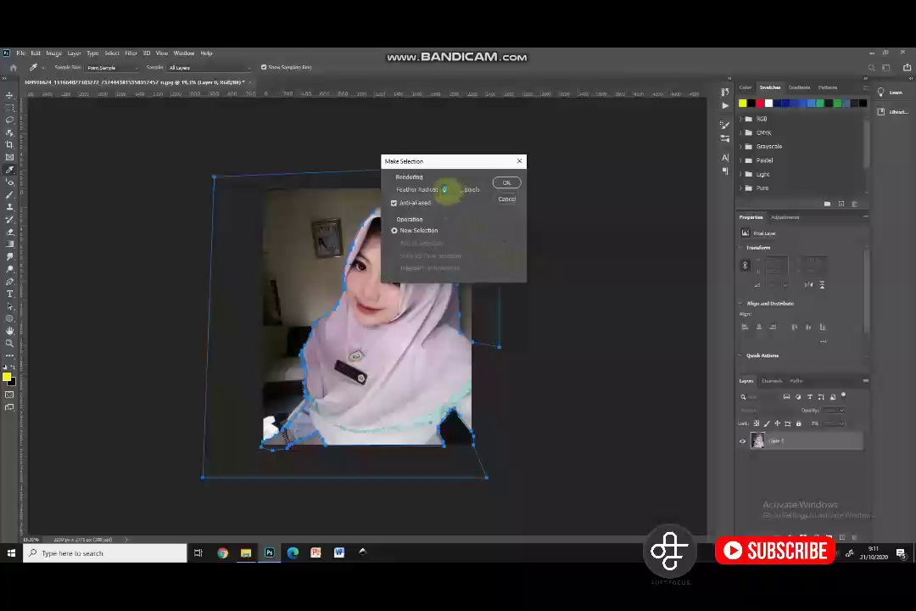
click(504, 184)
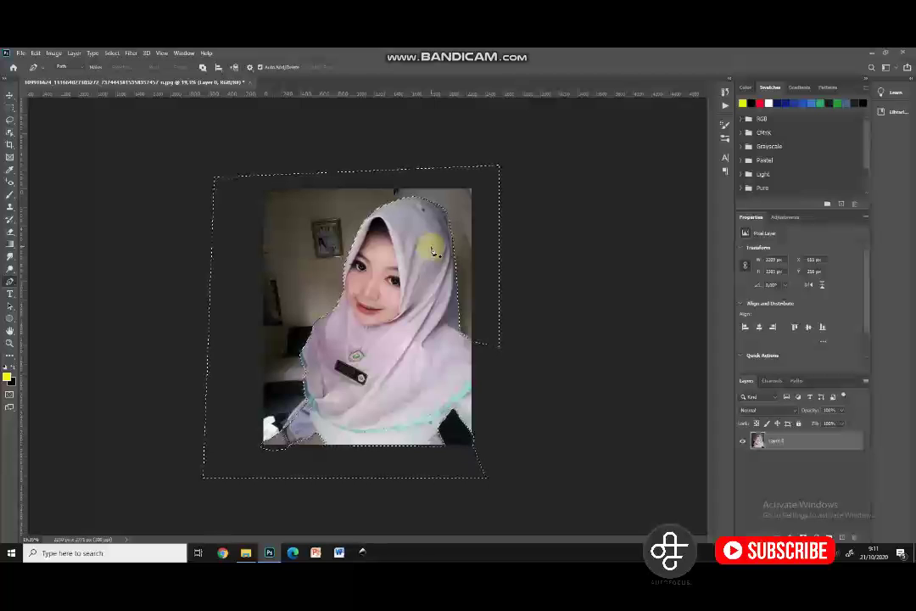
key(Delete)
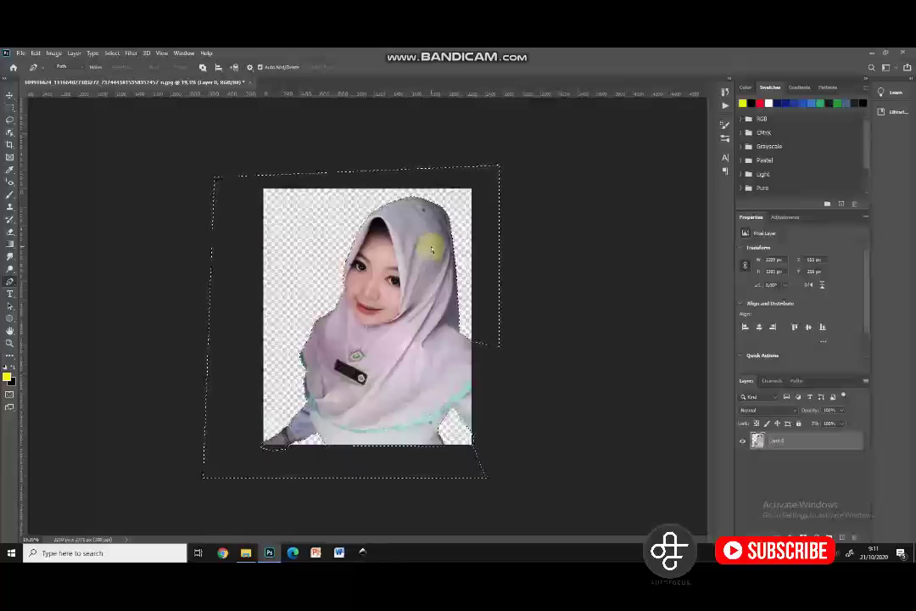
key(ctrl+d)
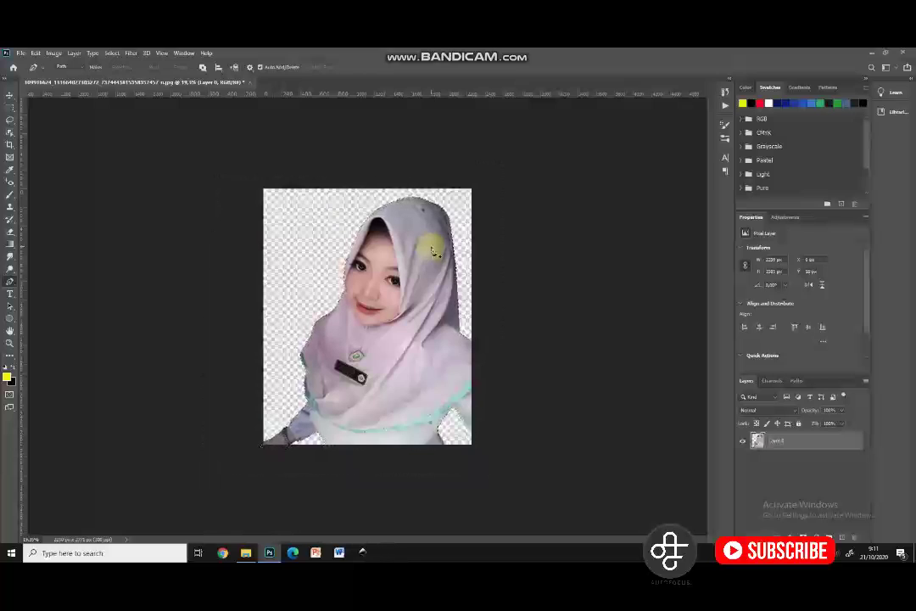
Step: Duplicate the cut-out portrait layer
click(10, 94)
click(192, 254)
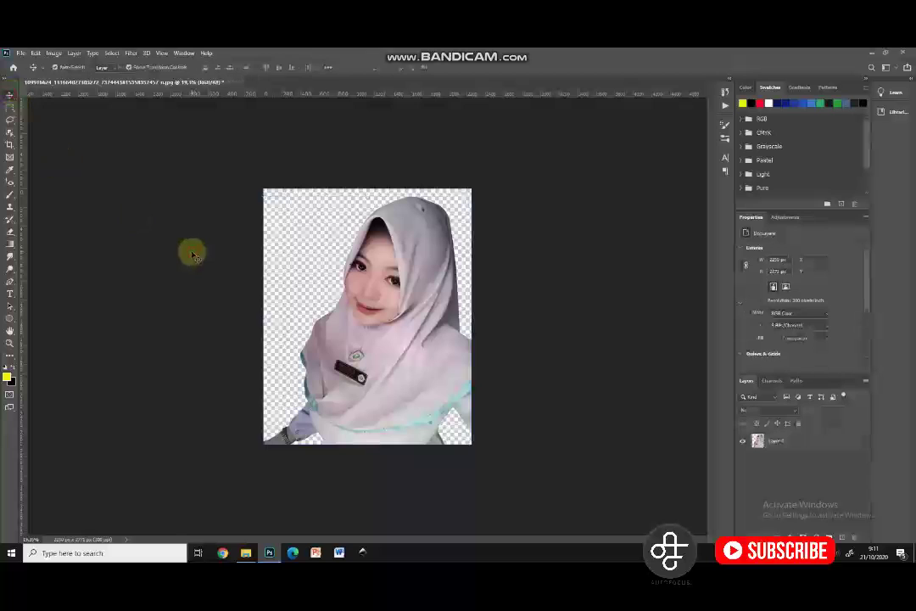
scroll(323, 305, up, 3)
scroll(323, 304, down, 1)
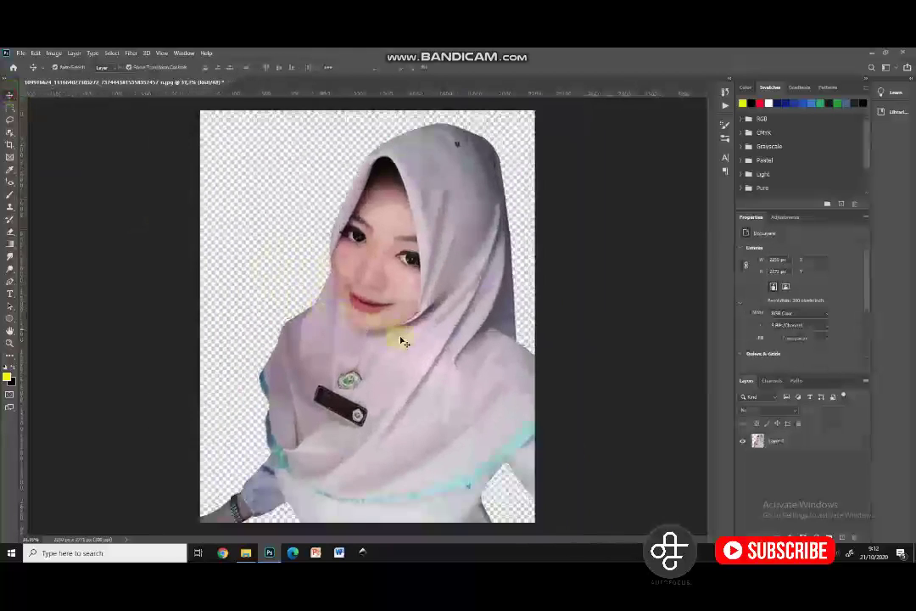
click(402, 340)
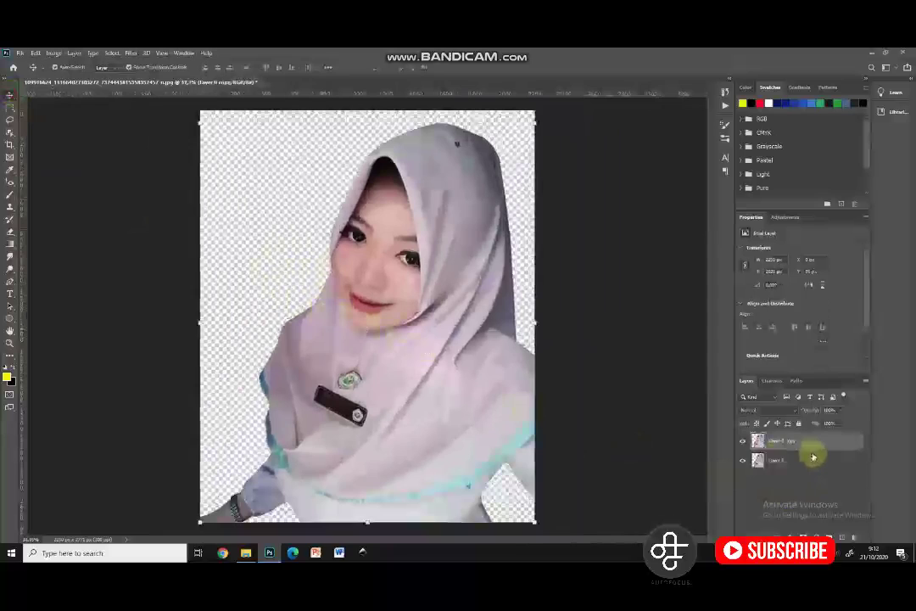
key(ctrl+j)
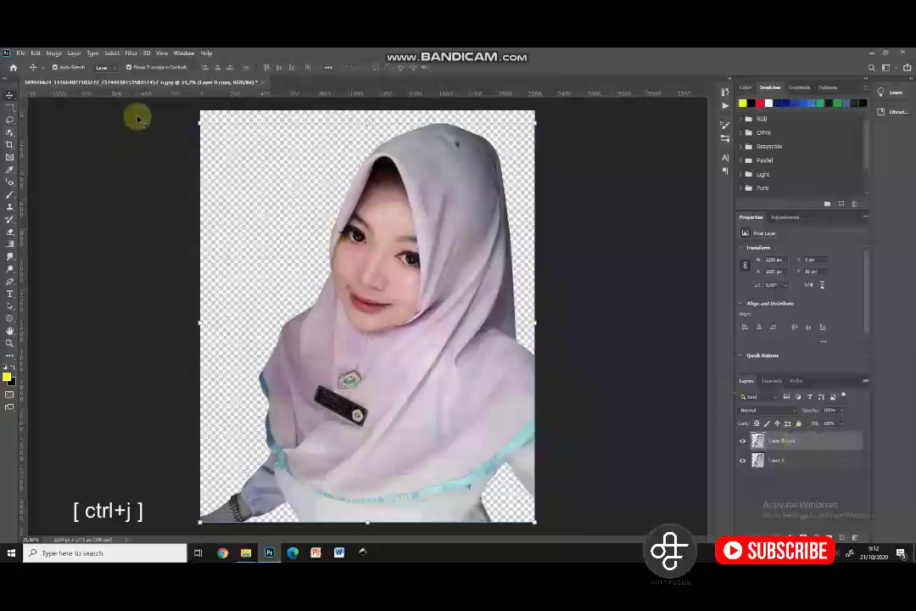
Step: Apply a High Pass filter to the duplicated layer and set its blend mode to Linear Light
click(132, 52)
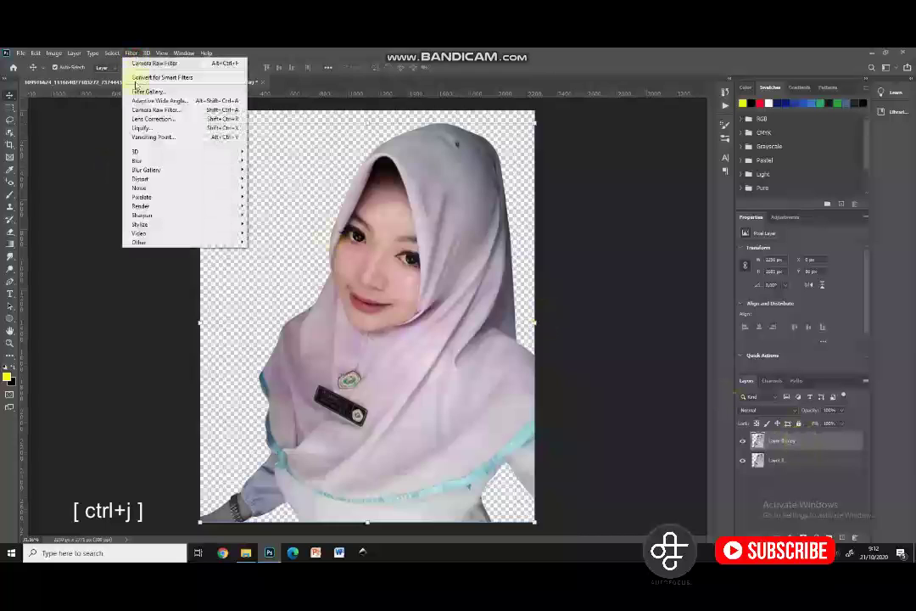
mouse_move(137, 243)
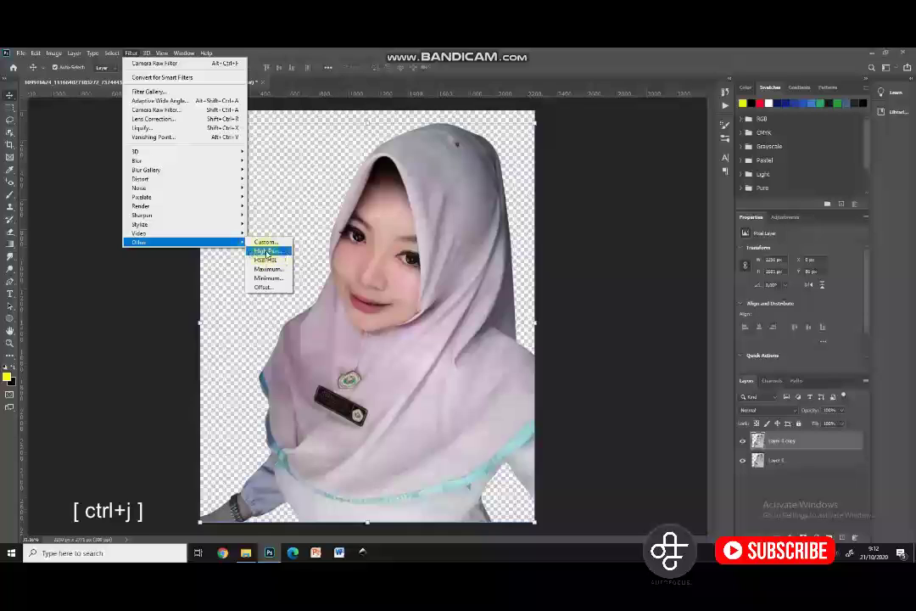
click(267, 251)
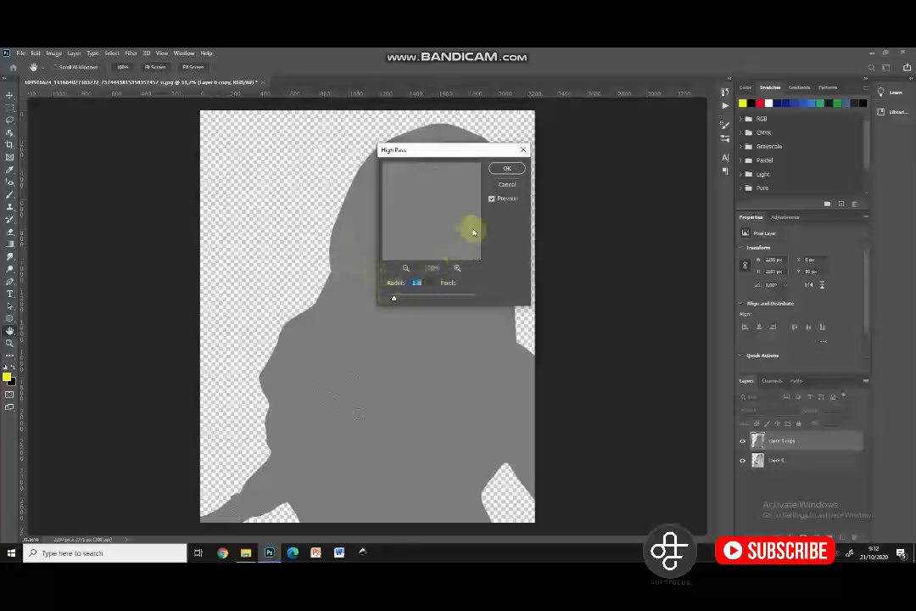
click(506, 170)
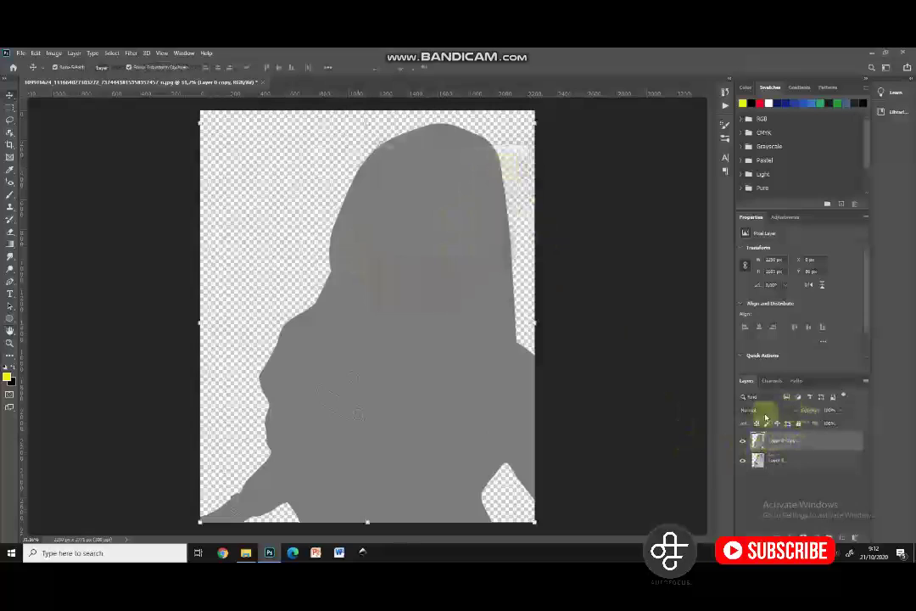
click(794, 415)
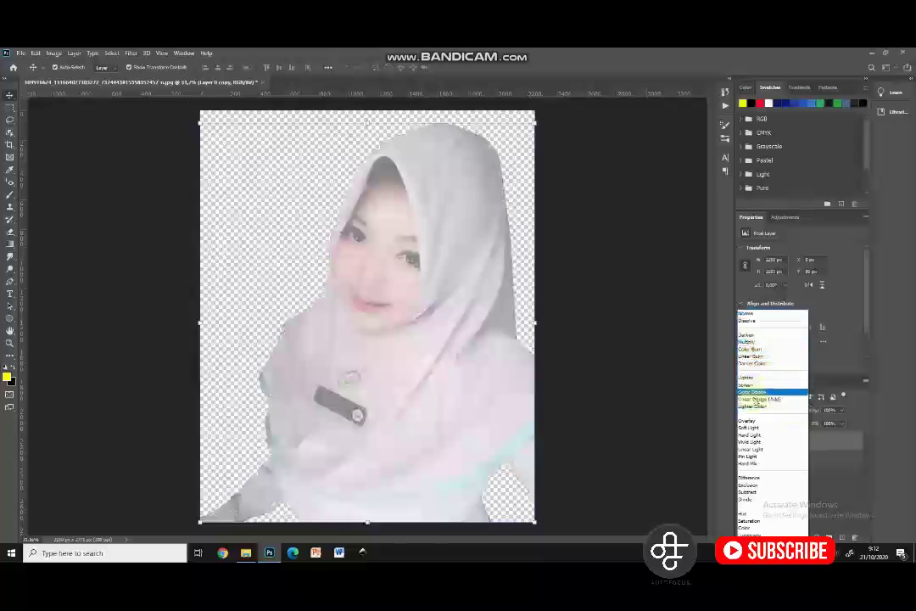
click(774, 451)
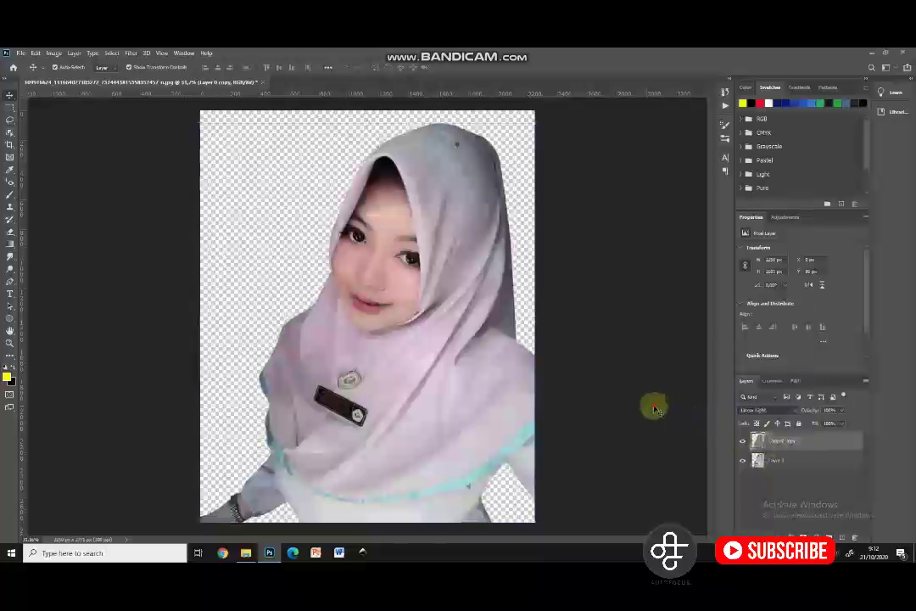
Step: Merge the Linear Light High Pass layer with the portrait layer beneath it
scroll(359, 253, up, 13)
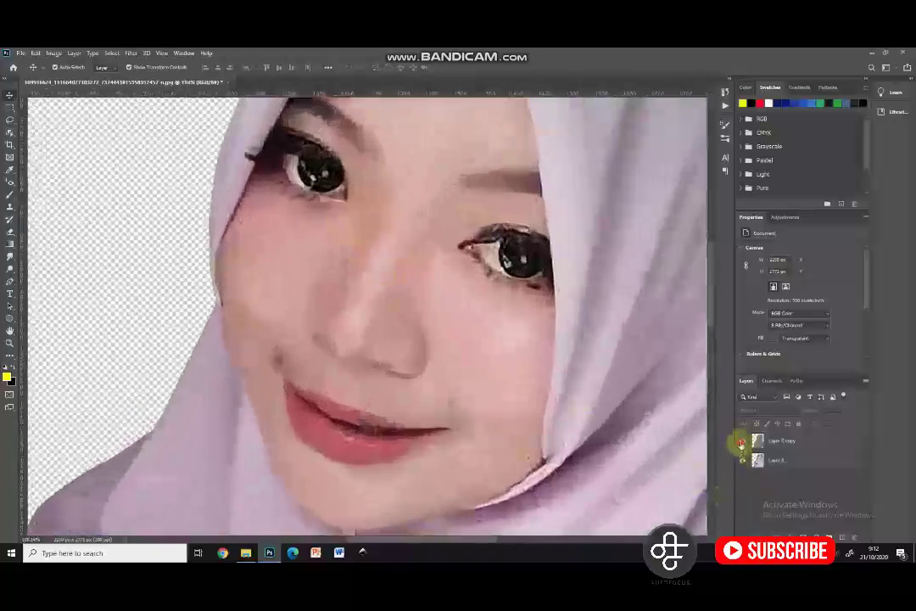
click(782, 441)
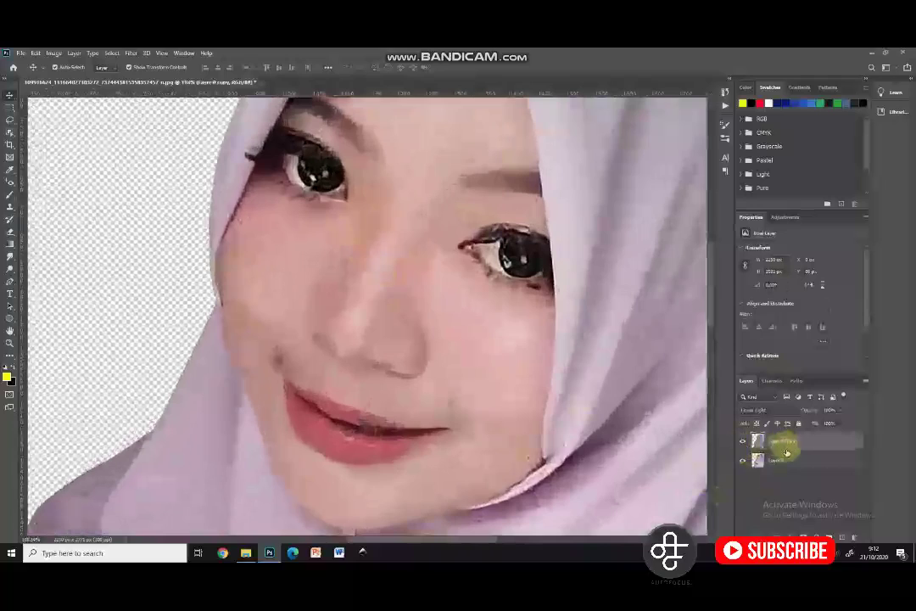
shift+click(796, 461)
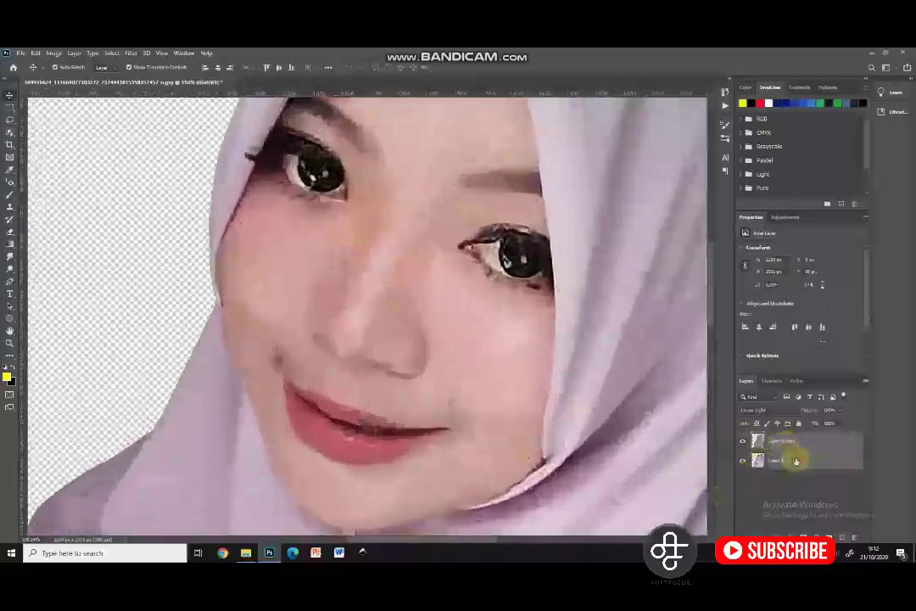
key(ctrl+e)
scroll(415, 348, down, 5)
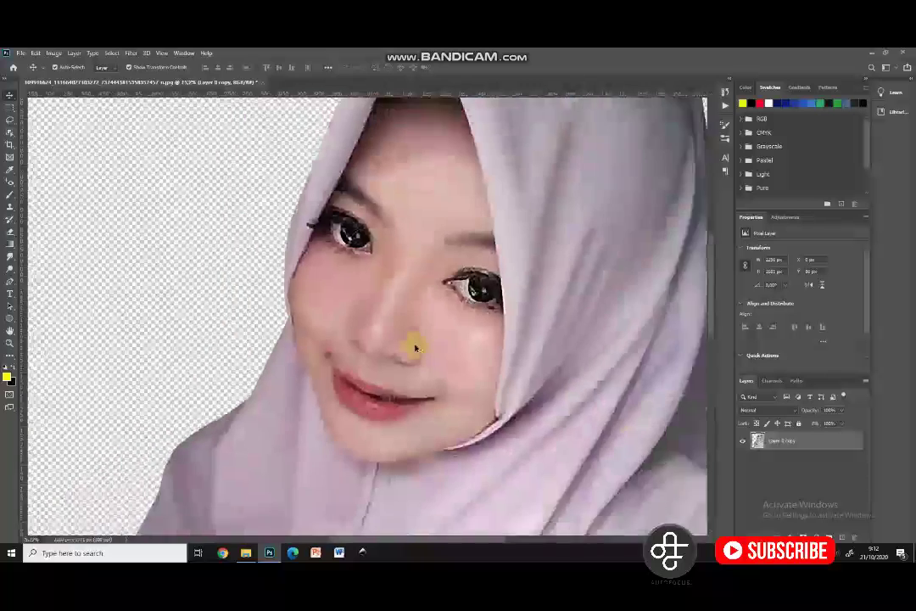
scroll(415, 348, down, 3)
scroll(366, 330, up, 4)
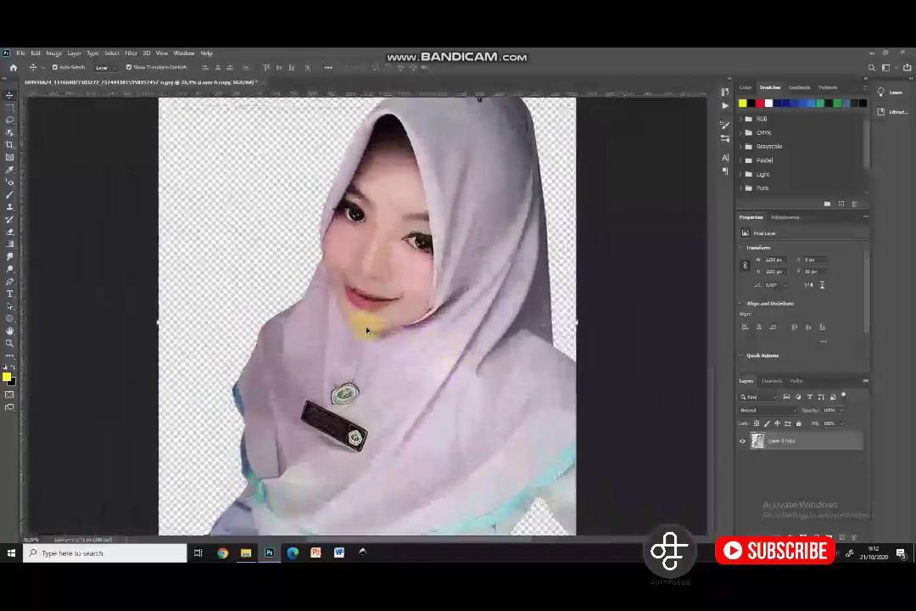
scroll(369, 323, down, 3)
scroll(373, 310, up, 3)
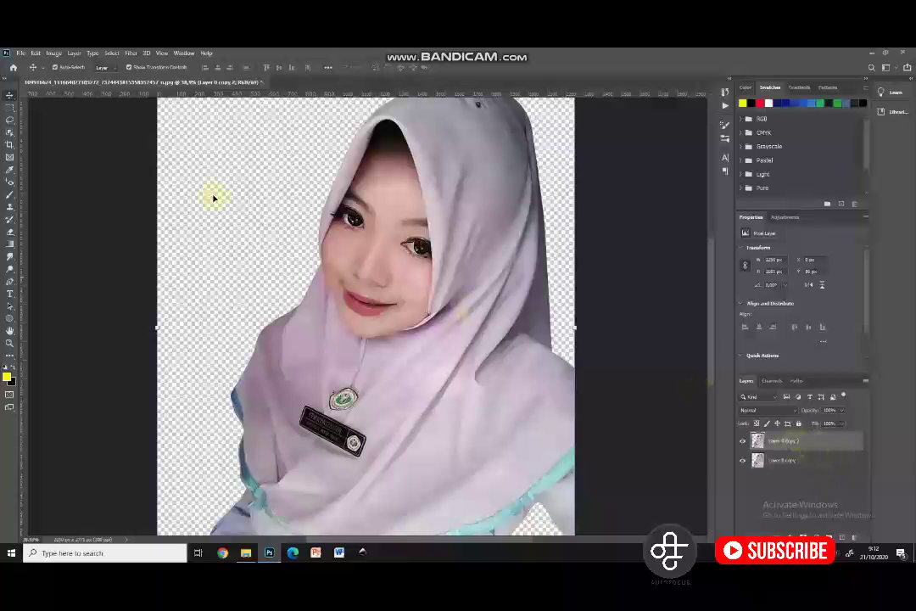
Step: Apply Shadows/Highlights to the duplicated portrait layer with a shadows amount of 35% and a highlights amount of about 14%
click(54, 52)
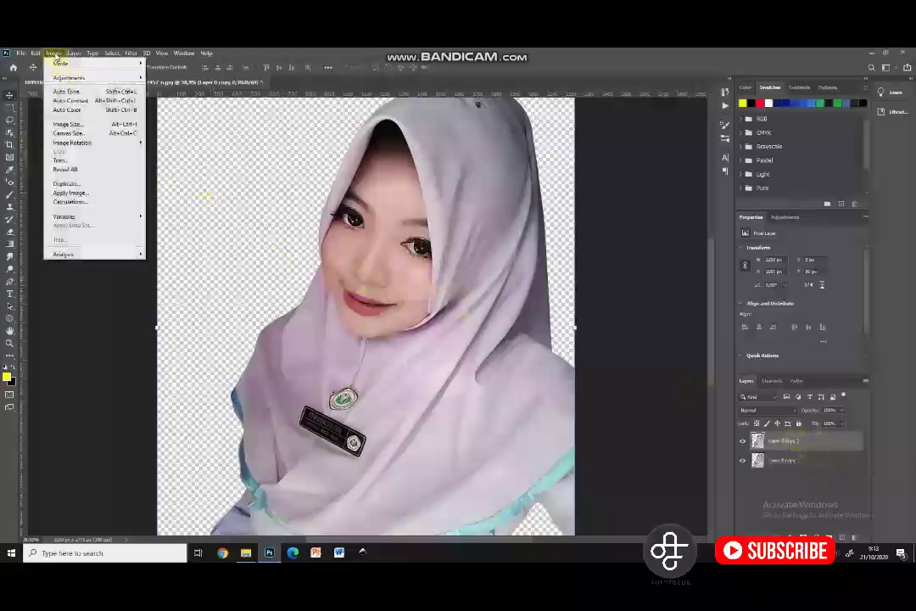
mouse_move(64, 77)
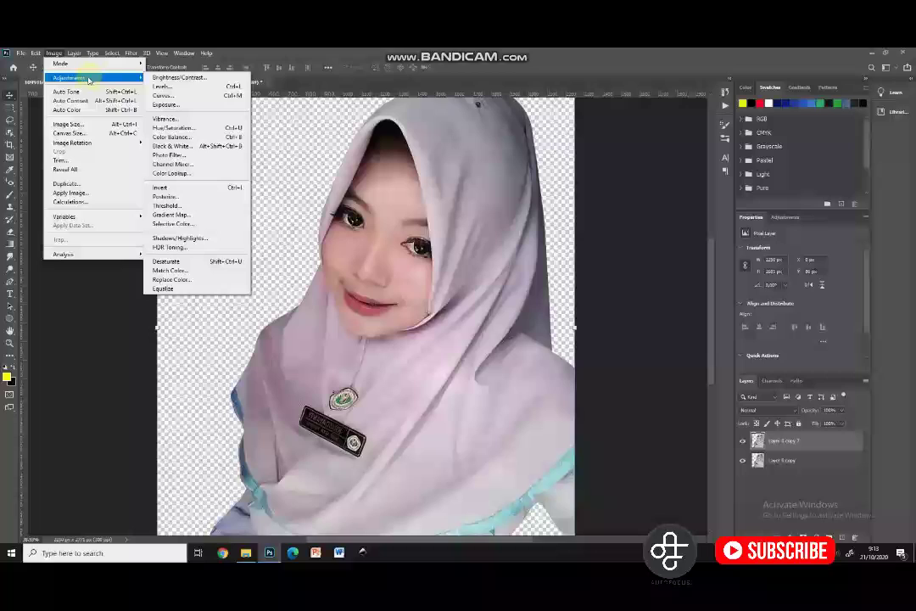
click(194, 241)
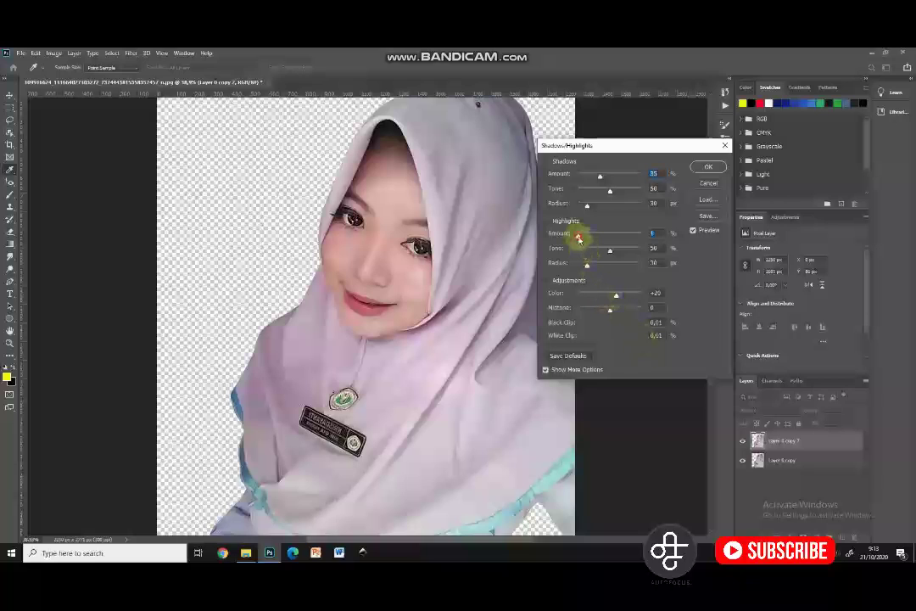
drag(583, 241, 585, 239)
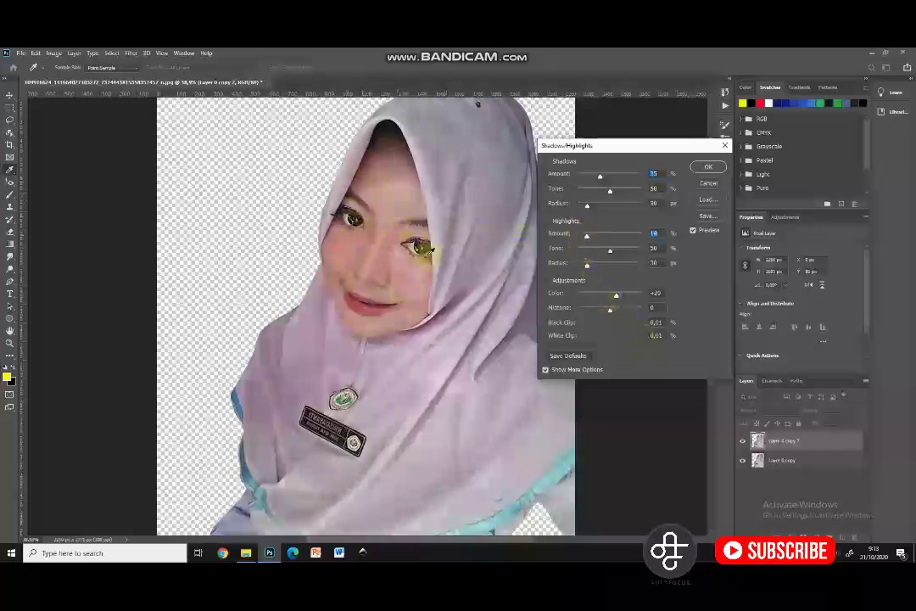
click(708, 167)
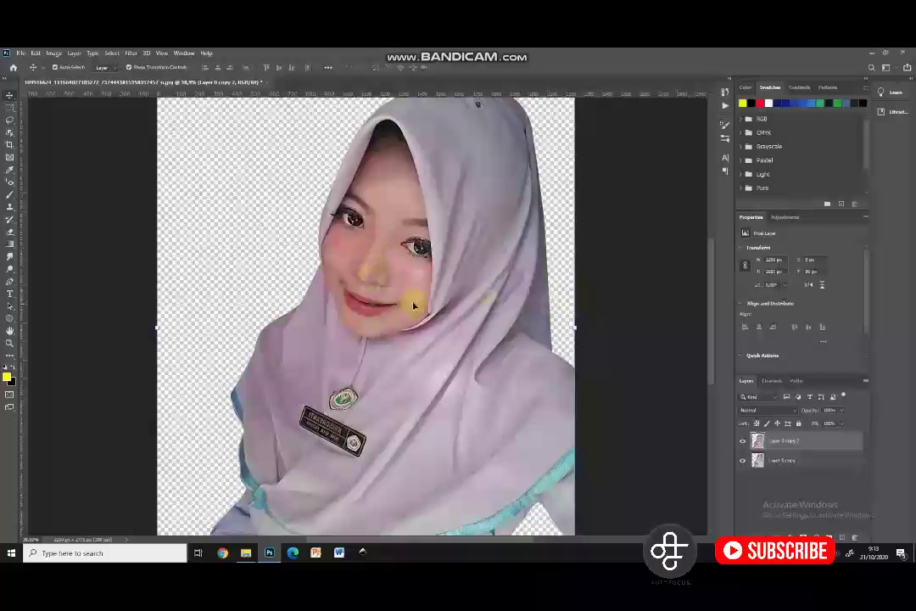
Step: Merge the two portrait layers and create a fresh copy of the merged layer above it
shift+click(794, 460)
key(ctrl+e)
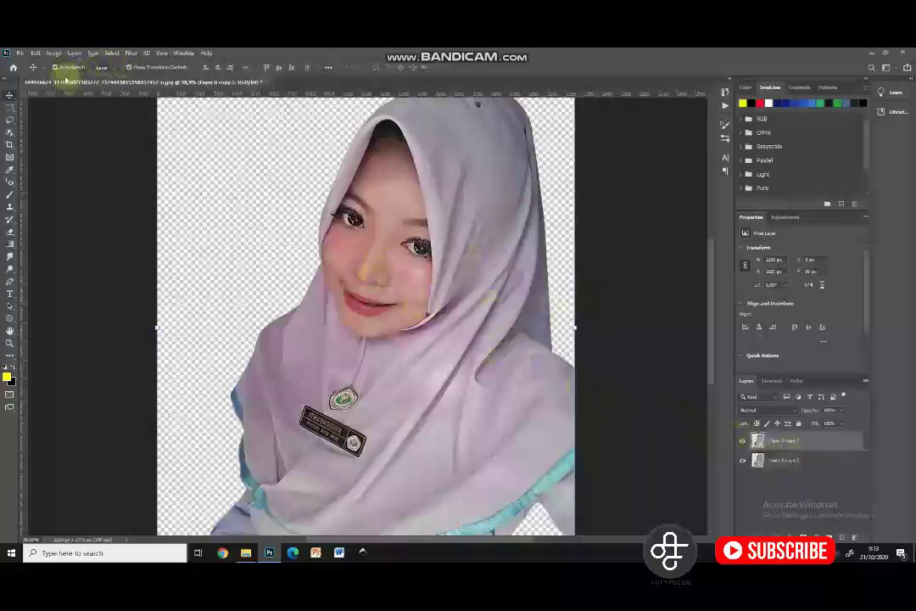
key(ctrl+shift+alt+e)
Step: Apply Brightness/Contrast to the top portrait layer with Use Legacy enabled, brightness 0 and contrast 6
click(53, 52)
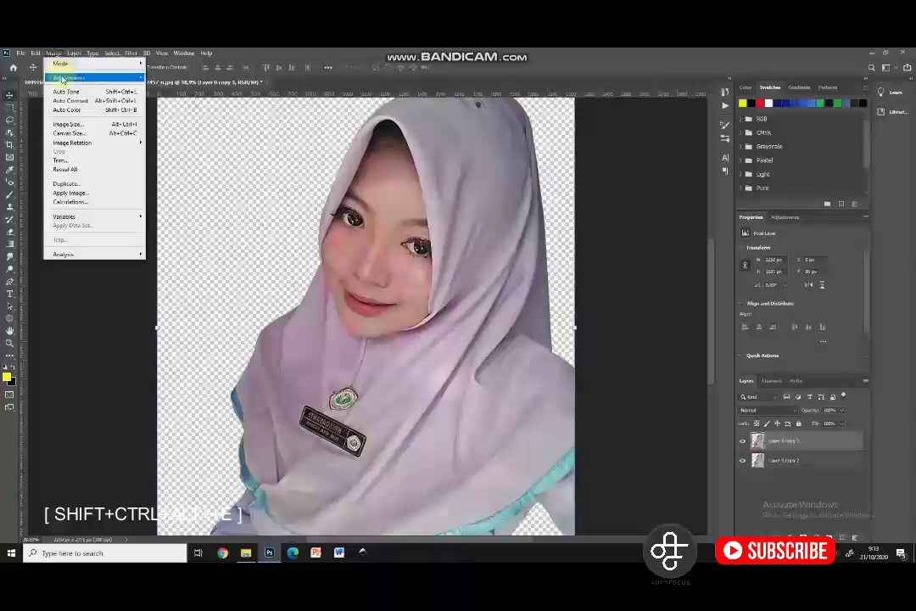
click(176, 78)
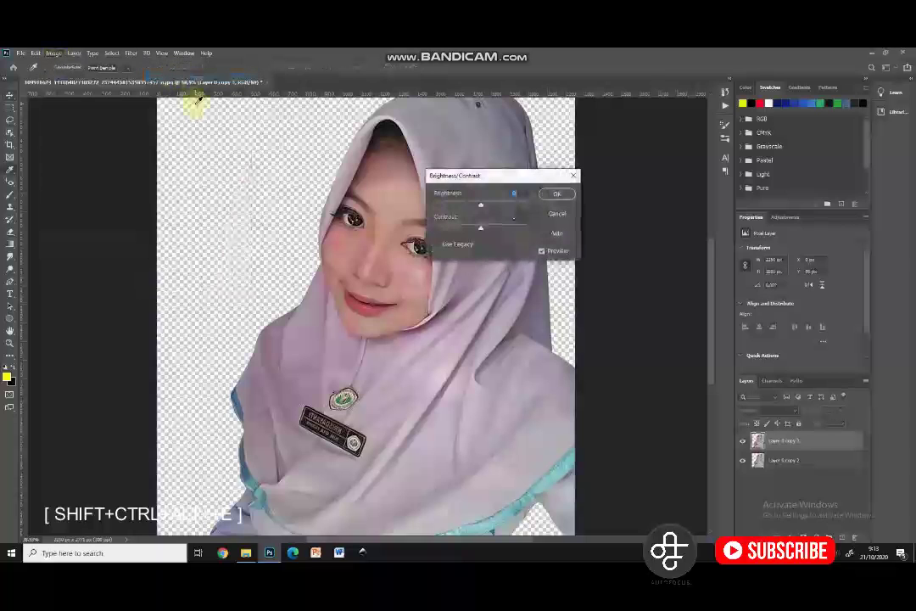
drag(488, 178, 518, 182)
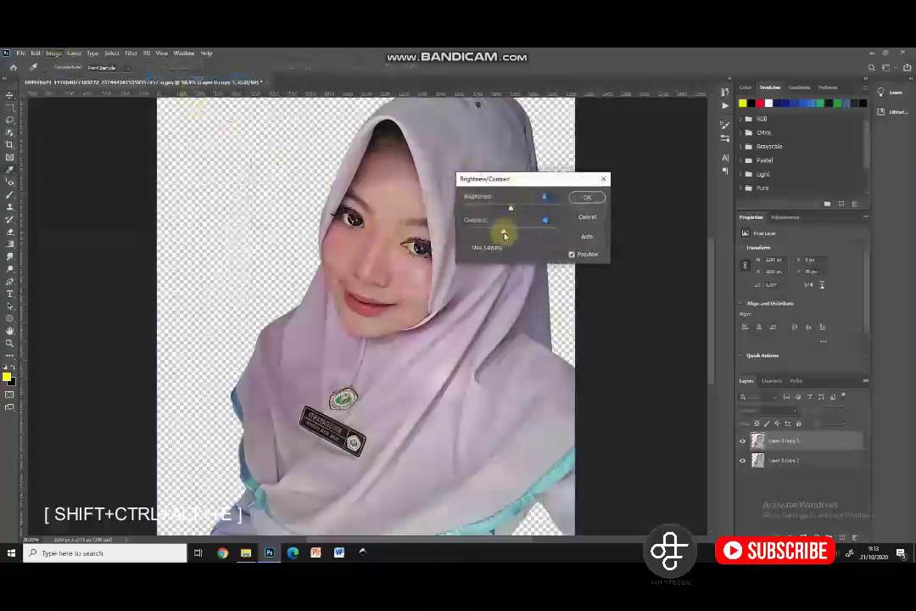
drag(504, 234, 524, 232)
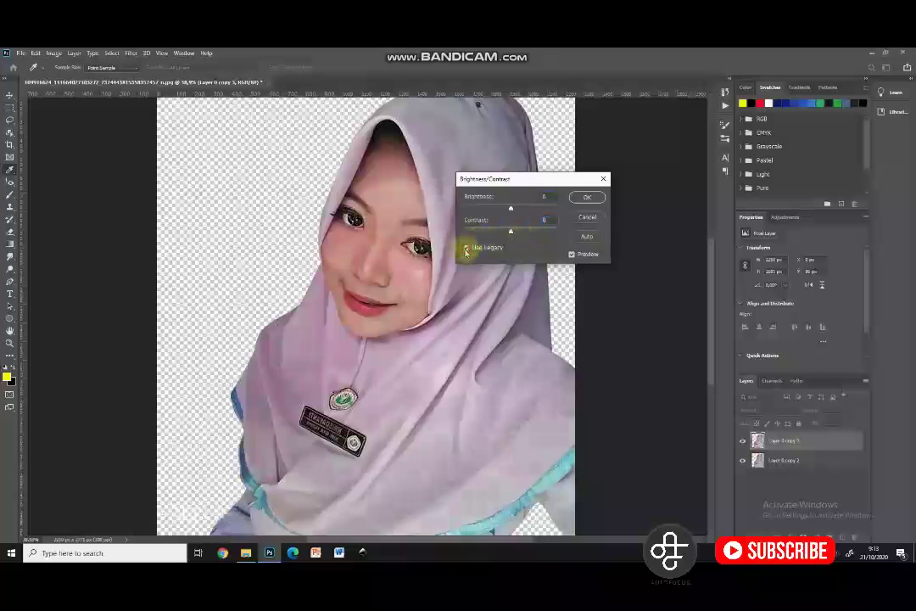
click(467, 248)
mouse_move(511, 235)
mouse_down()
mouse_move(523, 237)
mouse_move(514, 237)
mouse_up()
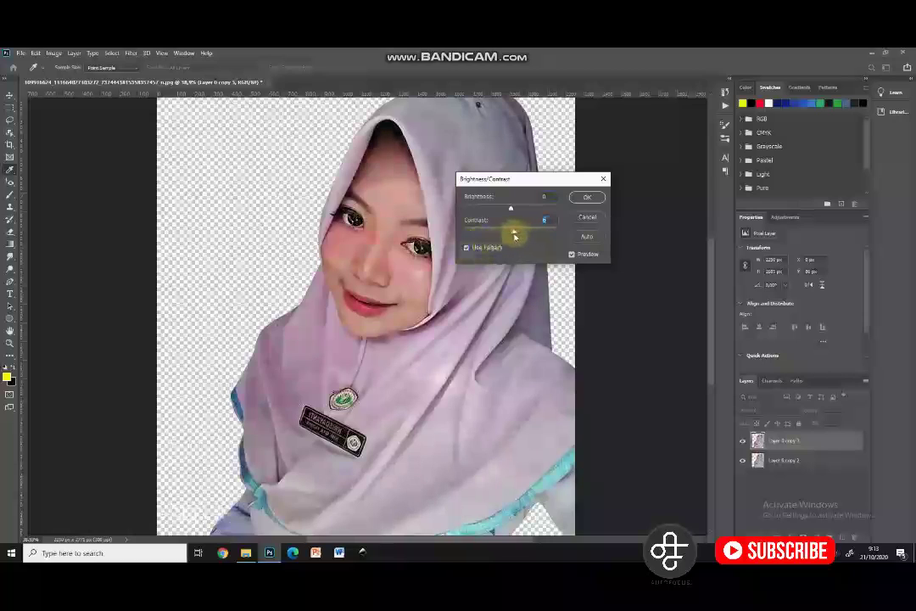
click(550, 220)
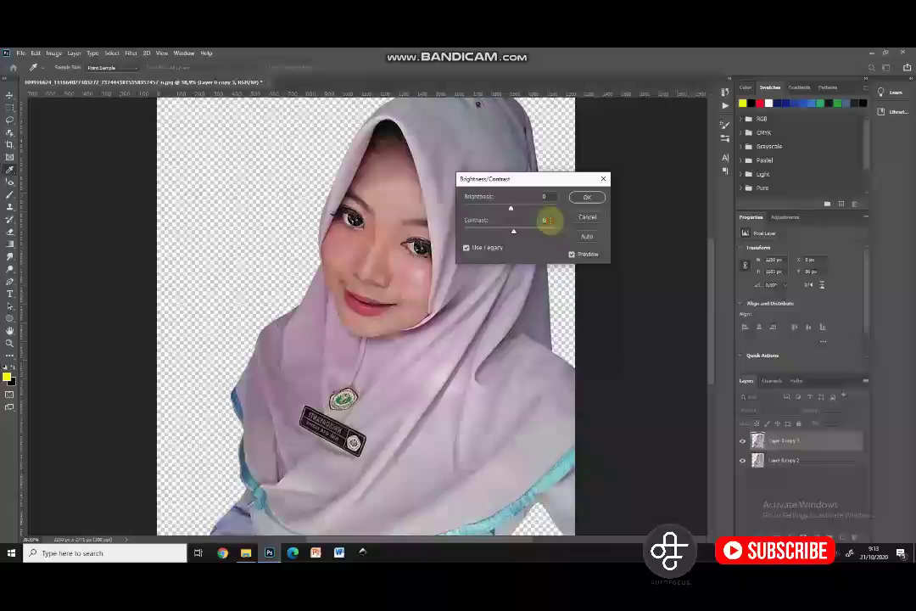
click(583, 198)
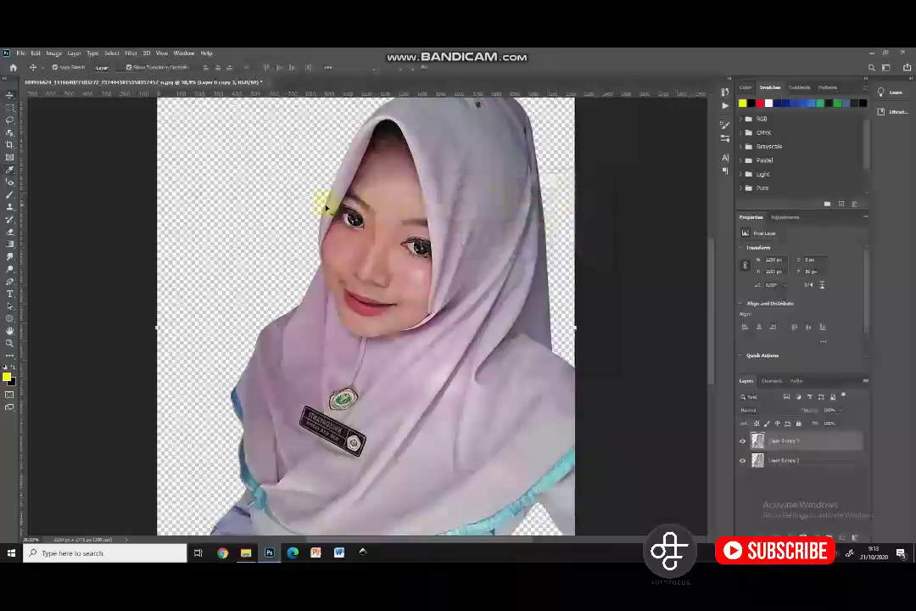
Step: Slightly lower the gamma correction of the top portrait layer with an Exposure adjustment, keeping exposure and offset at 0
click(53, 52)
mouse_move(68, 79)
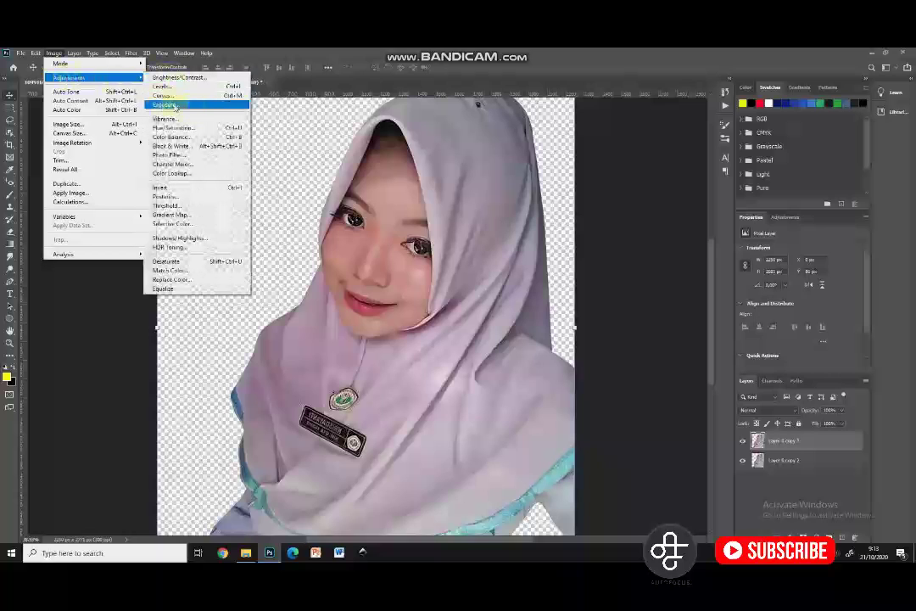
click(167, 105)
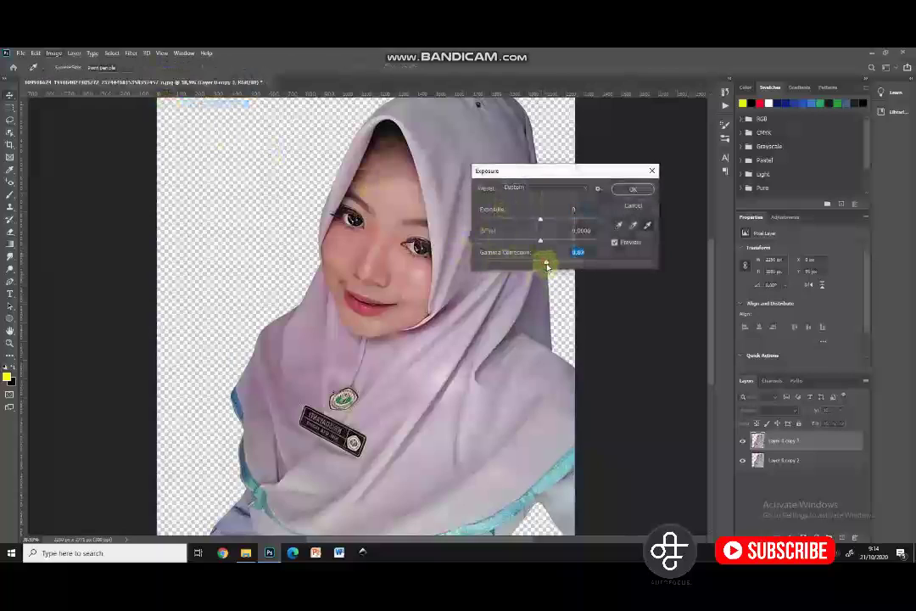
drag(546, 267, 547, 267)
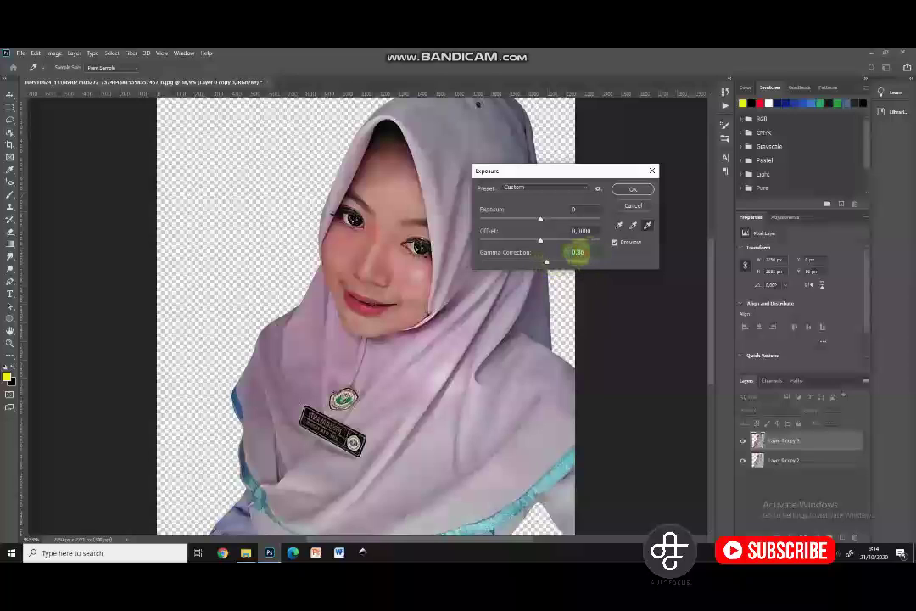
click(632, 190)
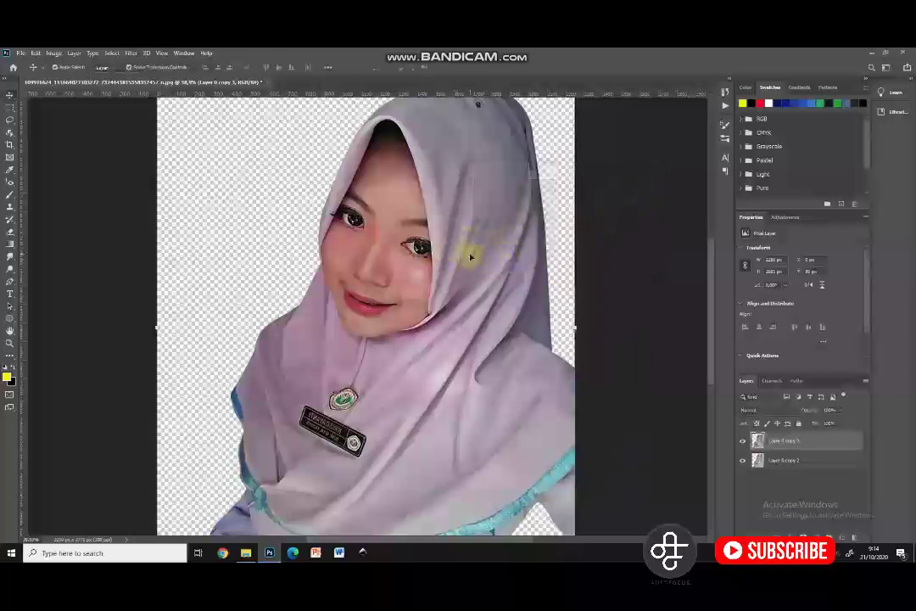
Step: Apply the Paint Daubs filter to the top portrait layer with brush size 1, sharpness 3 and the Simple brush type
click(130, 54)
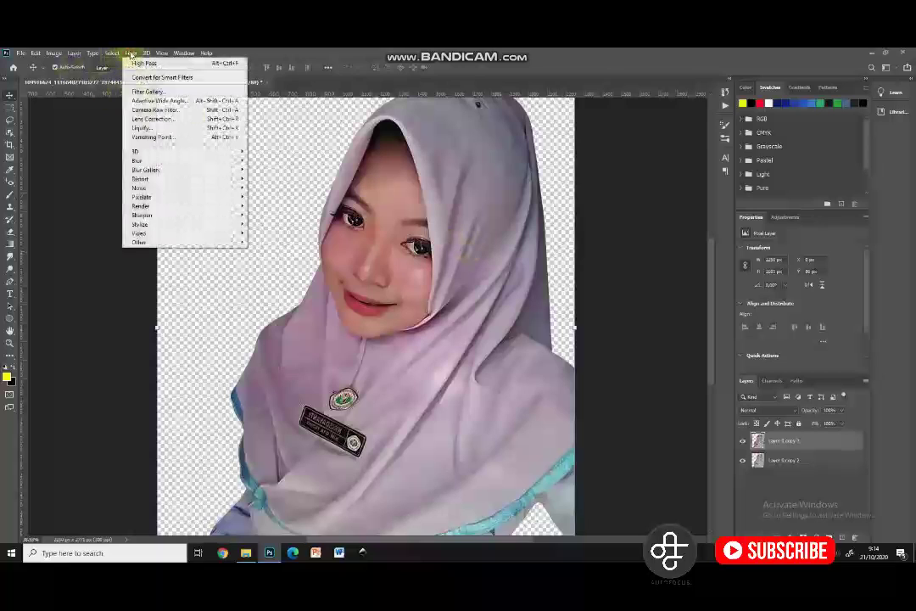
click(151, 91)
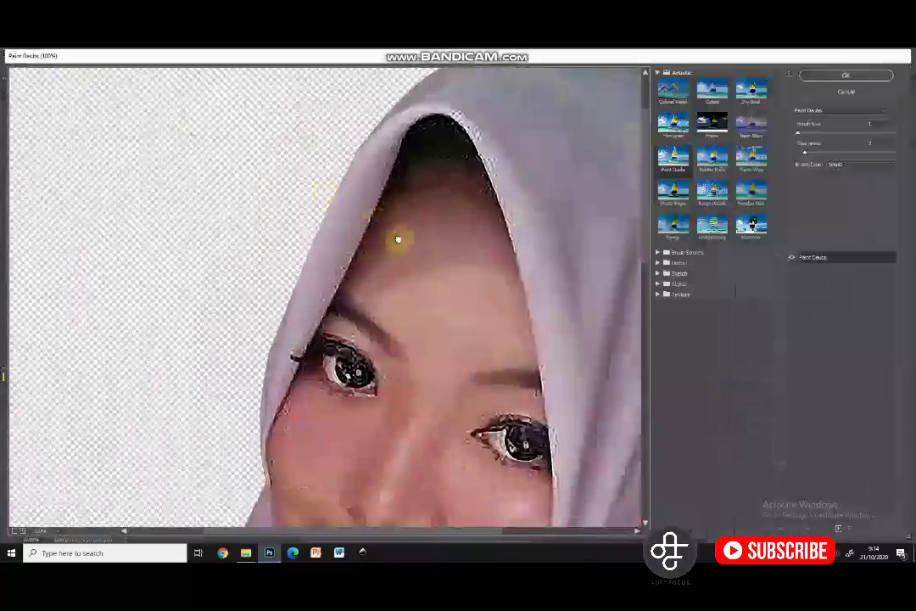
drag(398, 239, 368, 216)
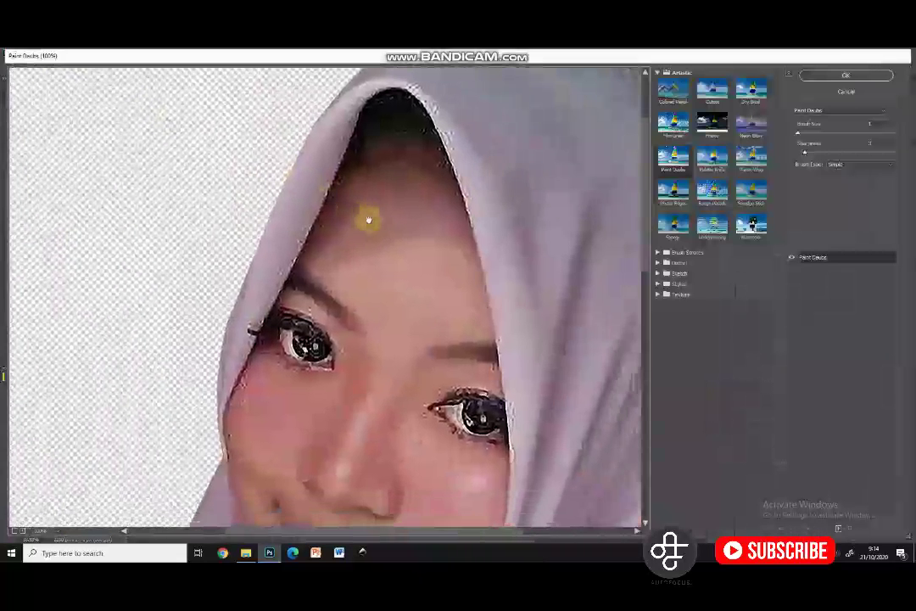
scroll(416, 249, down, 2)
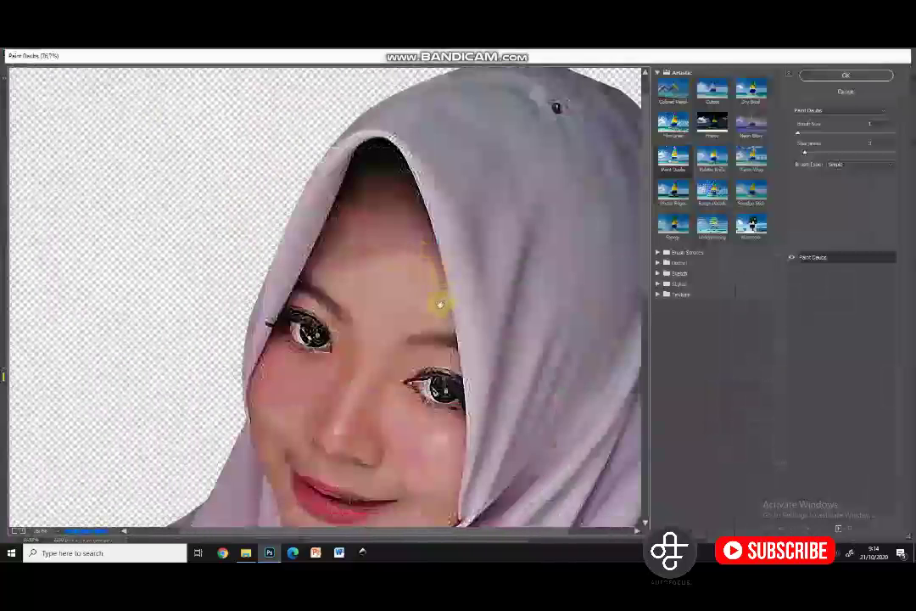
drag(440, 303, 392, 253)
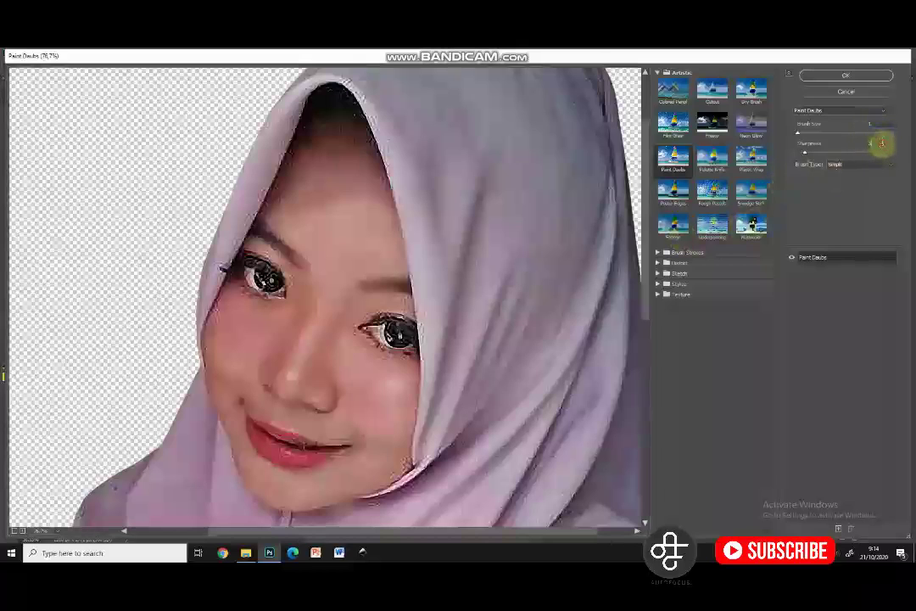
click(880, 77)
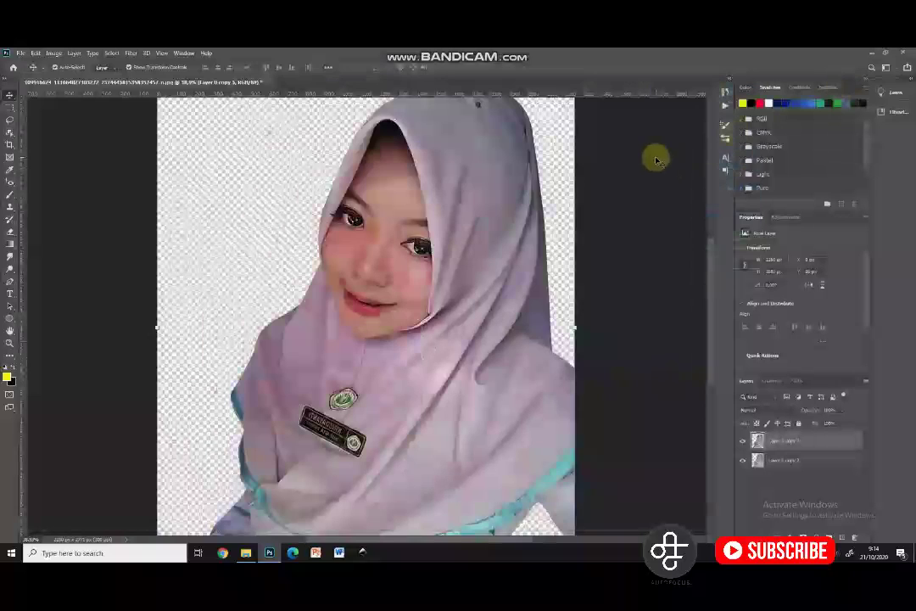
Step: Compare the portrait with the filtered layer hidden and shown, and merge the two layers into one
scroll(380, 229, up, 5)
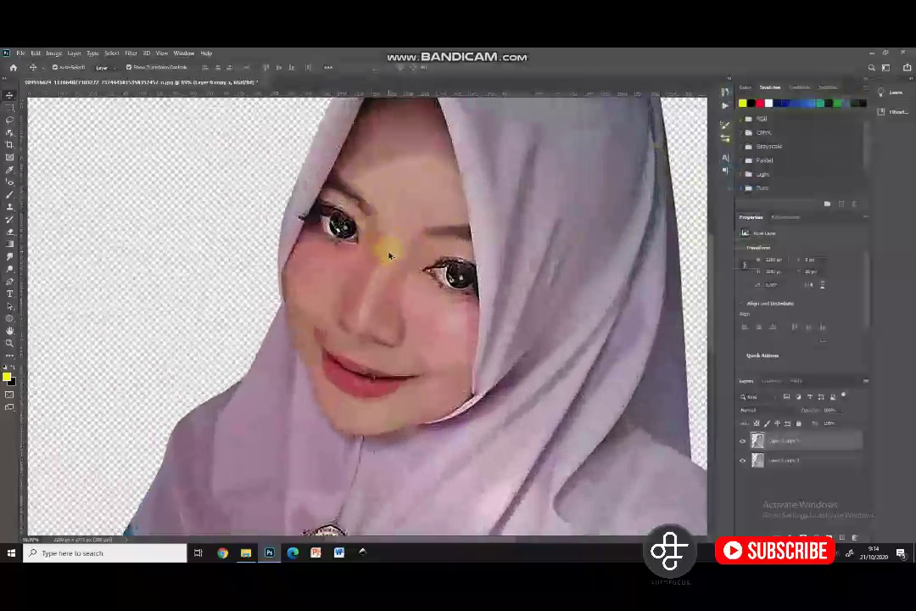
click(744, 441)
click(745, 441)
key(shift+ctrl+alt+e)
scroll(559, 366, down, 4)
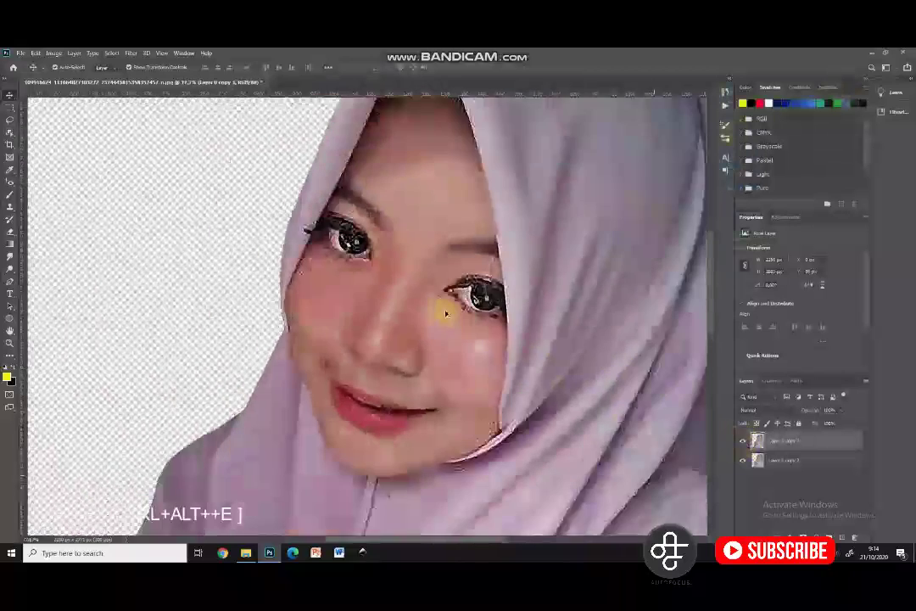
scroll(447, 306, down, 3)
scroll(434, 303, up, 1)
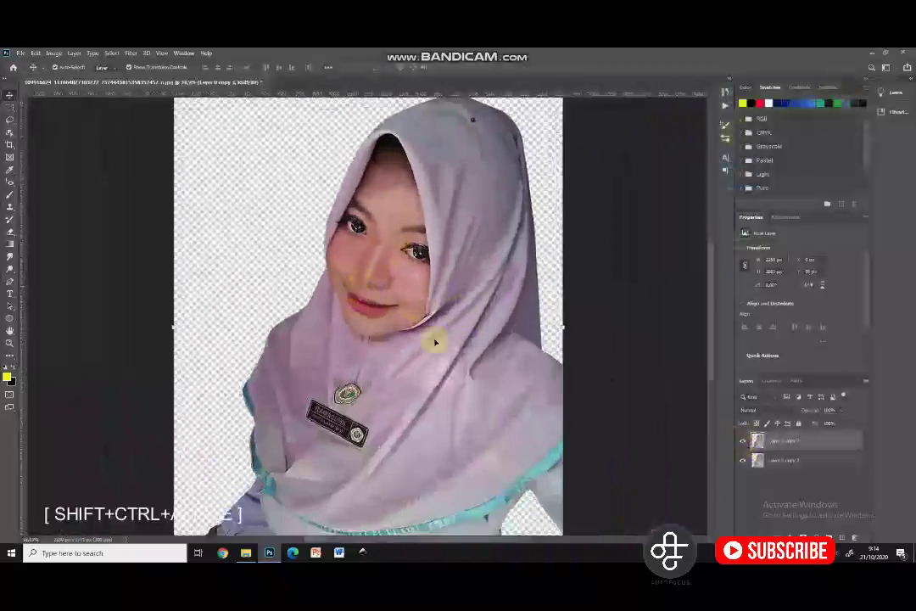
shift+click(801, 462)
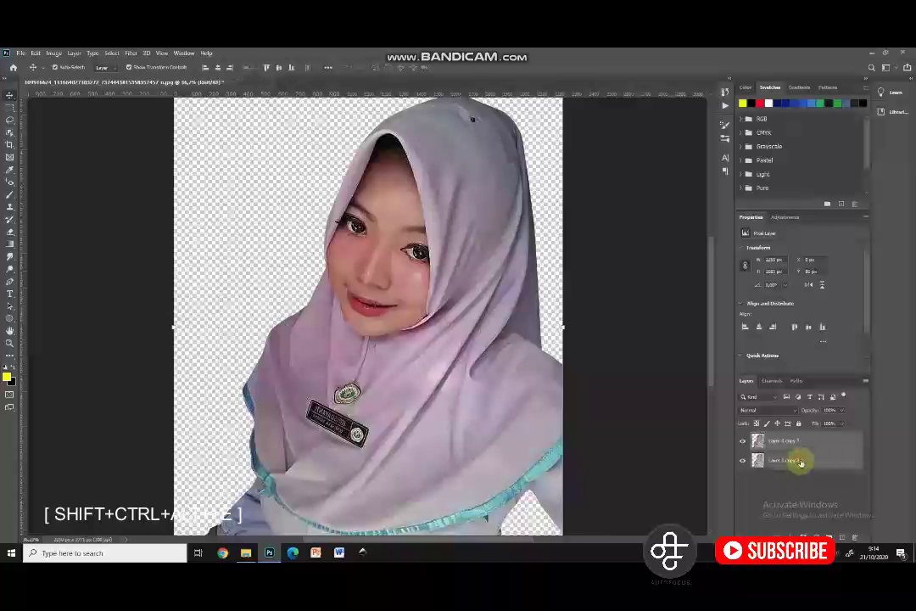
key(ctrl+e)
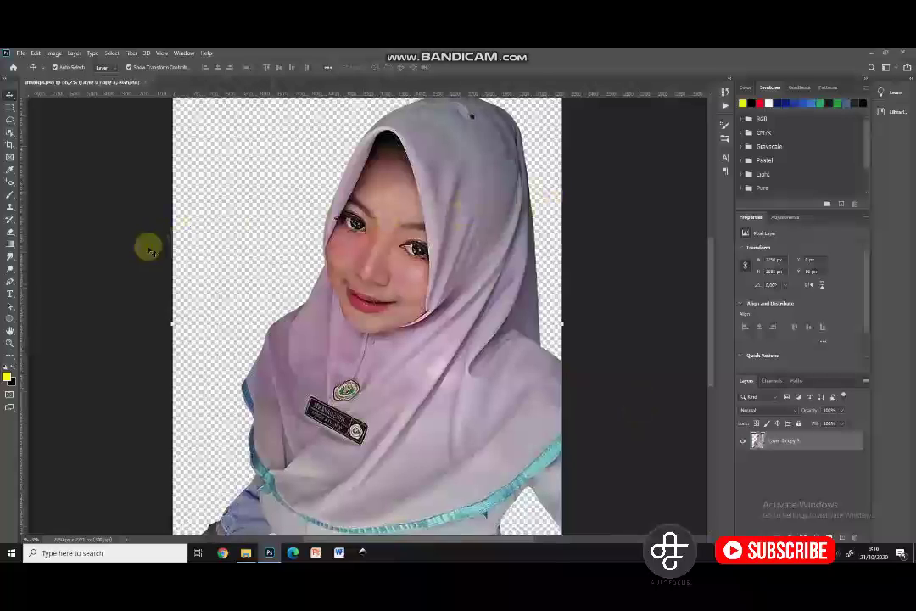
Step: Start a Pen tool path at the cheek on the picture's left and trace the hijab's inner edge up to the eye
click(9, 283)
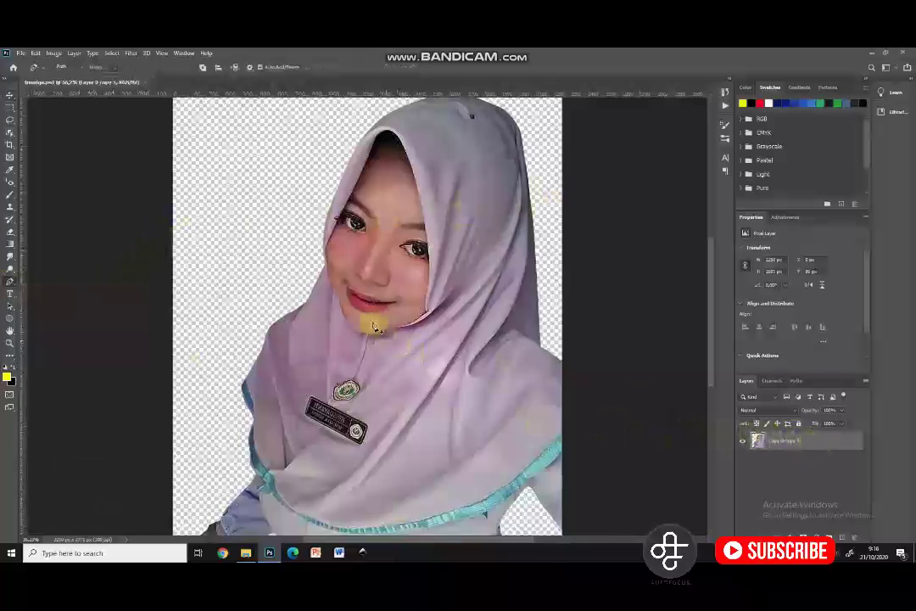
scroll(325, 274, up, 5)
scroll(325, 273, up, 3)
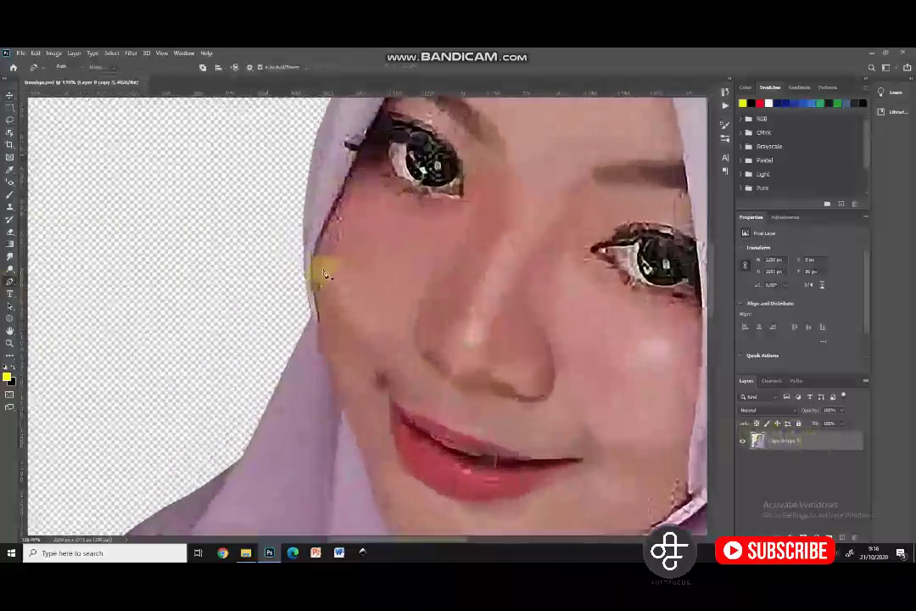
click(306, 303)
click(313, 297)
scroll(328, 267, up, 3)
click(311, 252)
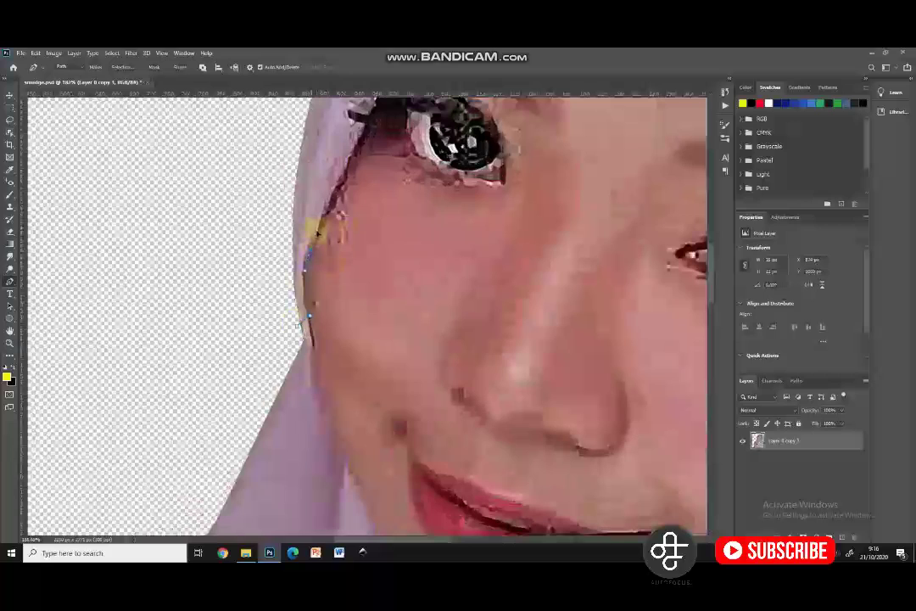
scroll(345, 285, up, 2)
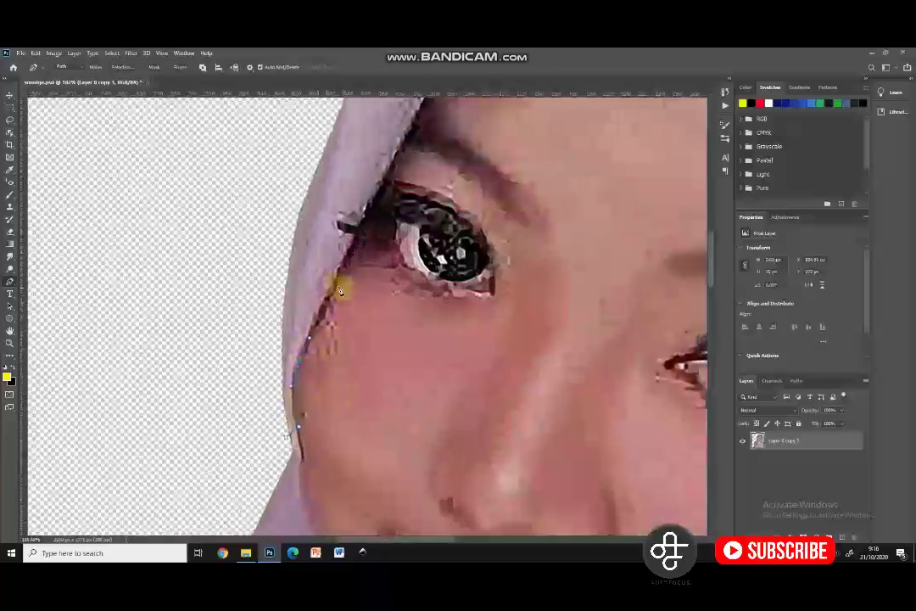
click(371, 216)
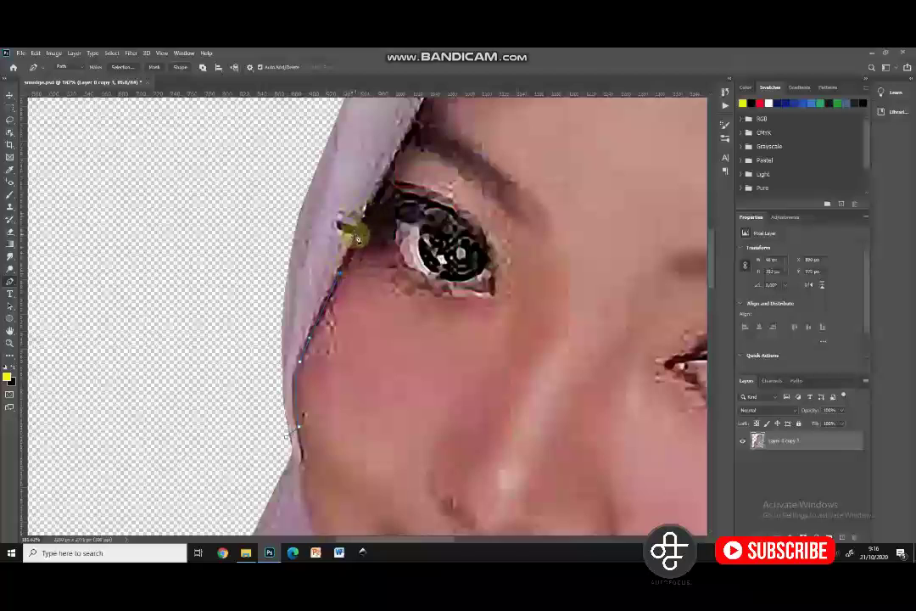
Step: Extend the path around the protruding eyelashes and up the hijab edge past the eye on the picture's left
scroll(357, 238, up, 2)
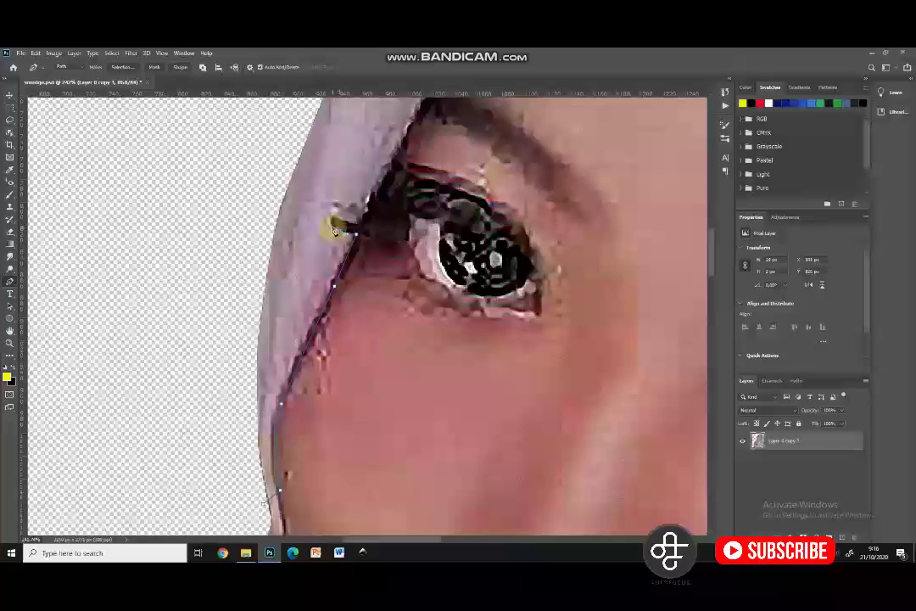
click(363, 228)
drag(388, 190, 364, 277)
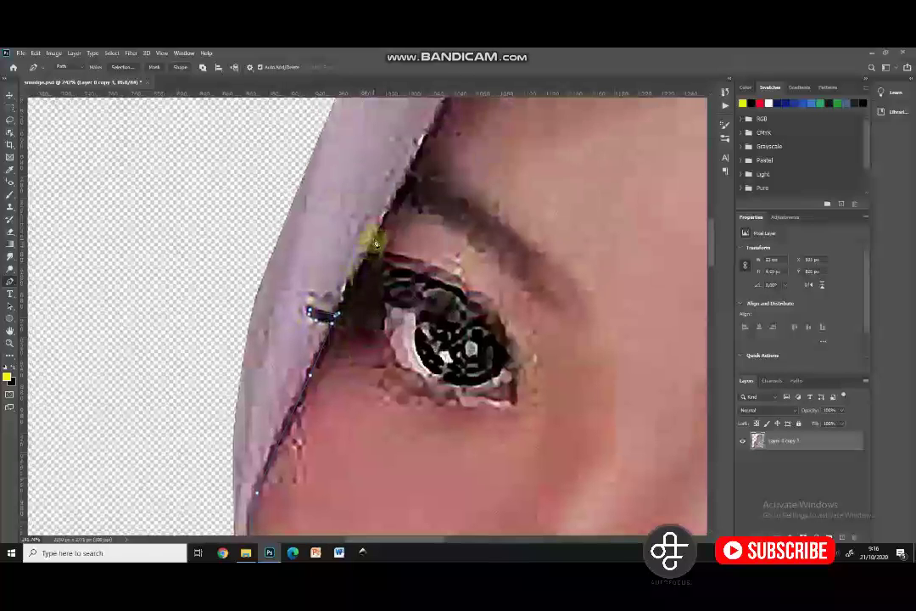
drag(376, 239, 364, 333)
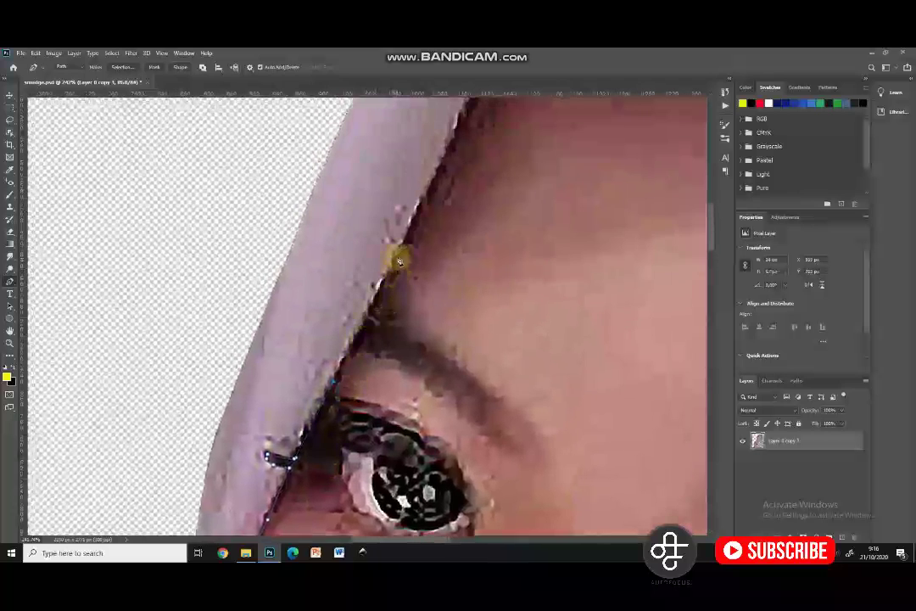
Step: Continue the path up the hijab's inner edge along the forehead to the dark inner cap
scroll(403, 247, down, 2)
drag(487, 211, 450, 278)
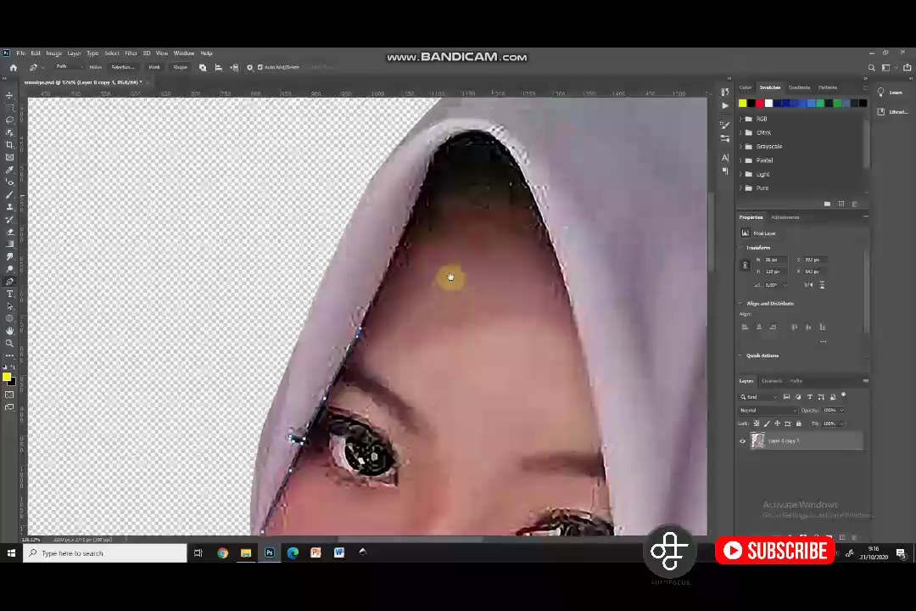
click(395, 262)
drag(396, 260, 396, 254)
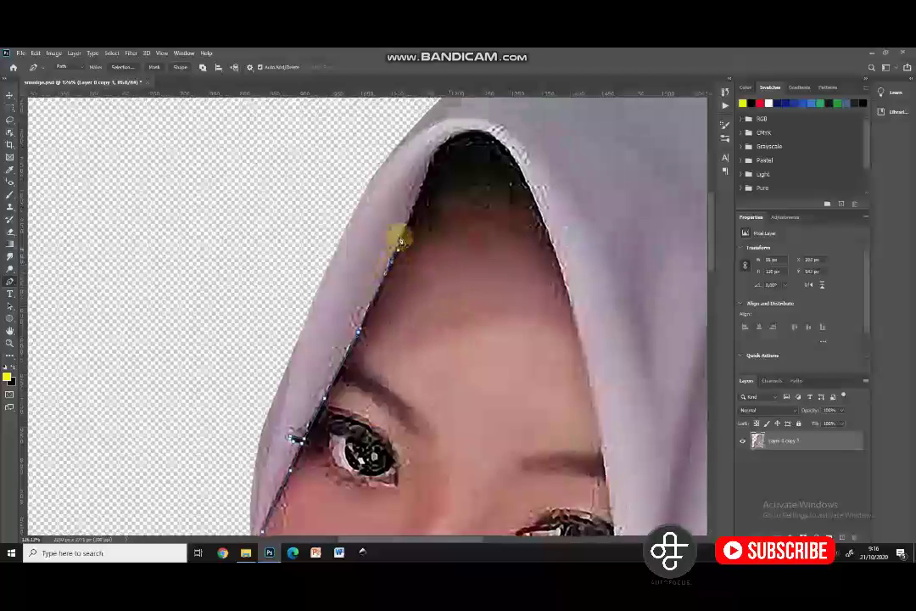
click(410, 217)
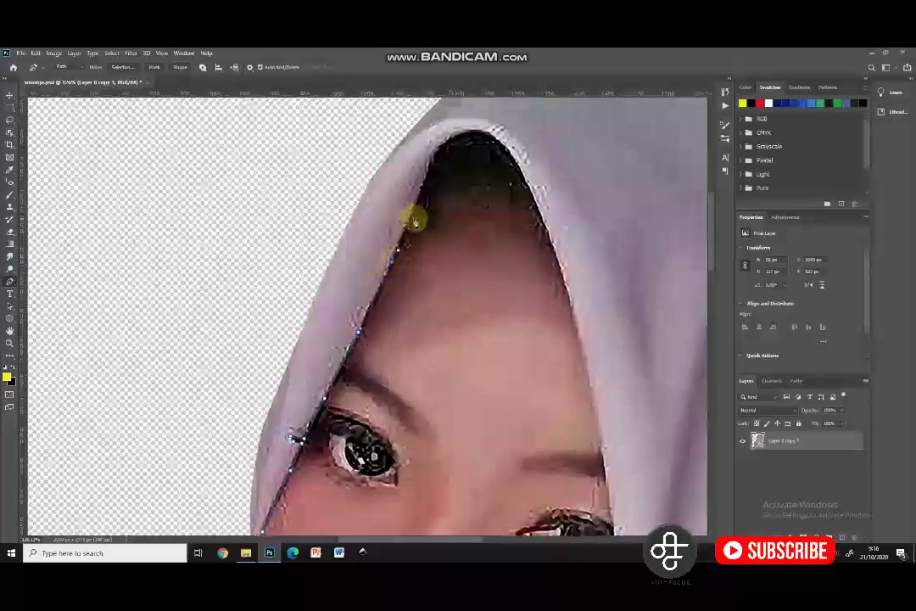
click(414, 219)
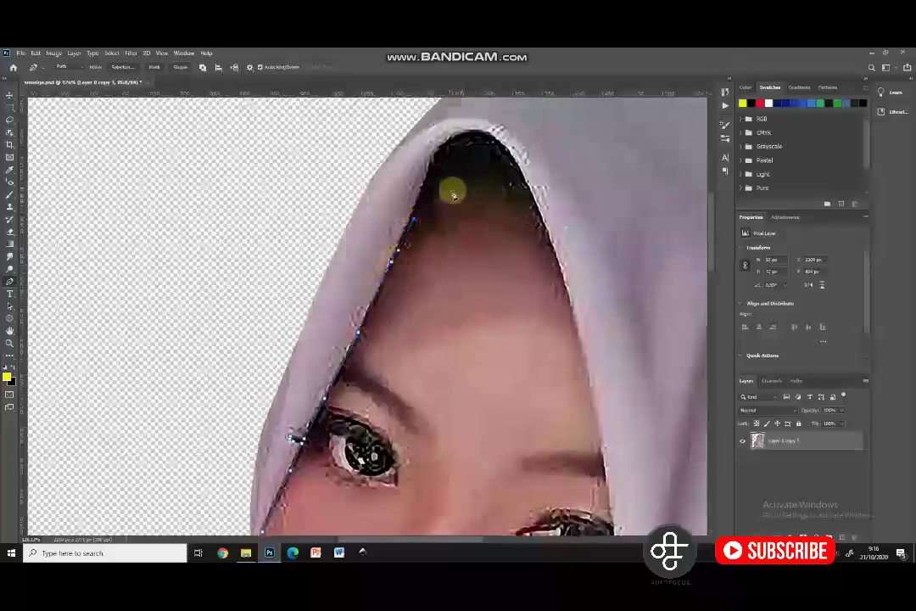
Step: Carry the path across the dark inner cap above the forehead and down the opposite side of the forehead
drag(464, 189, 517, 185)
drag(544, 226, 500, 221)
drag(530, 278, 540, 309)
drag(557, 347, 542, 235)
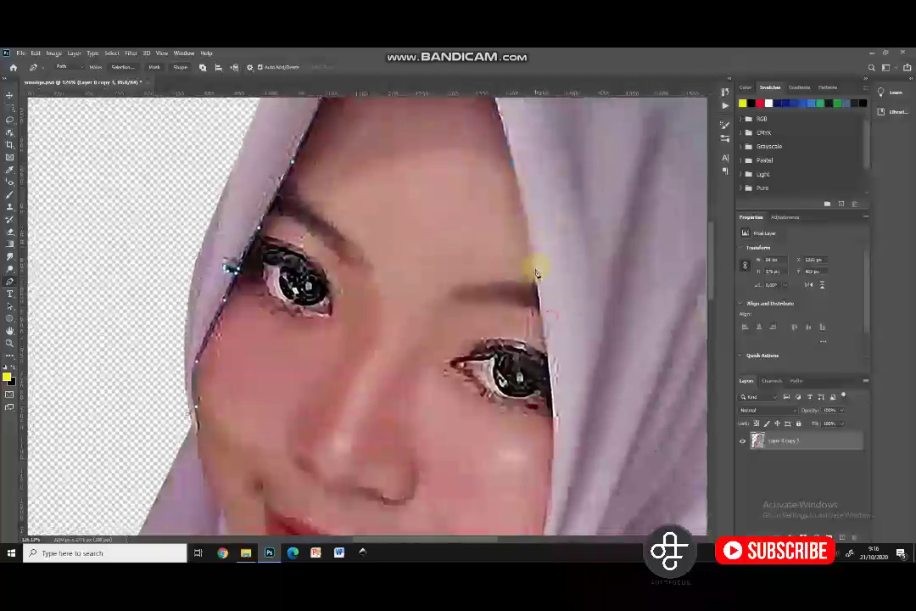
Step: Trace the path down the face edge on the picture's right, past the eye and cheek, to the jaw corner
drag(536, 278, 537, 283)
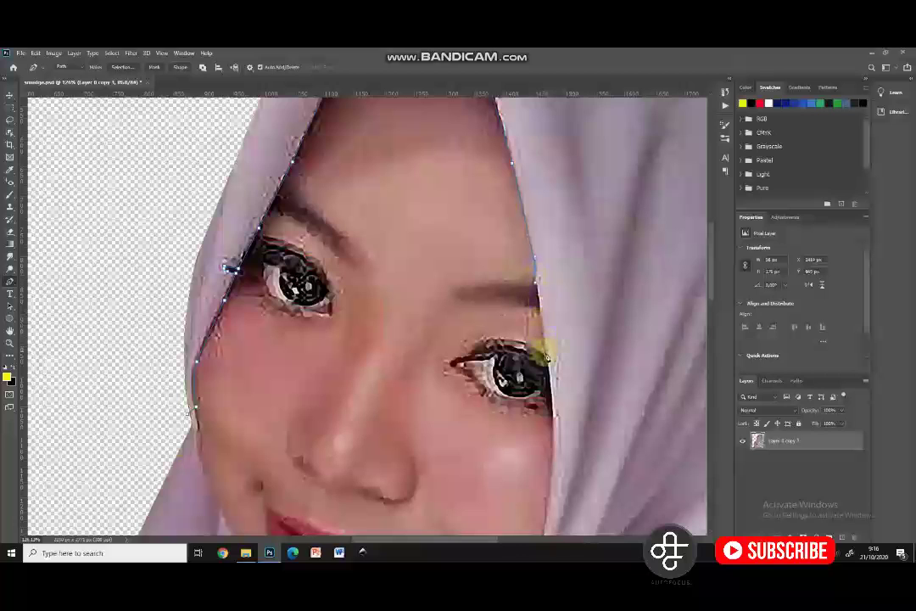
drag(569, 405, 559, 286)
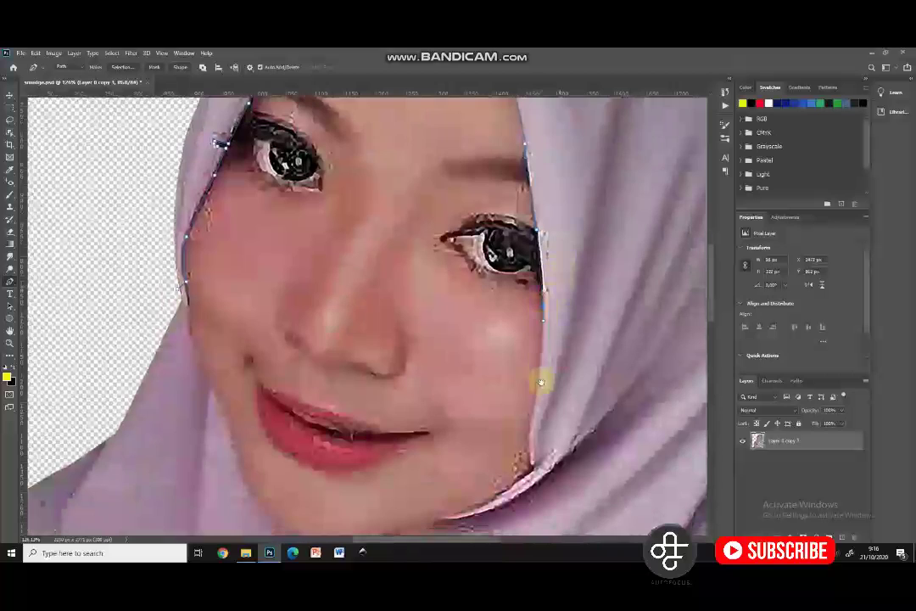
drag(542, 374, 548, 265)
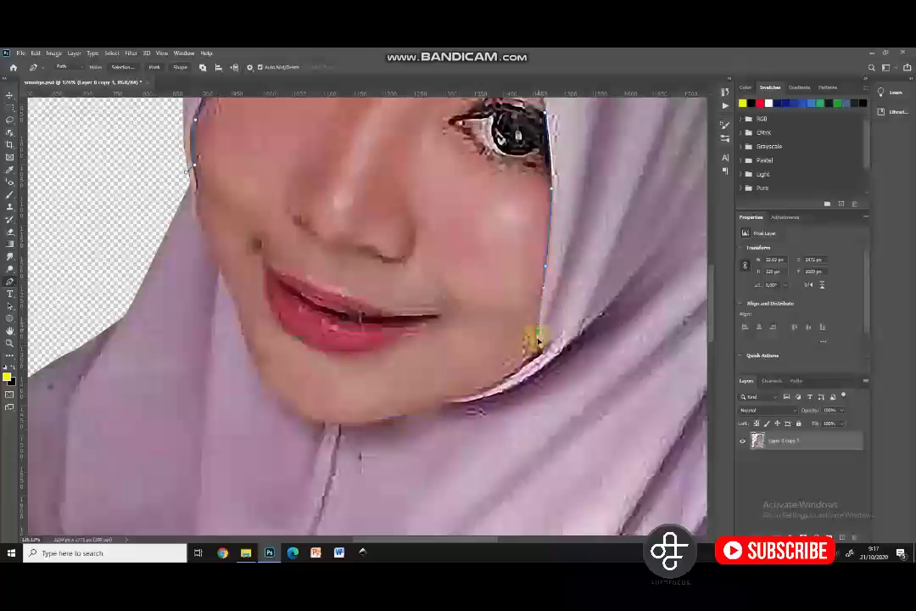
click(540, 357)
drag(515, 414, 549, 339)
Step: Curve the path along the jawline and under the chin towards the cheek on the picture's left
scroll(528, 332, up, 2)
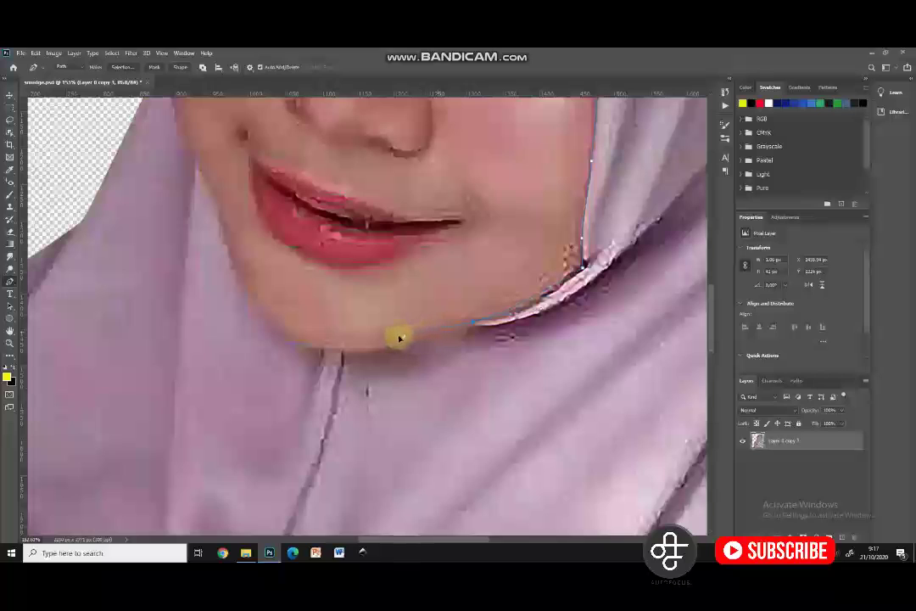
drag(396, 337, 396, 337)
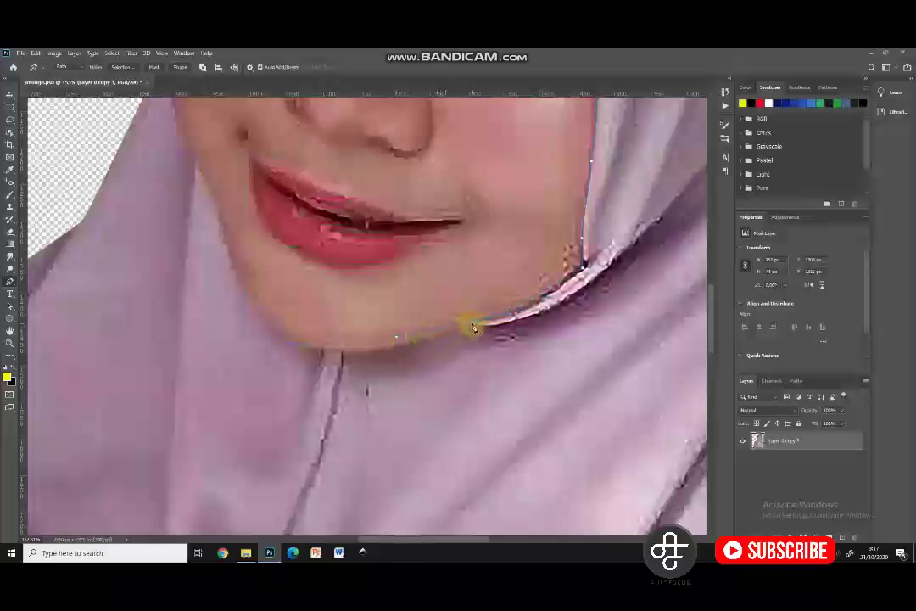
drag(465, 331, 461, 332)
drag(304, 351, 248, 336)
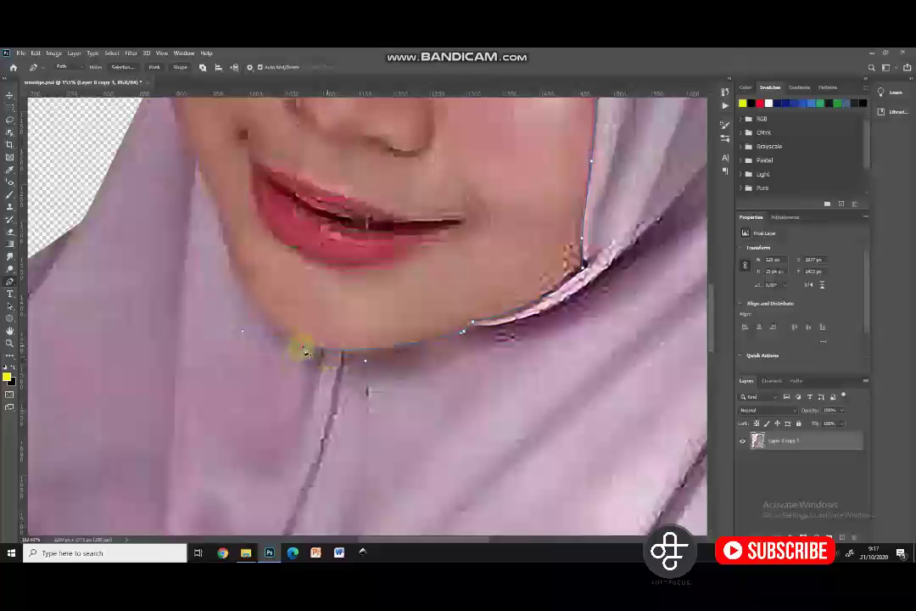
drag(283, 283, 352, 360)
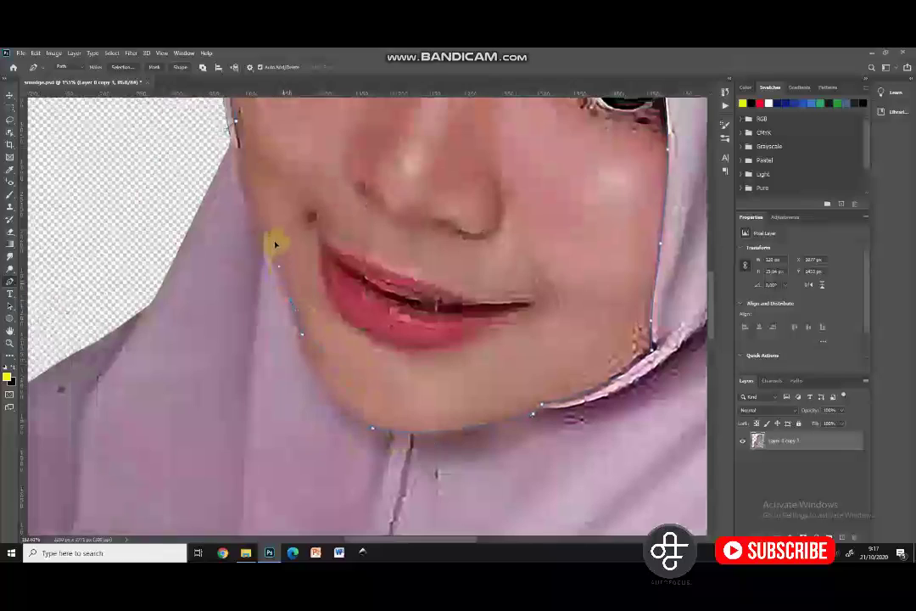
Step: Trace the path up the cheek on the picture's left back to near its starting point at the hijab edge
click(268, 186)
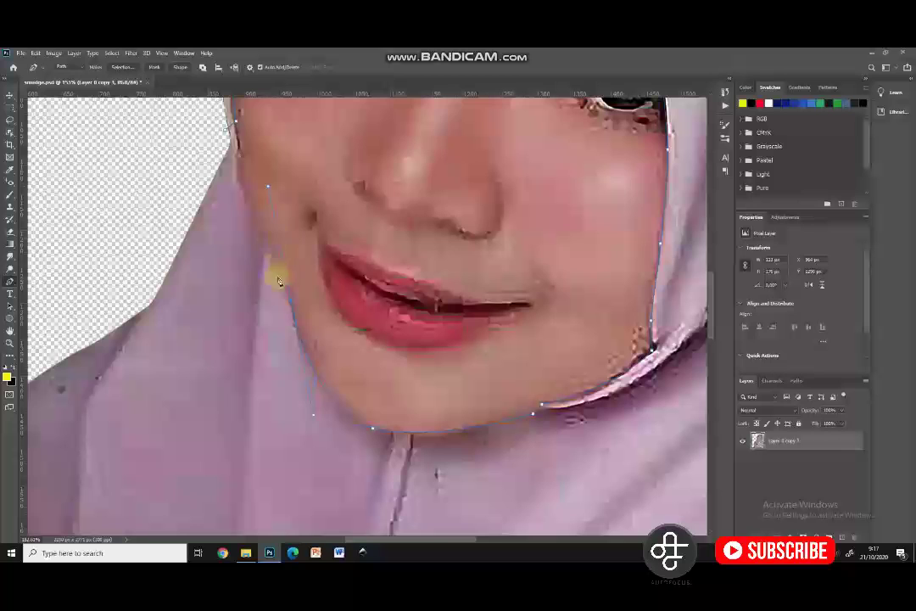
drag(271, 263, 323, 301)
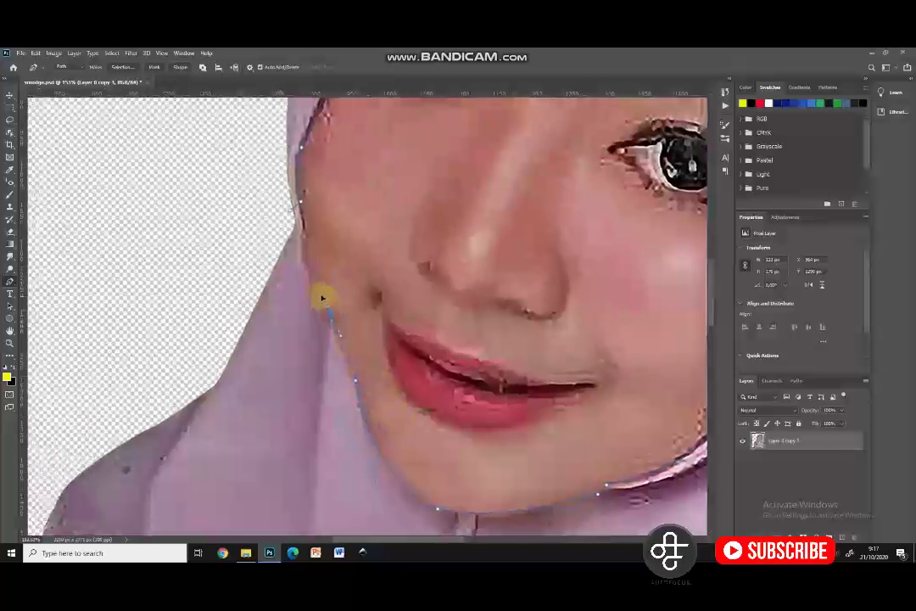
click(304, 241)
click(303, 217)
click(303, 214)
Step: Lead the path through the transparent background down to the sleeve and trace the cuff, leaving the hand and watch outside
scroll(288, 234, down, 5)
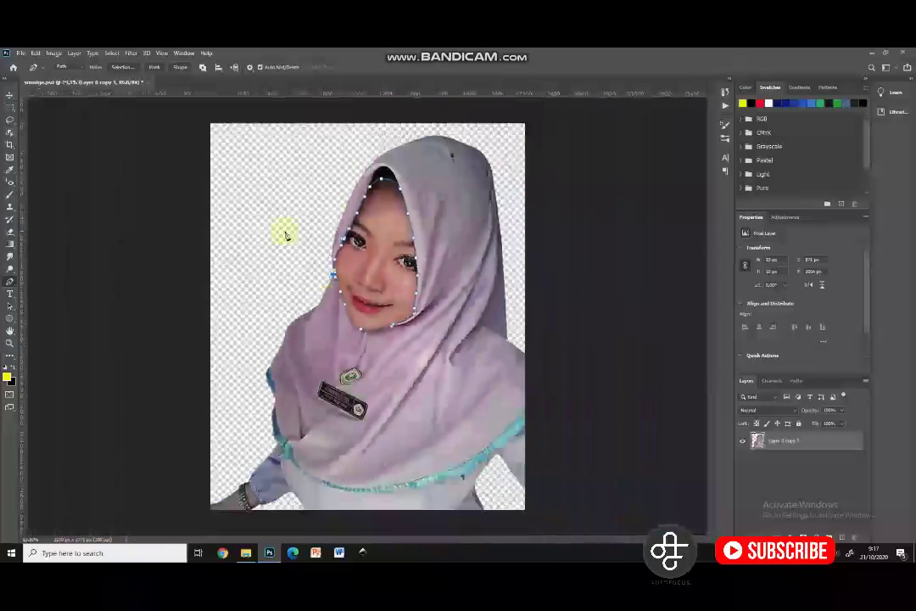
scroll(258, 424, up, 5)
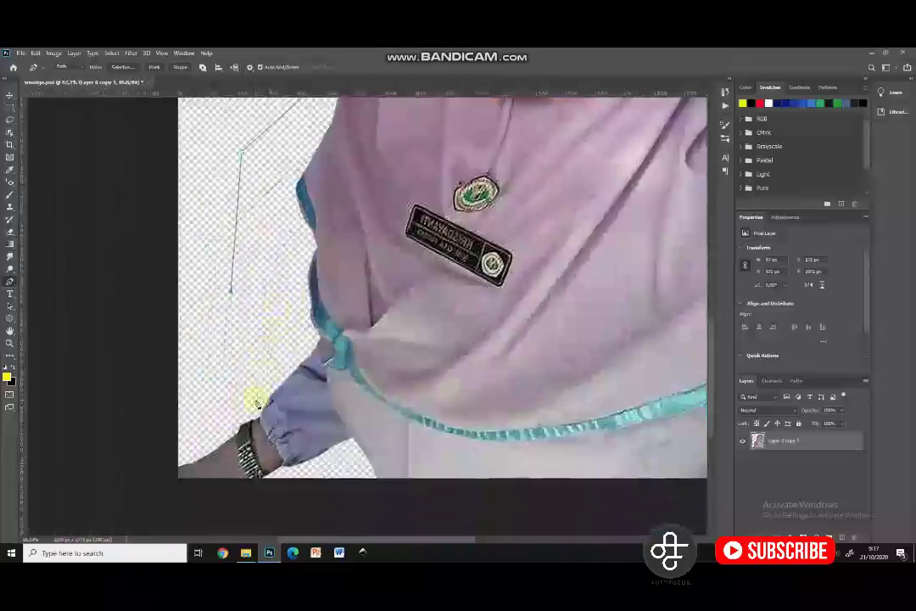
scroll(258, 402, up, 2)
click(258, 401)
click(264, 429)
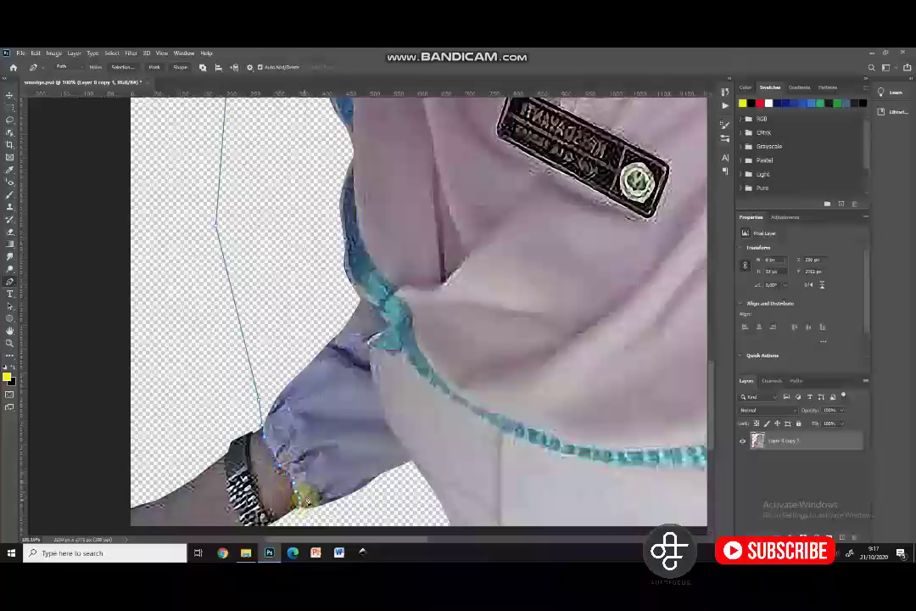
scroll(303, 493, down, 1)
drag(353, 518, 338, 327)
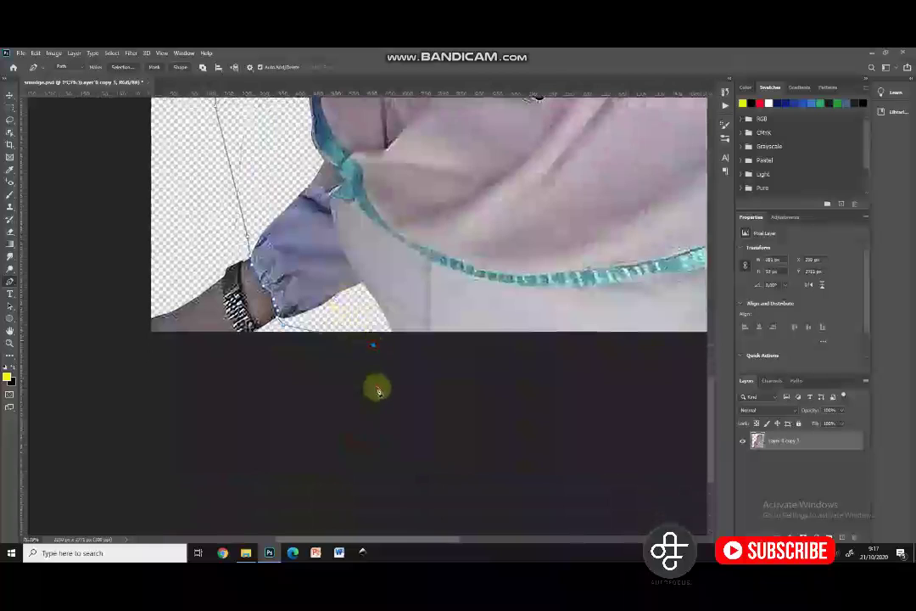
Step: Route the path around the outside of the canvas, below the clothing, up the far side and over the head
scroll(376, 389, down, 3)
drag(390, 501, 415, 504)
drag(518, 498, 529, 487)
drag(572, 436, 583, 385)
drag(580, 289, 576, 255)
drag(530, 152, 512, 142)
drag(448, 136, 415, 137)
drag(362, 149, 343, 159)
Step: Bring the path back through the transparent background and close it at its starting point beside the cheek
scroll(321, 261, up, 6)
scroll(322, 260, up, 1)
click(327, 272)
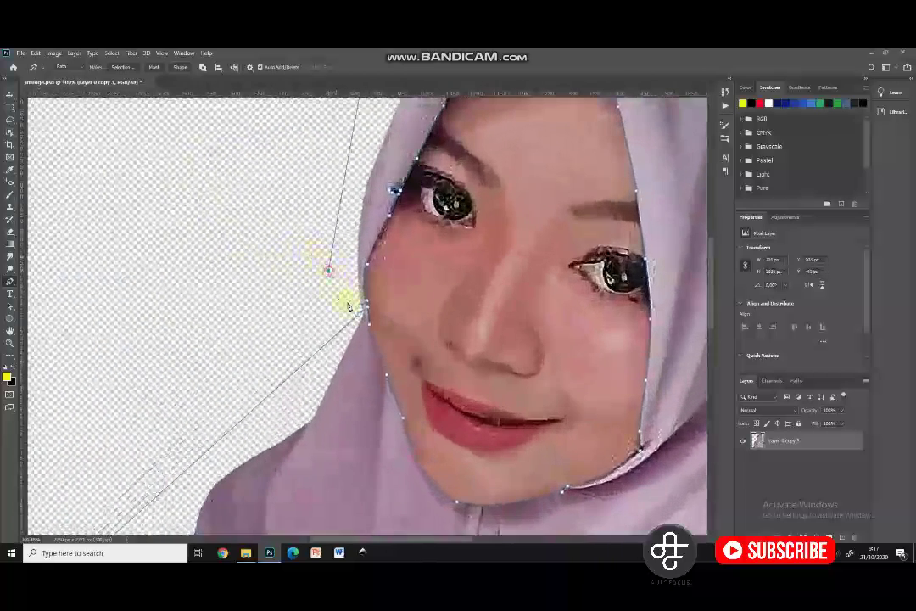
scroll(348, 305, up, 5)
click(350, 313)
scroll(368, 323, up, 3)
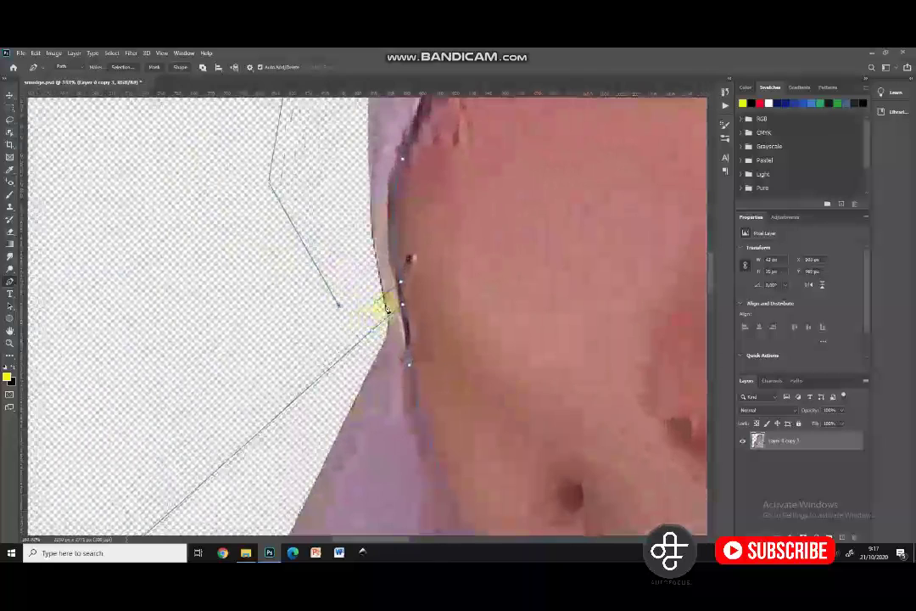
scroll(377, 303, down, 5)
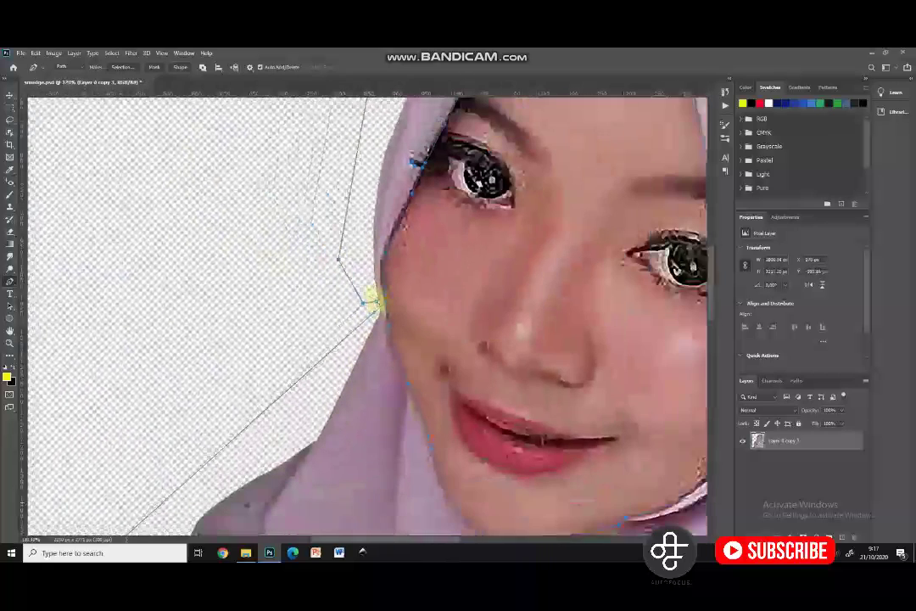
Step: Convert the closed path into a new anti-aliased selection and copy the hijab and clothing to a new layer
right_click(387, 211)
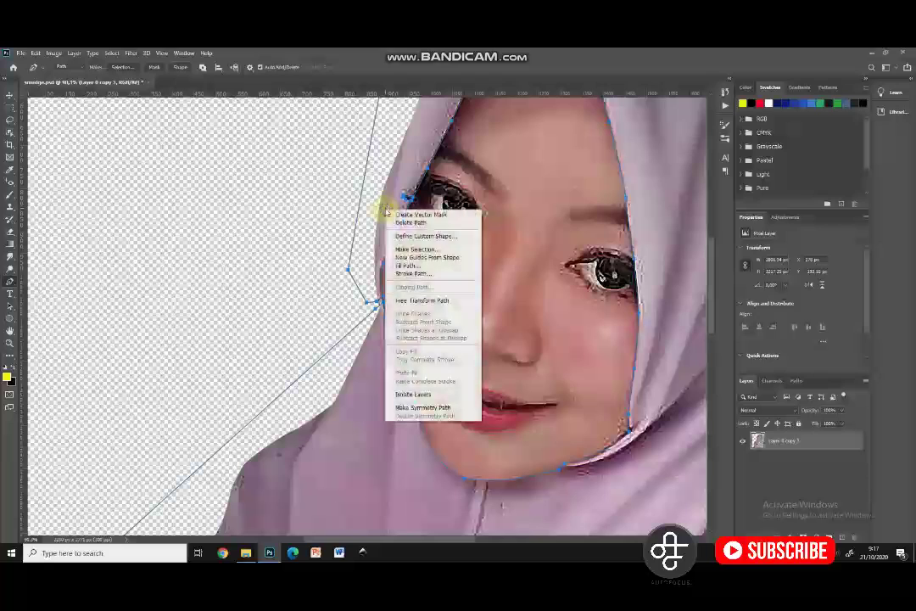
click(416, 248)
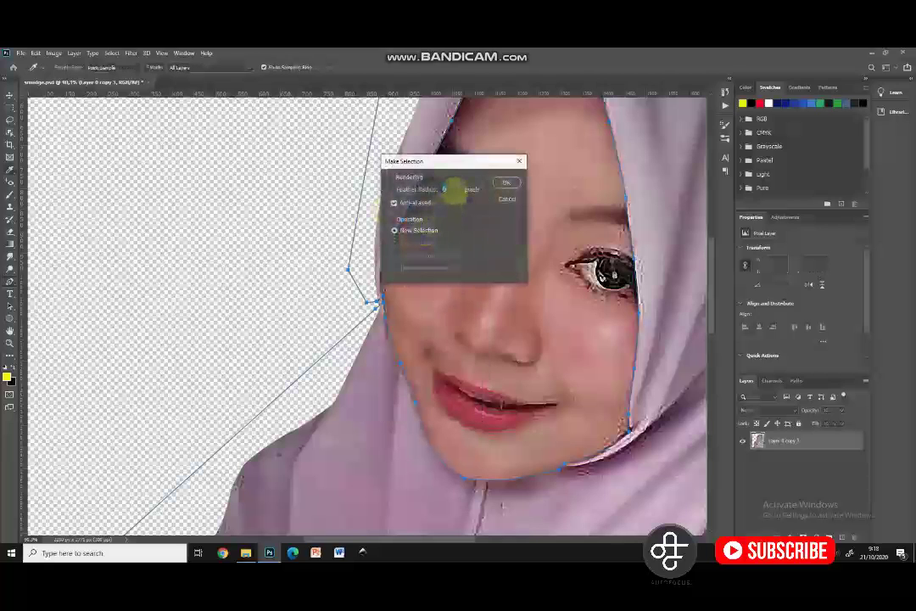
click(510, 184)
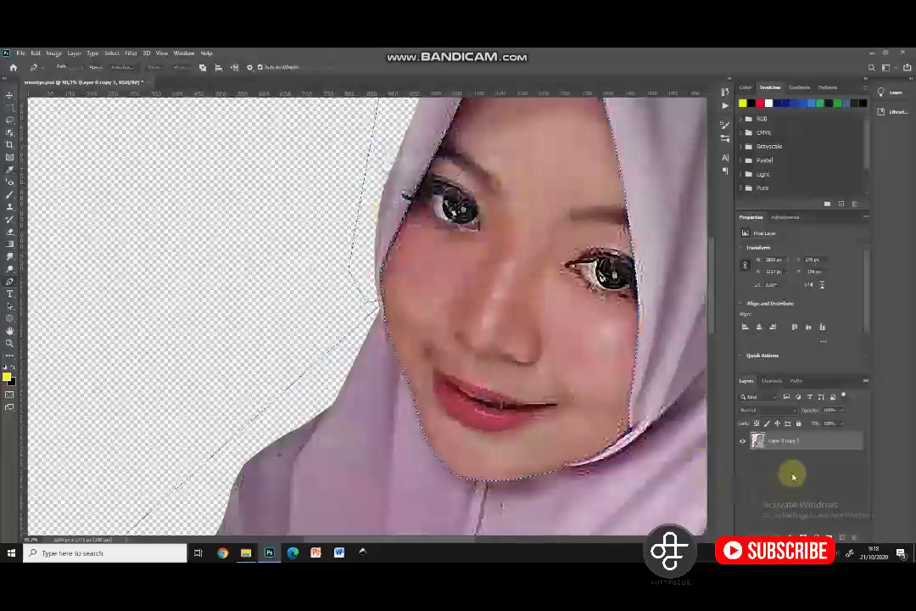
key(ctrl+j)
Step: Inspect the separated hijab and clothing by hiding and showing the portrait layer beneath it
key(v)
click(743, 461)
scroll(374, 302, down, 8)
click(743, 460)
click(628, 390)
scroll(376, 263, up, 7)
scroll(378, 280, down, 7)
scroll(381, 319, up, 7)
Step: Trace a closed Pen path around the eye on the picture's right with the lower portrait layer selected
click(796, 460)
click(9, 282)
scroll(467, 257, up, 12)
click(392, 281)
click(449, 269)
drag(550, 301, 560, 309)
alt+click(550, 301)
scroll(549, 302, down, 1)
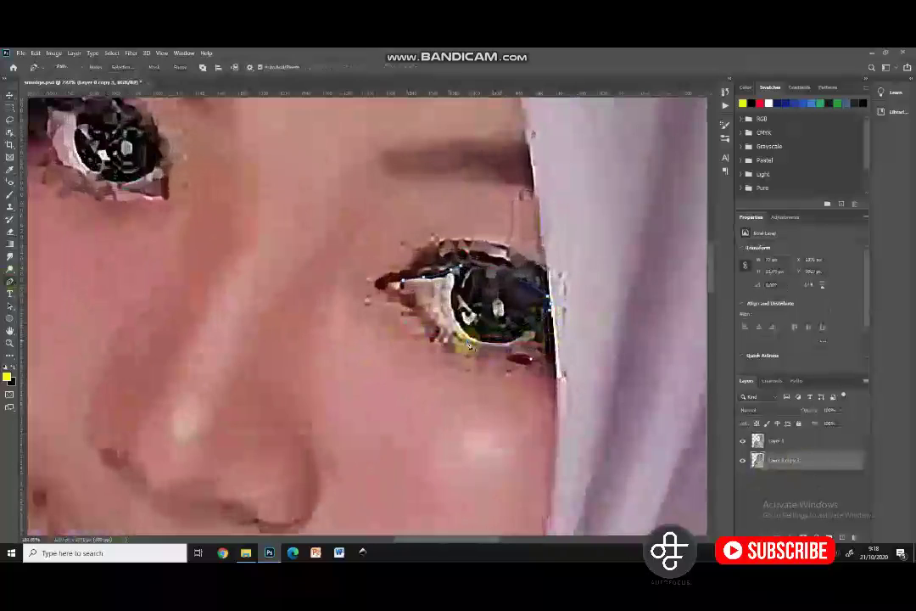
scroll(469, 344, up, 2)
Step: Turn the eye path into a selection, copy it to a new layer, and check it with the portrait layer hidden and shown
key(ctrl+Return)
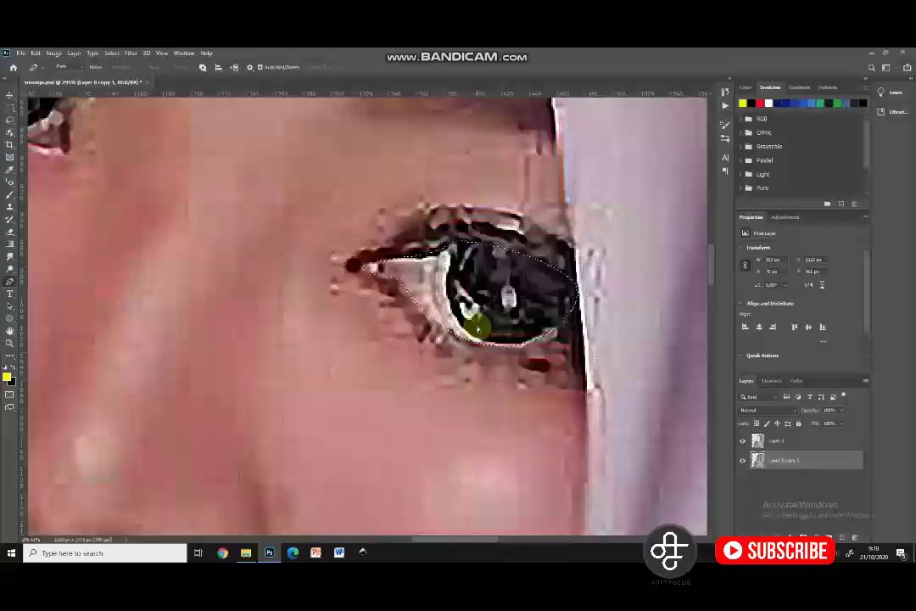
key(ctrl+j)
click(743, 480)
click(744, 480)
Step: Trace a closed Pen path around the eye on the picture's left, with corner anchors between its curved segments
scroll(382, 323, down, 2)
click(364, 326)
drag(335, 242, 309, 212)
alt+click(335, 242)
drag(243, 204, 194, 196)
alt+click(243, 205)
drag(247, 274, 261, 311)
alt+click(247, 274)
drag(329, 318, 380, 327)
alt+click(330, 318)
click(365, 325)
Step: Convert the path around the second eye into a selection and copy it from the portrait layer to a new layer
right_click(315, 265)
click(341, 306)
key(Return)
click(793, 481)
key(ctrl+j)
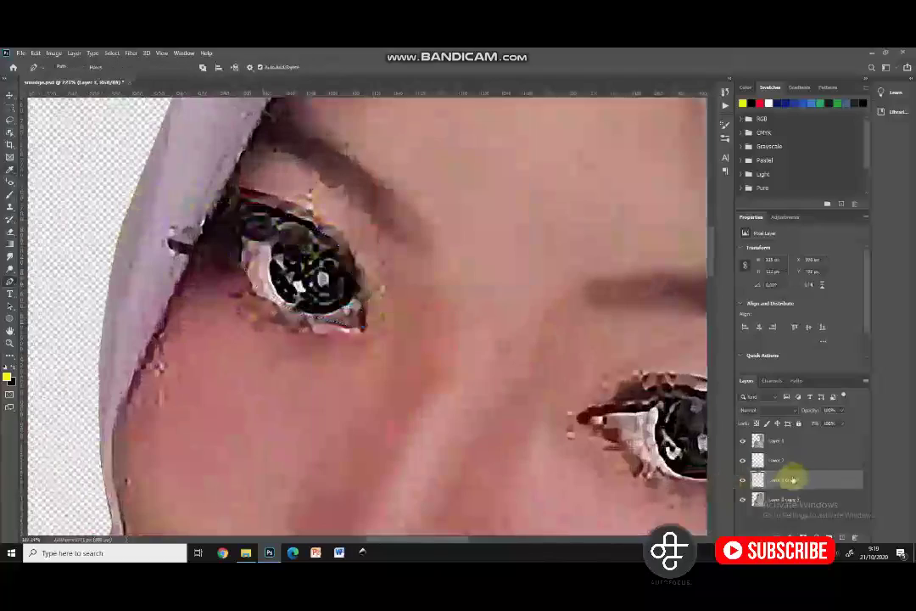
Step: Check the copied eye by hiding and showing the lower portrait layer, and clear the layer selection
click(743, 500)
key(v)
click(744, 500)
scroll(393, 272, down, 5)
click(169, 312)
scroll(373, 339, up, 3)
Step: Trace a closed Pen path around the nose, from the nostrils up over the bridge, with the lower portrait layer selected
click(806, 499)
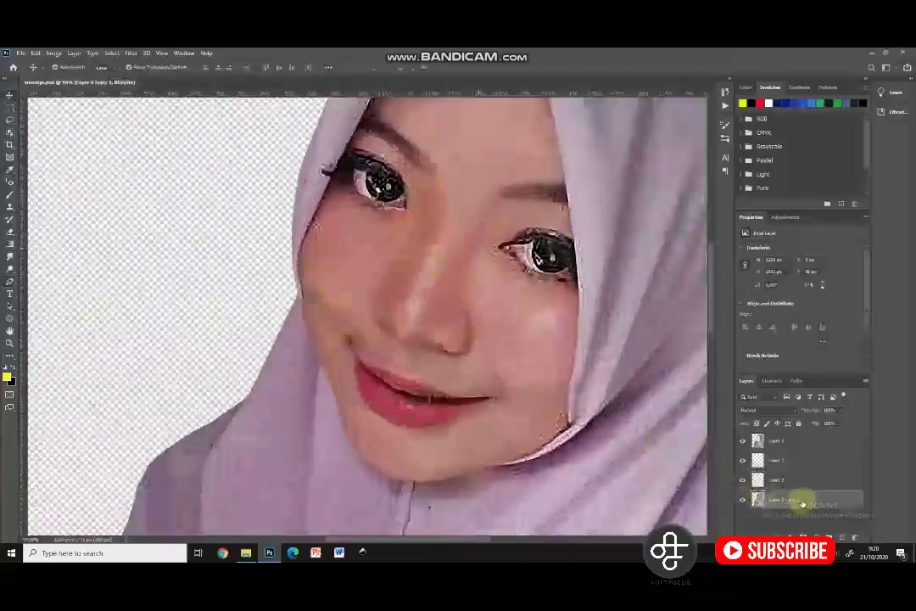
key(p)
scroll(474, 275, up, 3)
drag(413, 405, 392, 393)
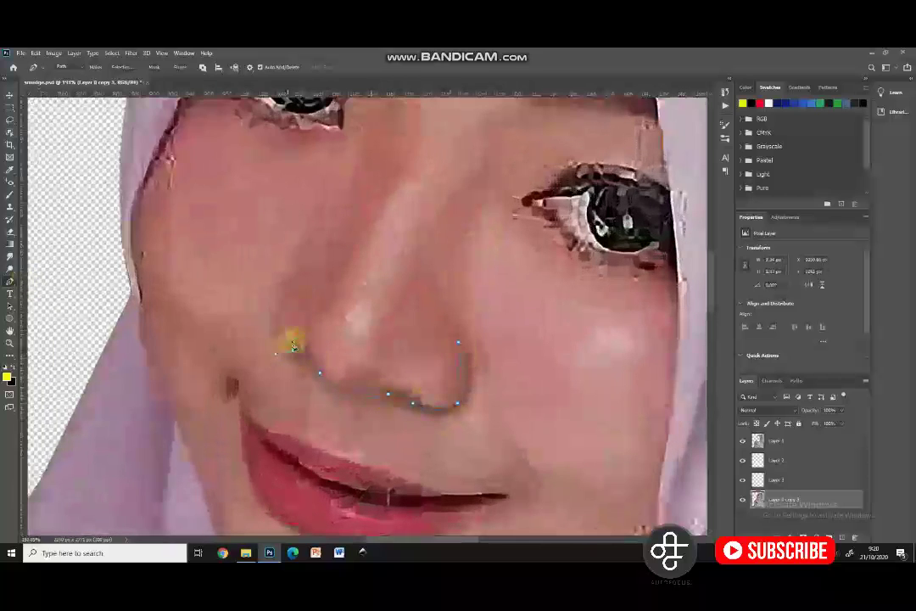
drag(277, 315, 281, 278)
scroll(320, 284, up, 1)
click(336, 269)
click(368, 236)
click(404, 224)
click(436, 233)
click(459, 373)
Step: Turn the nose path into a selection, copy it to a new layer, and check it with the portrait layer hidden and shown
right_click(420, 346)
click(443, 176)
click(507, 183)
key(ctrl+j)
key(v)
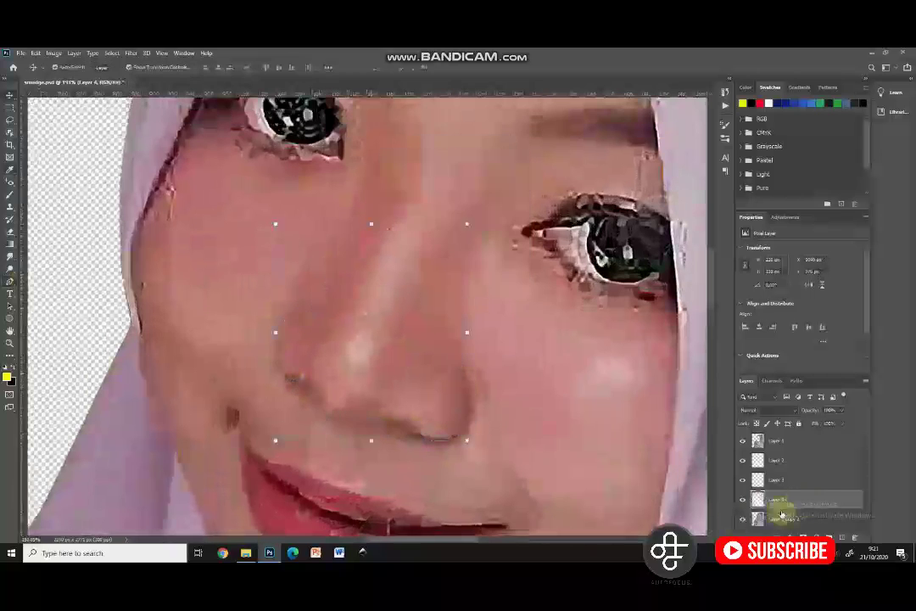
click(744, 519)
click(744, 519)
Step: Draw a Pen path along the lower lip from one mouth corner to the other on the lower portrait layer
scroll(445, 306, down, 3)
click(280, 299)
click(10, 281)
click(510, 362)
drag(425, 402, 366, 430)
drag(296, 392, 270, 381)
click(242, 285)
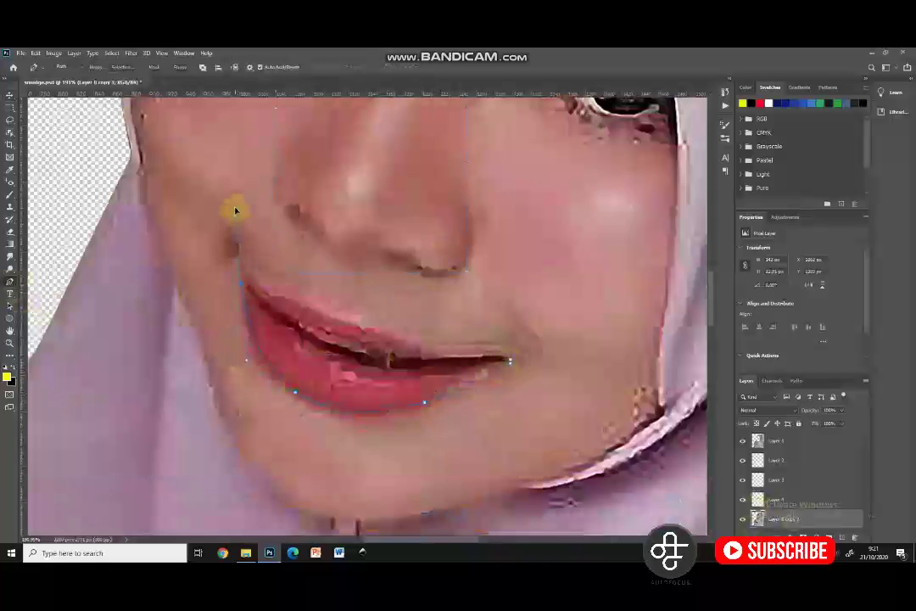
Step: Close the lips path around the mole and along the upper lip, and copy the enclosed area to a new layer
scroll(242, 289, up, 1)
click(231, 250)
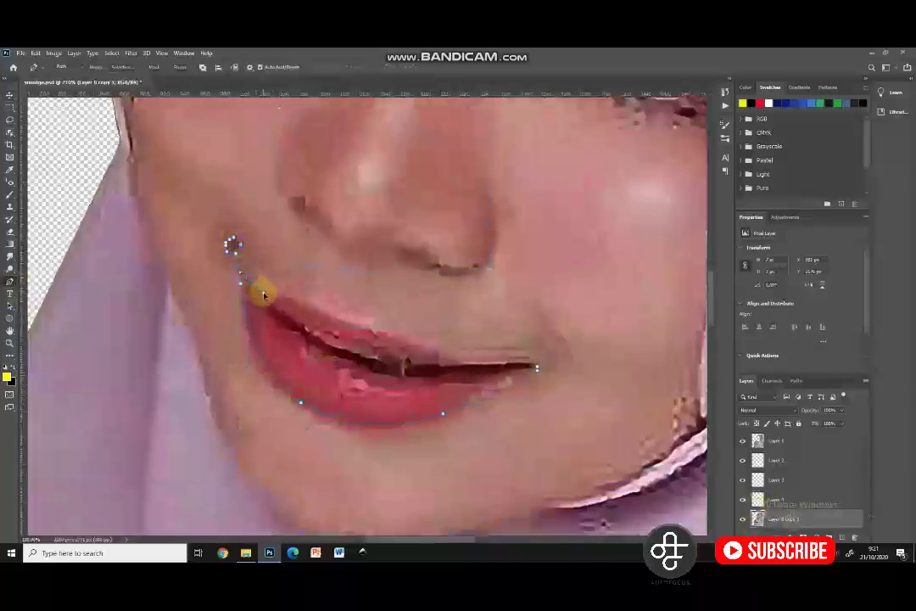
click(392, 330)
click(410, 336)
click(428, 348)
click(476, 360)
click(503, 358)
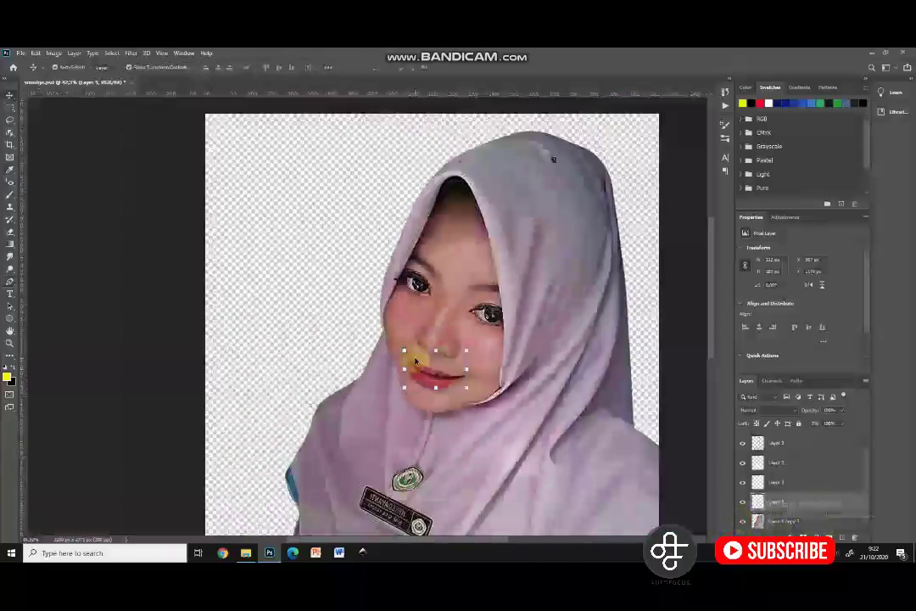
scroll(418, 362, down, 1)
click(149, 223)
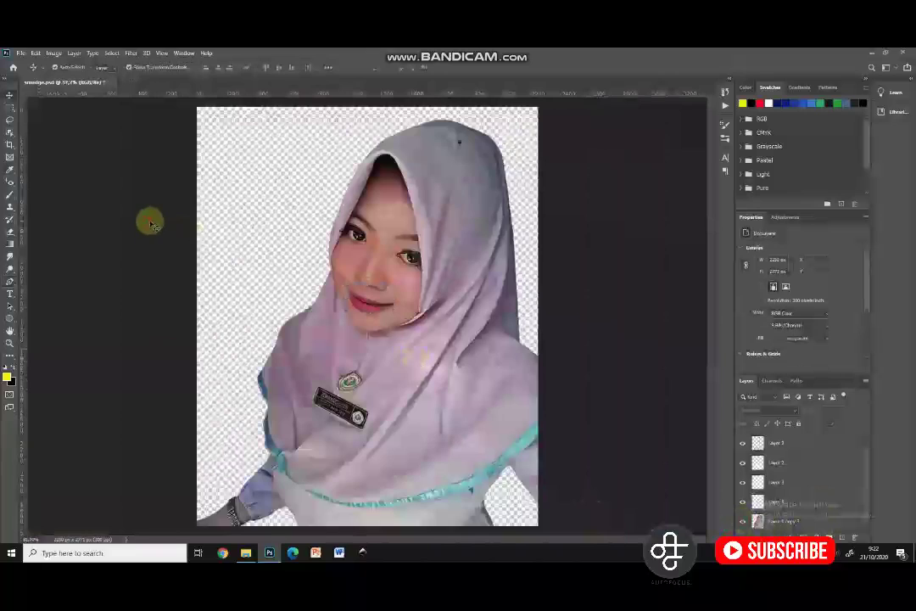
Step: Add an empty layer directly above the lower portrait layer and clip it to that layer with a clipping mask
scroll(367, 274, up, 3)
scroll(340, 274, down, 2)
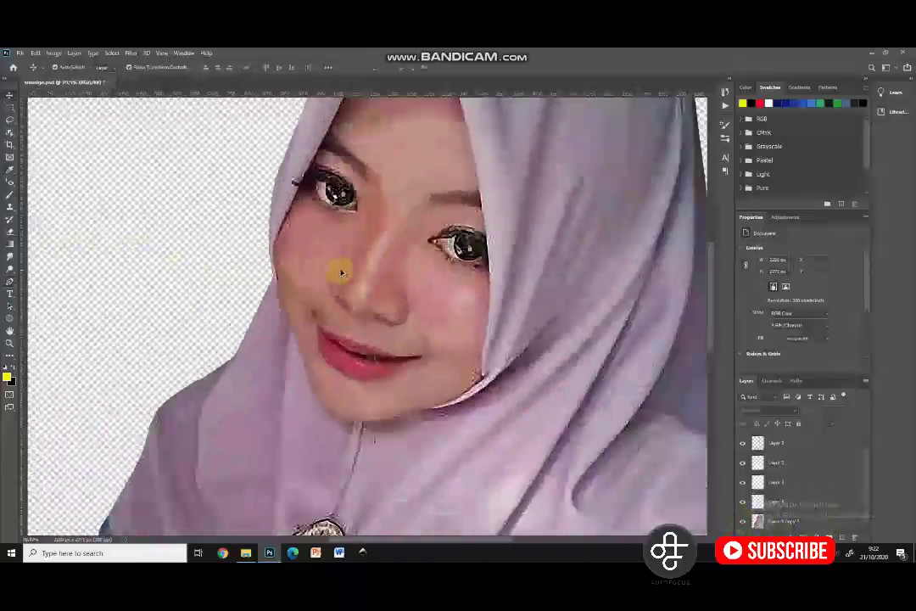
click(506, 362)
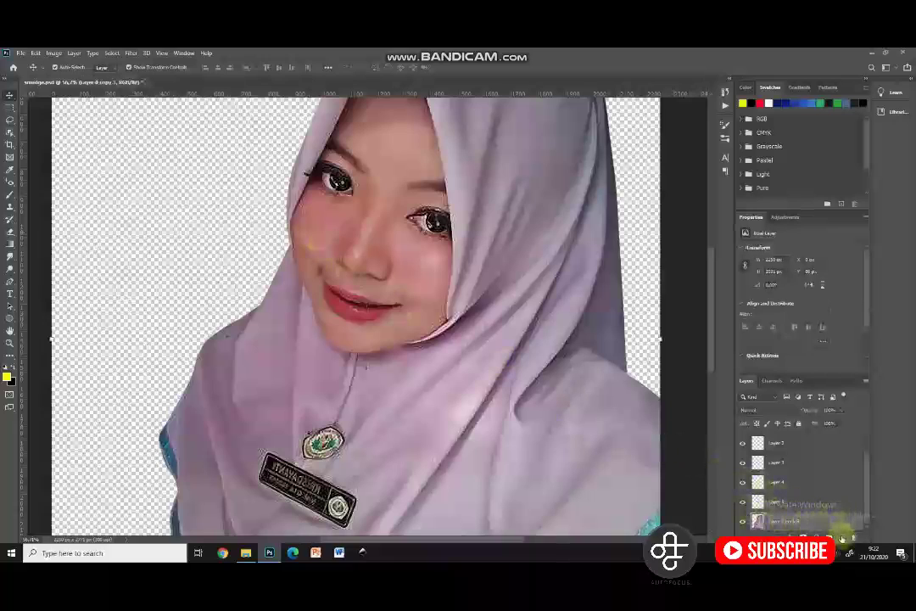
click(843, 539)
scroll(834, 509, down, 1)
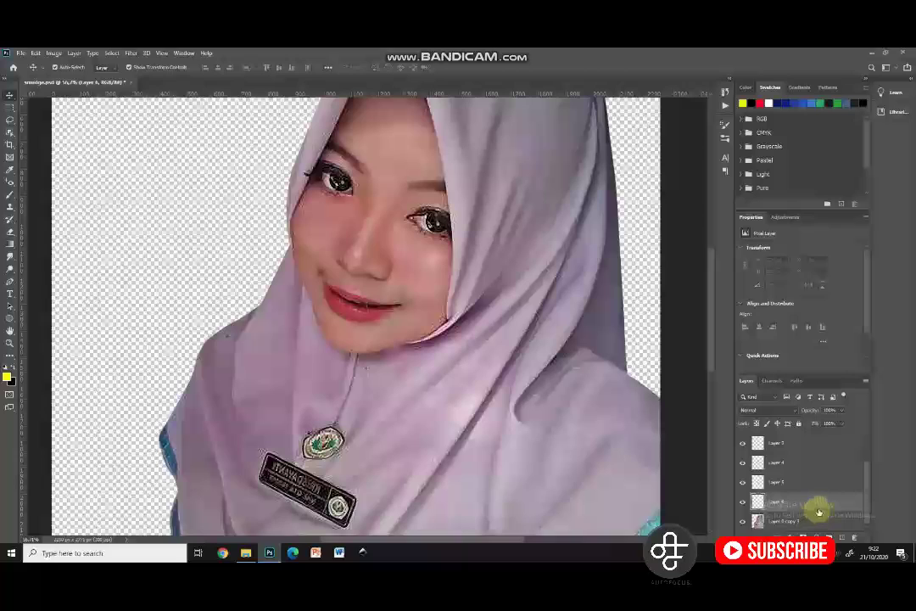
right_click(823, 505)
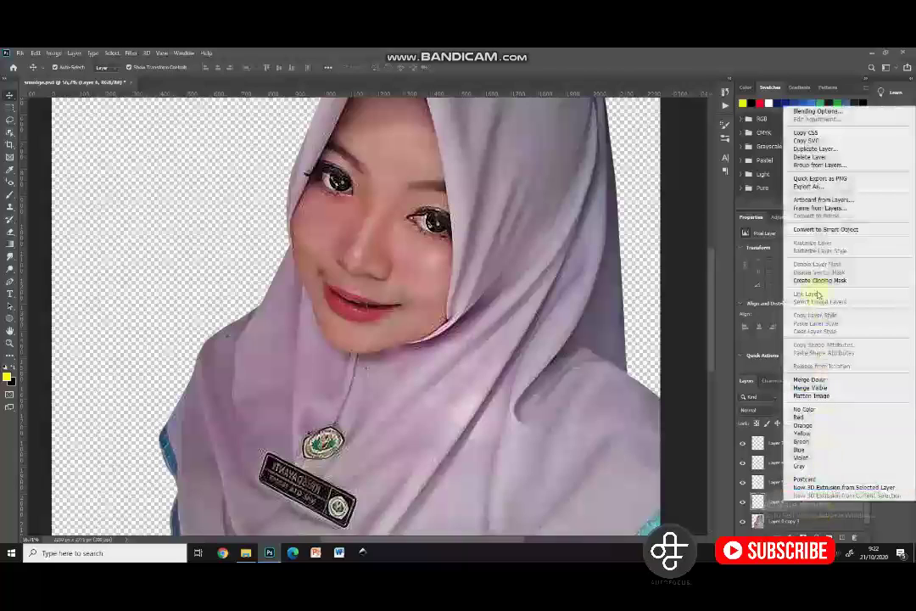
click(816, 281)
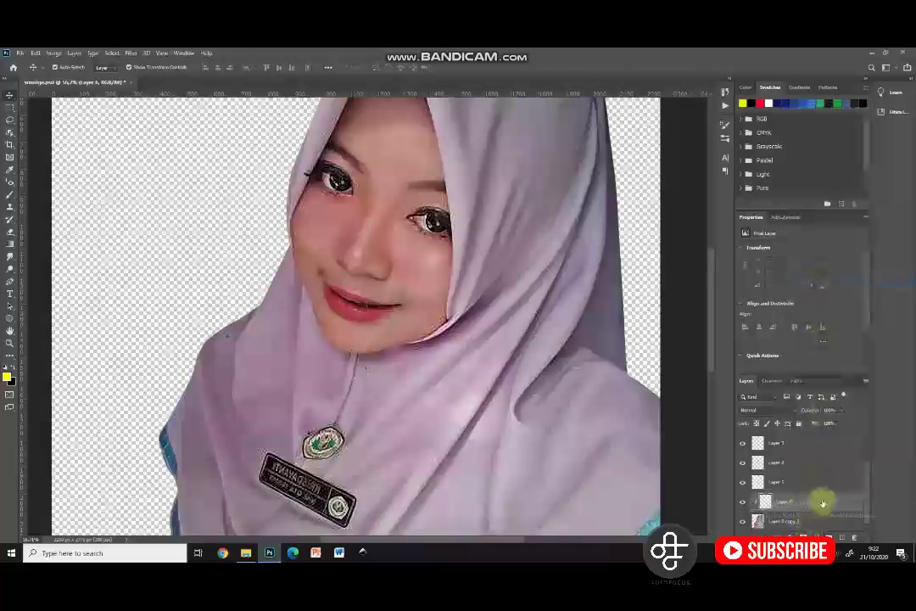
Step: Activate the Smudge tool with the Soft Round tip from the General Brushes
click(11, 259)
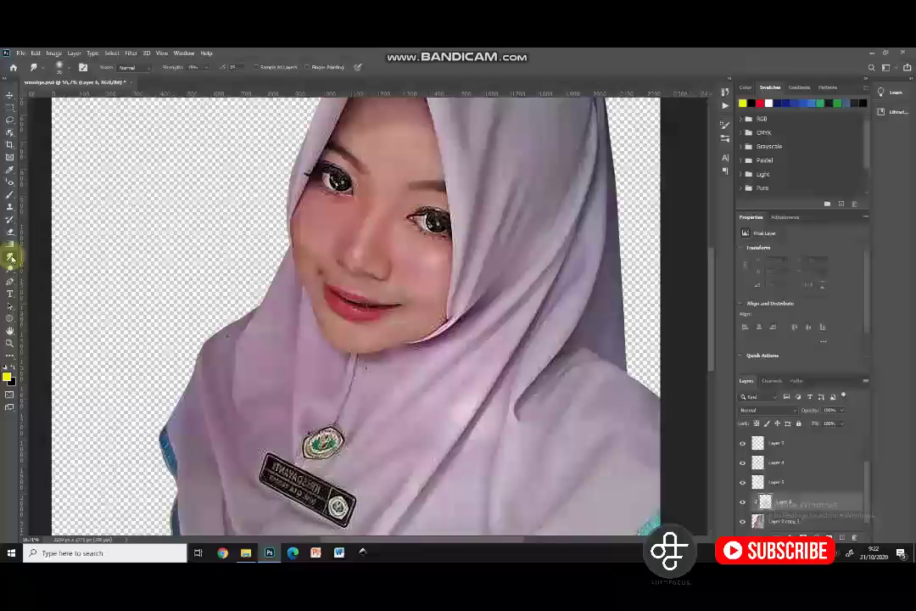
click(68, 67)
scroll(129, 149, up, 3)
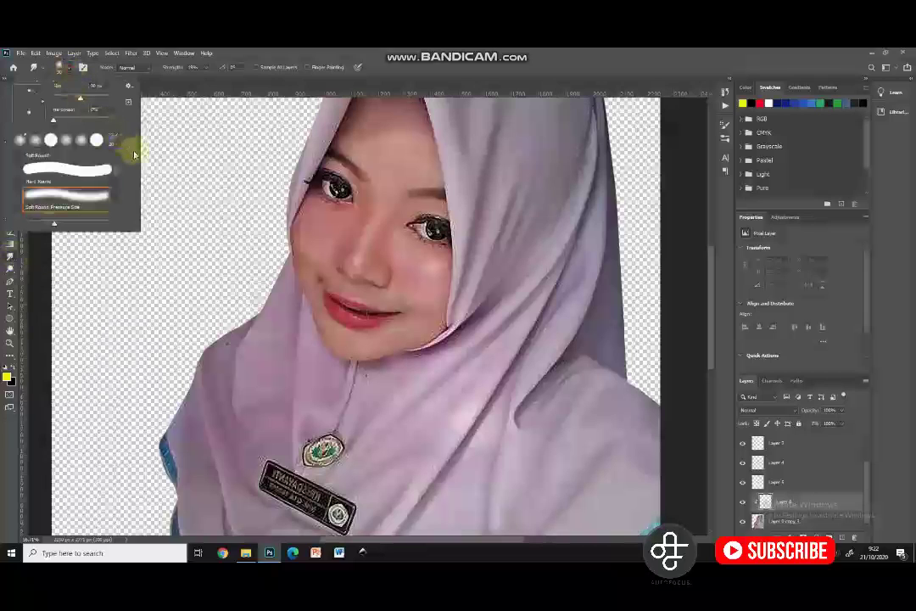
scroll(65, 186, up, 2)
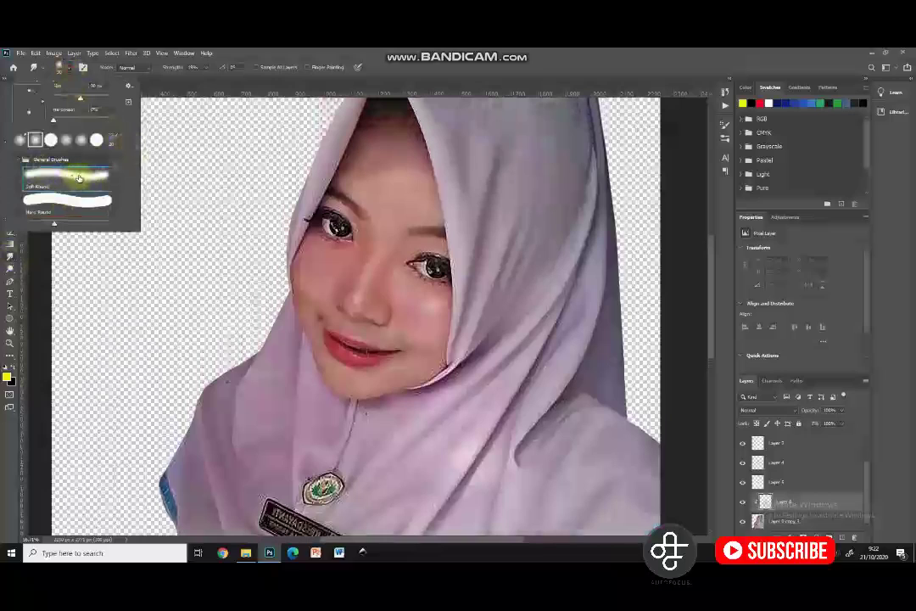
Step: Turn off Spacing for the smudge brush tip and enable Sample All Layers
click(726, 125)
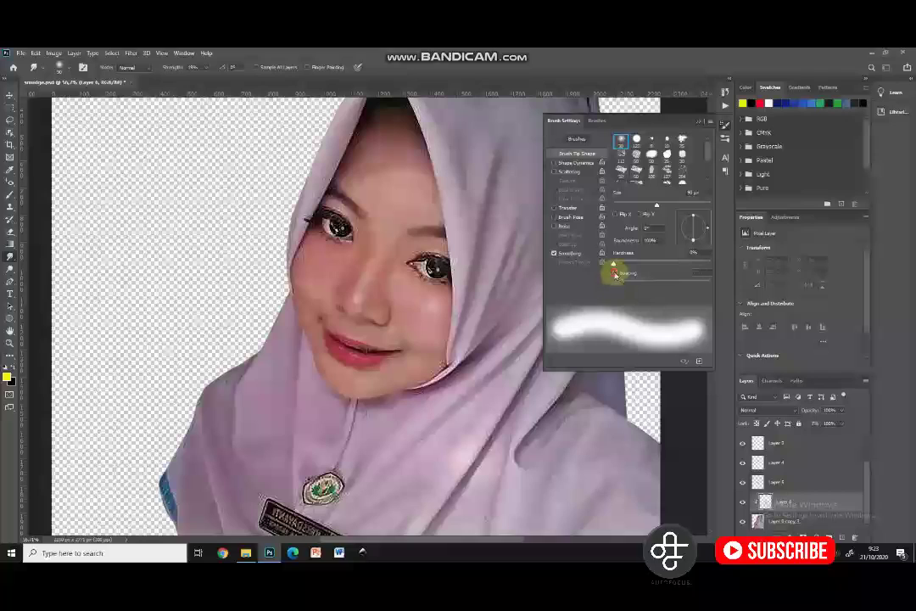
click(615, 273)
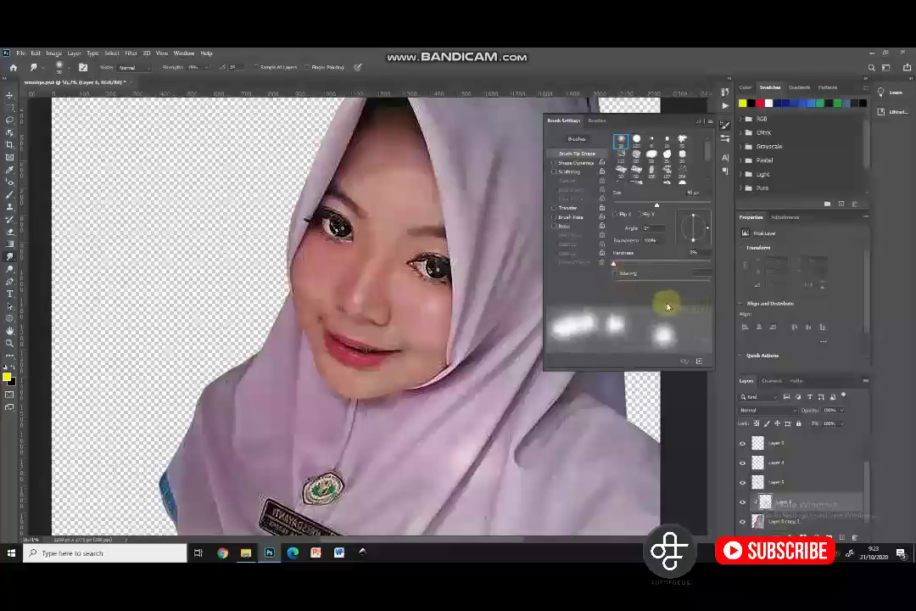
click(726, 126)
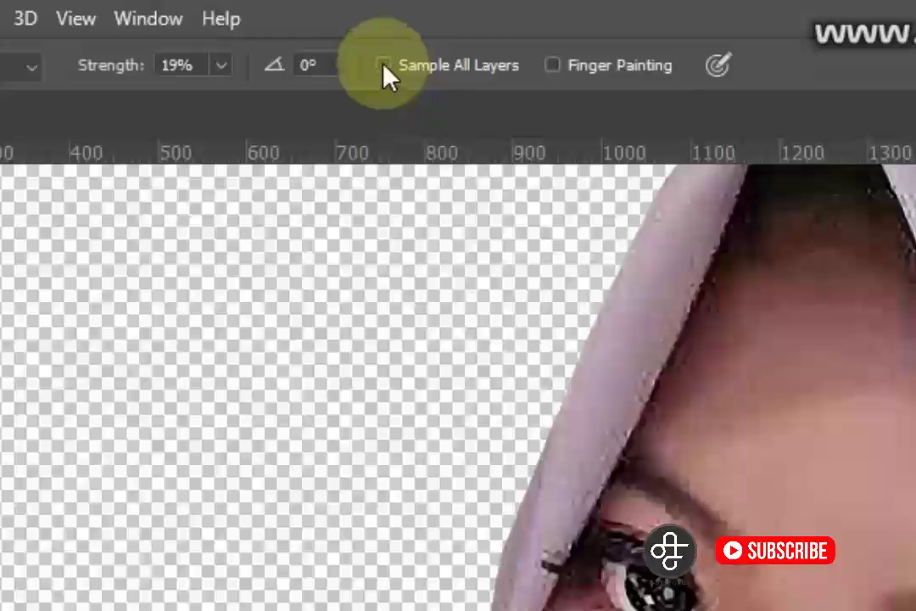
click(383, 65)
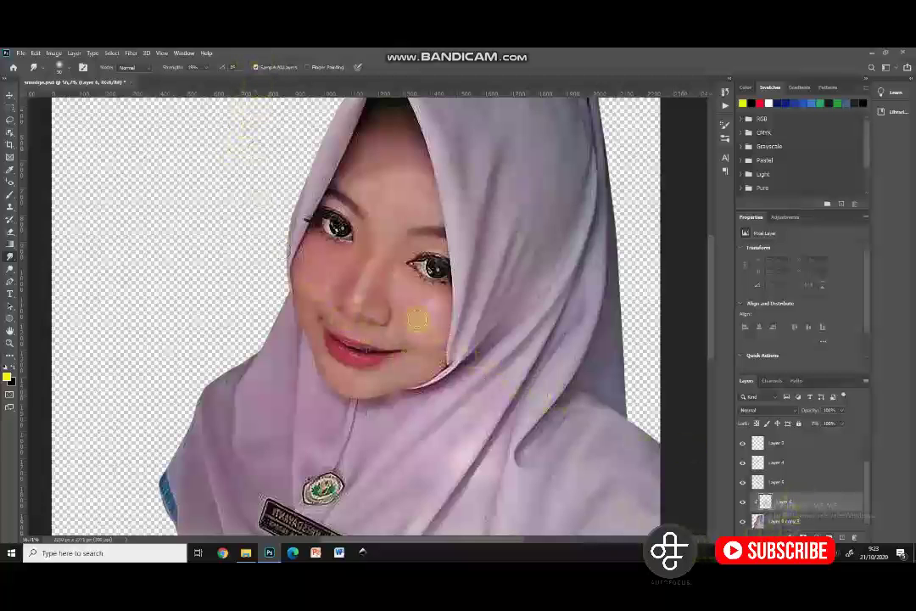
Step: Smudge the cheek on the picture's right, below the eye and down to the jaw, on the clipped layer
scroll(433, 330, up, 3)
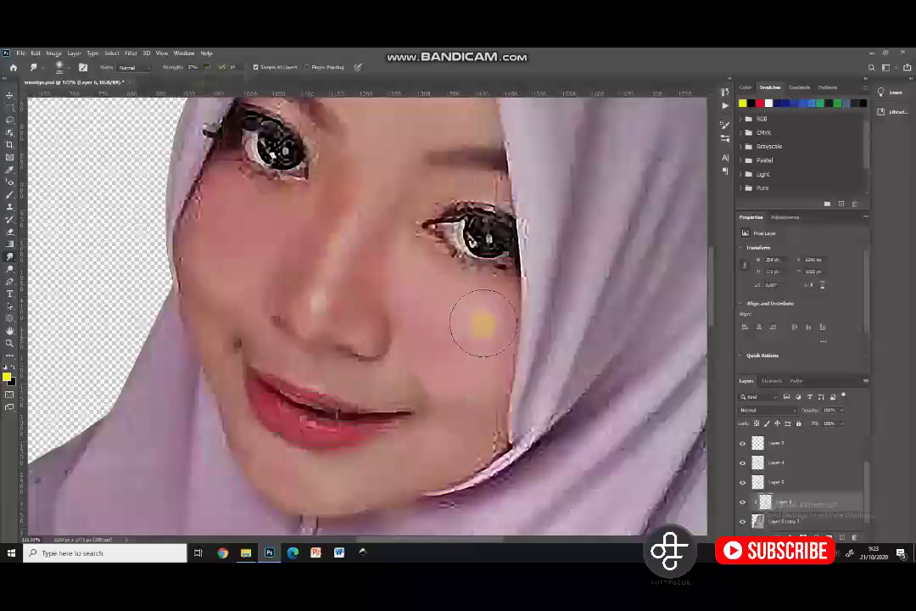
mouse_move(478, 345)
mouse_down()
mouse_move(453, 362)
mouse_move(478, 396)
mouse_up()
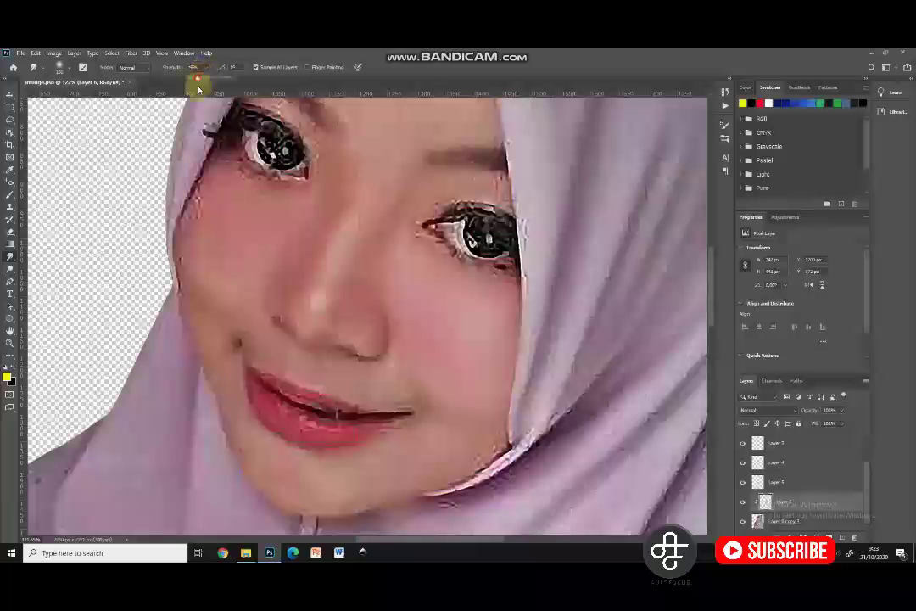
drag(472, 395, 495, 341)
scroll(472, 378, up, 1)
mouse_move(473, 382)
mouse_down()
mouse_move(484, 370)
mouse_move(519, 370)
mouse_move(503, 380)
mouse_up()
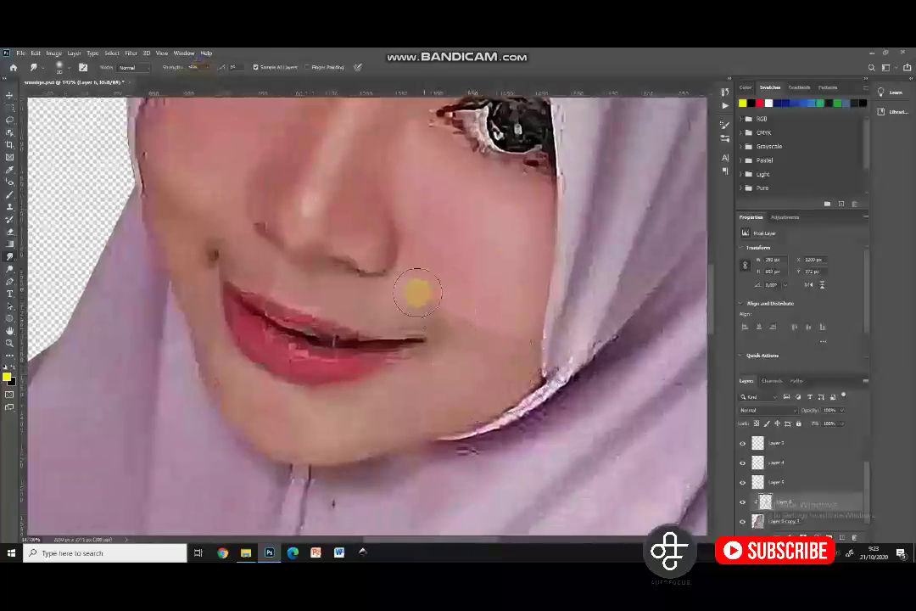
Step: Smudge the skin between nose and upper lip, across the chin and along the jawline
mouse_move(368, 305)
mouse_down()
mouse_move(399, 311)
mouse_move(406, 328)
mouse_move(388, 303)
mouse_move(360, 312)
mouse_move(429, 321)
mouse_move(436, 331)
mouse_move(424, 313)
mouse_move(445, 328)
mouse_move(413, 294)
mouse_move(439, 319)
mouse_up()
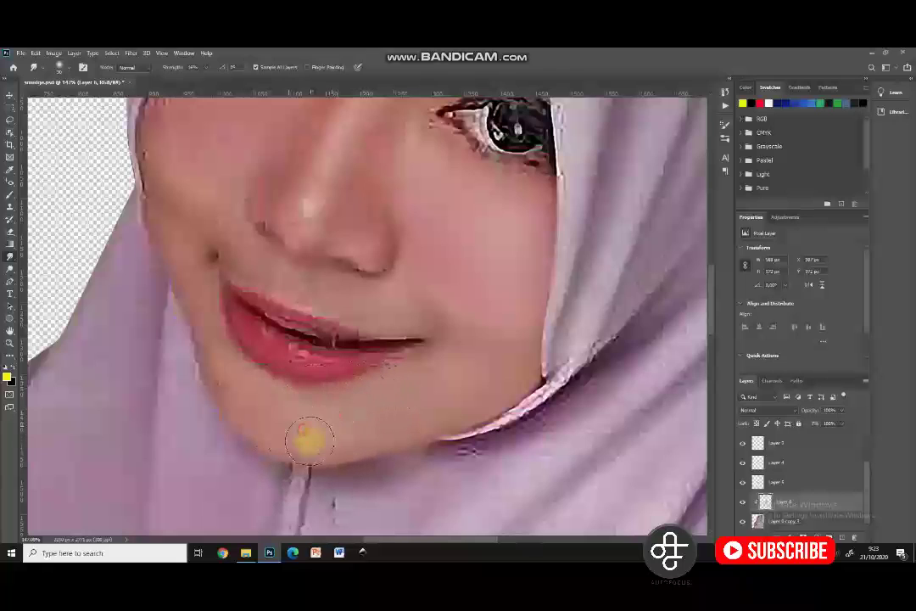
mouse_move(395, 435)
mouse_down()
mouse_move(332, 449)
mouse_move(327, 439)
mouse_move(281, 438)
mouse_move(217, 411)
mouse_up()
mouse_move(358, 435)
mouse_down()
mouse_move(260, 405)
mouse_move(219, 379)
mouse_move(205, 387)
mouse_move(292, 421)
mouse_move(264, 419)
mouse_move(295, 428)
mouse_move(294, 451)
mouse_move(373, 435)
mouse_move(300, 444)
mouse_move(314, 424)
mouse_move(226, 376)
mouse_move(179, 302)
mouse_up()
mouse_move(230, 369)
mouse_down()
mouse_move(182, 281)
mouse_move(198, 320)
mouse_move(170, 345)
mouse_move(195, 322)
mouse_move(199, 376)
mouse_move(220, 368)
mouse_move(251, 411)
mouse_move(221, 425)
mouse_move(273, 425)
mouse_move(299, 434)
mouse_move(281, 431)
mouse_move(297, 446)
mouse_move(438, 452)
mouse_move(496, 414)
mouse_move(547, 305)
mouse_move(469, 311)
mouse_up()
Step: Smudge the cheek on the picture's left down to the jaw, and compare the result with the clipped layer hidden and shown
scroll(458, 272, up, 3)
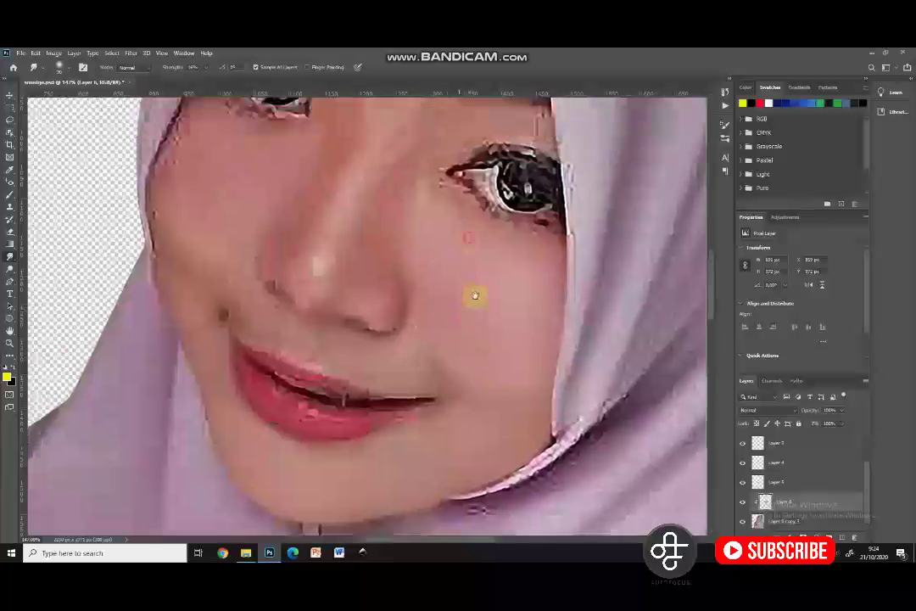
scroll(403, 250, left, 3)
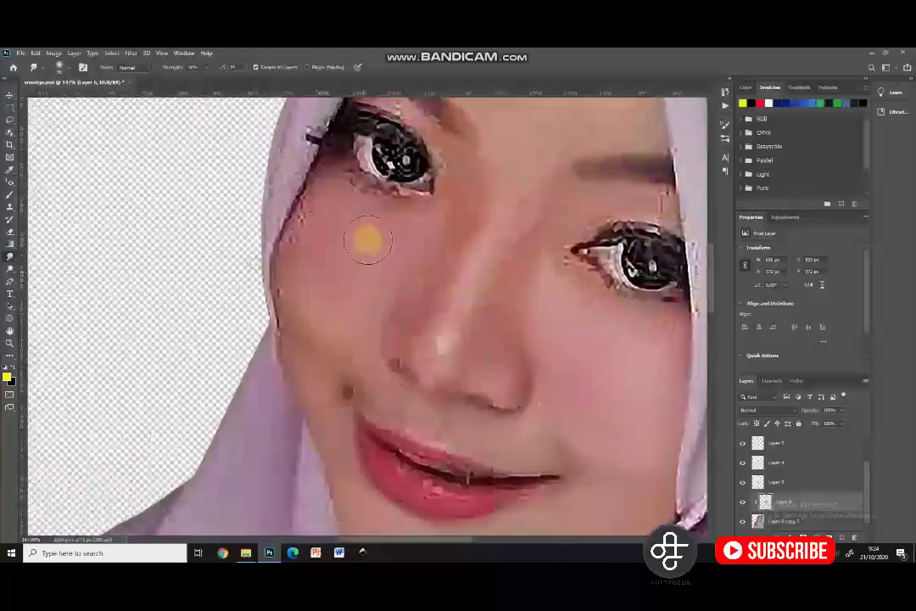
mouse_move(304, 217)
mouse_down()
mouse_move(269, 285)
mouse_move(265, 337)
mouse_move(322, 337)
mouse_move(299, 270)
mouse_move(316, 252)
mouse_move(364, 360)
mouse_move(272, 341)
mouse_move(314, 426)
mouse_move(305, 377)
mouse_move(299, 386)
mouse_up()
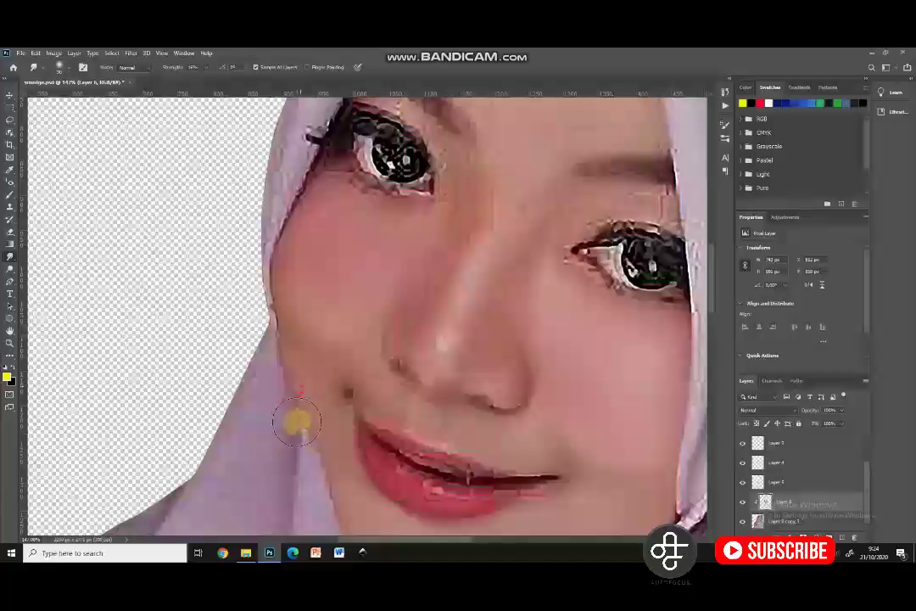
mouse_move(335, 423)
mouse_down()
mouse_move(365, 317)
mouse_move(349, 291)
mouse_move(385, 399)
mouse_move(357, 414)
mouse_move(364, 389)
mouse_move(349, 342)
mouse_move(365, 299)
mouse_move(404, 361)
mouse_move(393, 375)
mouse_move(407, 389)
mouse_move(395, 362)
mouse_up()
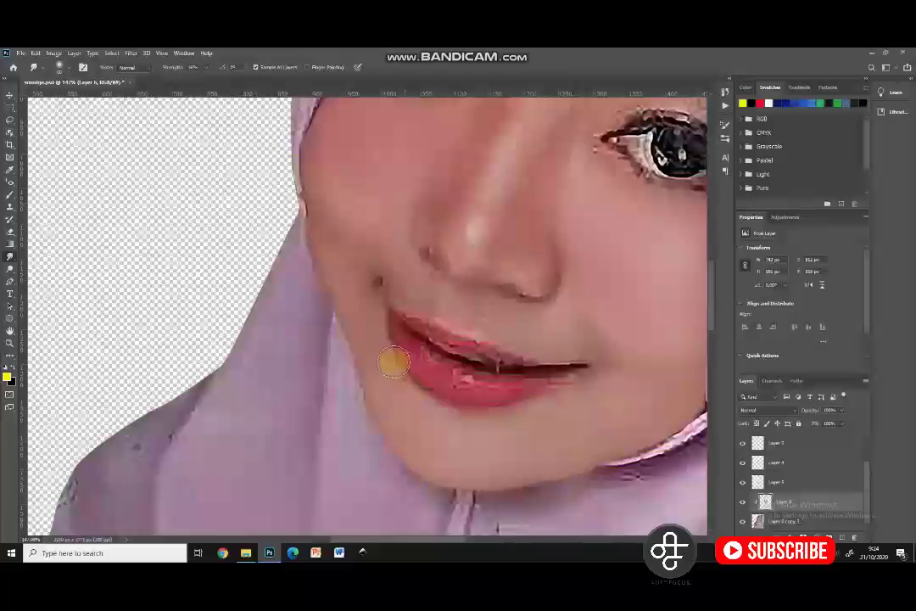
click(742, 502)
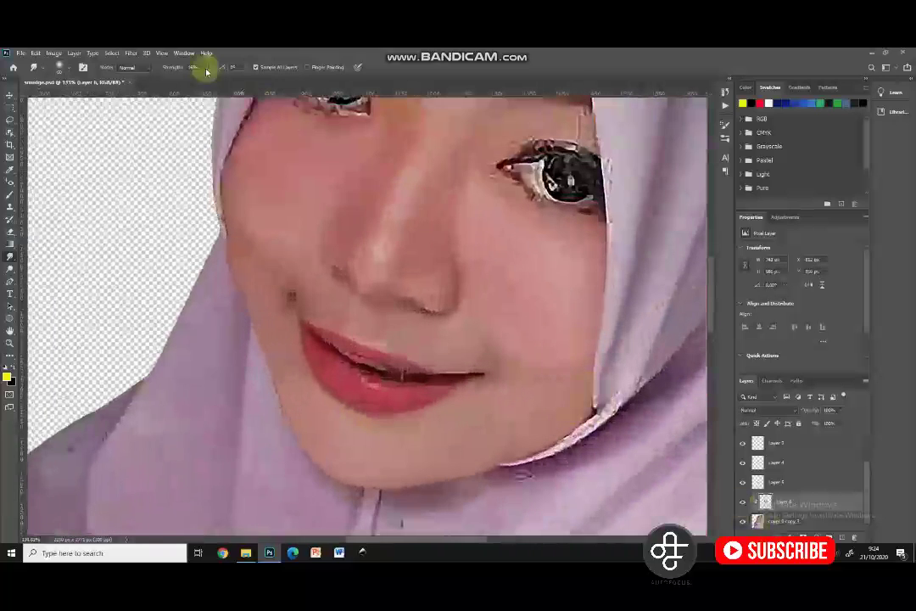
Step: Smudge the lower cheek on the picture's right and the skin around the eyes with the Smudge tool
mouse_move(565, 394)
mouse_down()
mouse_move(528, 379)
mouse_move(509, 332)
mouse_move(512, 281)
mouse_move(556, 349)
mouse_move(514, 399)
mouse_up()
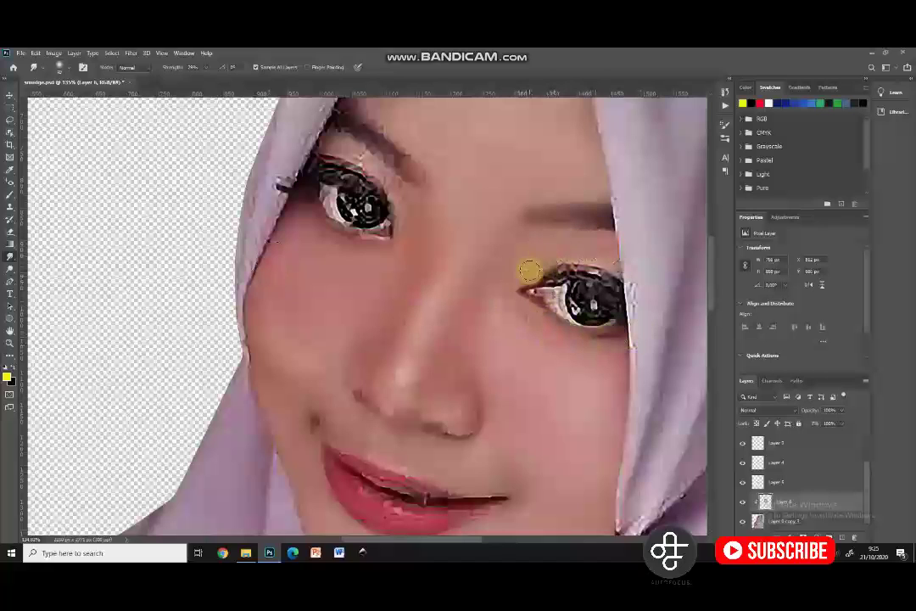
scroll(574, 212, up, 1)
scroll(487, 348, up, 3)
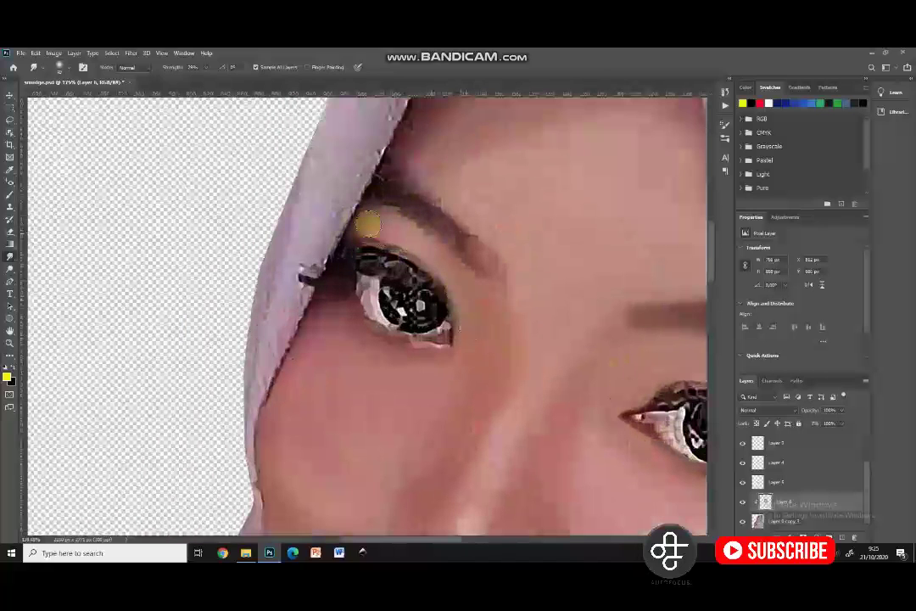
mouse_move(437, 349)
mouse_down()
mouse_move(397, 338)
mouse_move(337, 272)
mouse_move(425, 352)
mouse_move(339, 305)
mouse_move(431, 270)
mouse_move(460, 242)
mouse_move(427, 198)
mouse_up()
Step: Smooth the forehead, its shaded hairline and the eyebrows with the Smudge tool on the clipped layer
scroll(415, 275, up, 3)
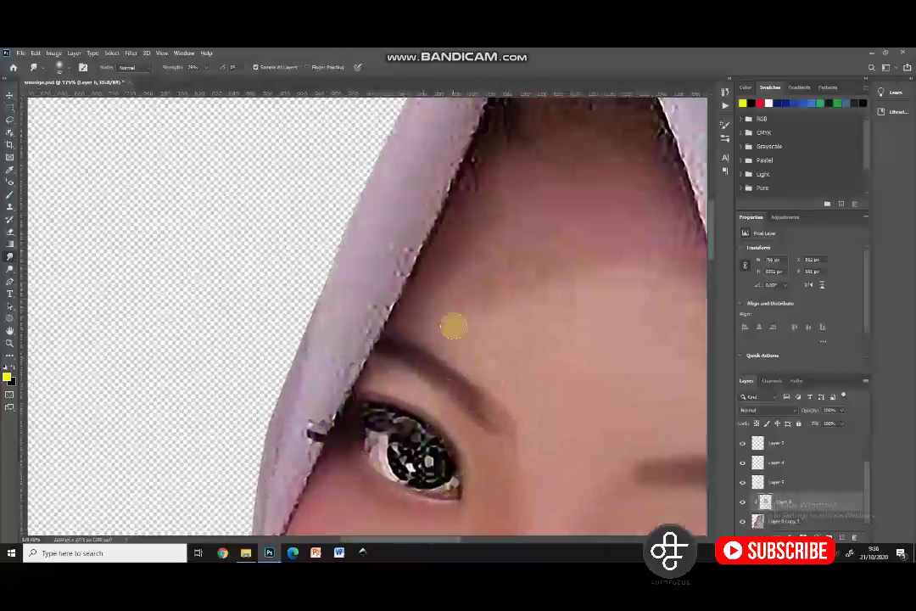
scroll(526, 248, right, 5)
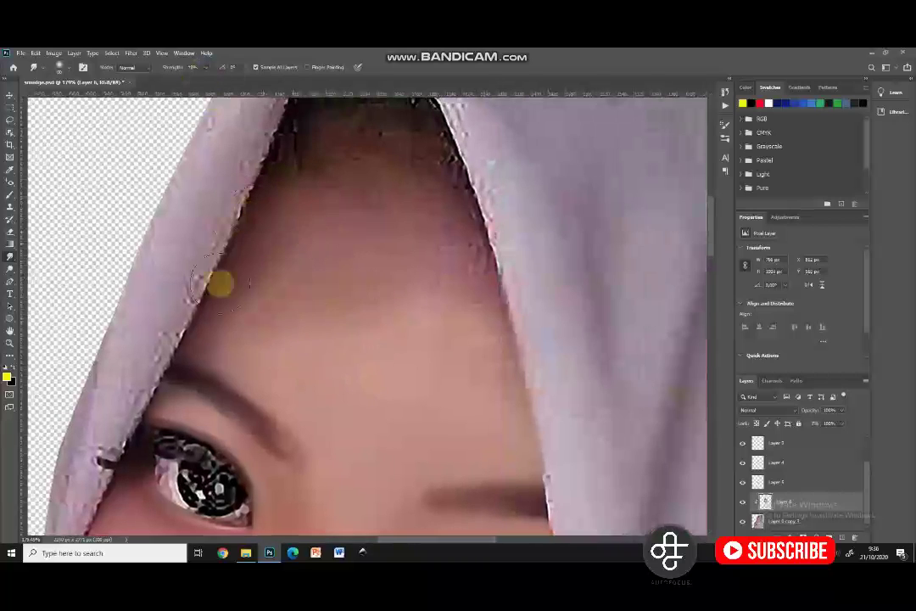
scroll(333, 170, down, 2)
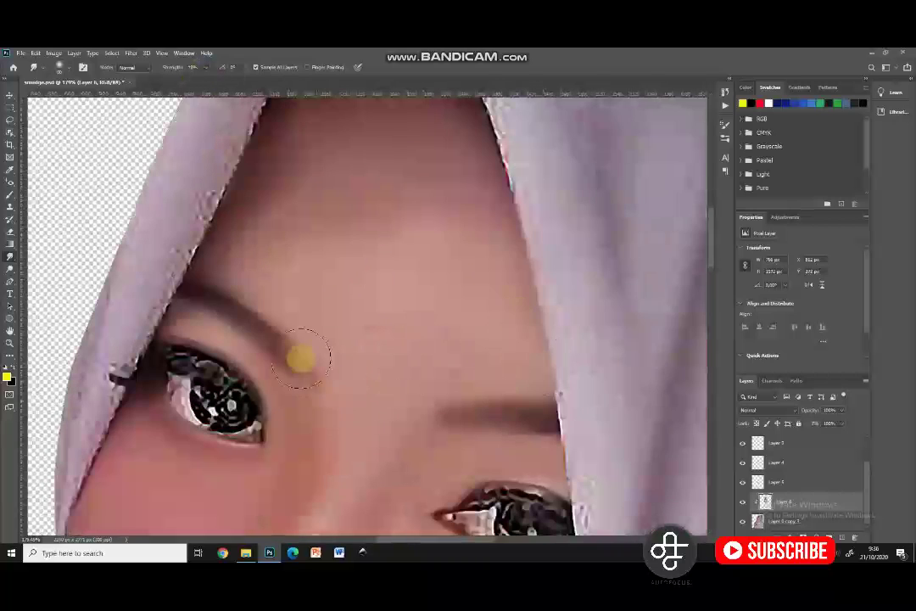
scroll(468, 253, down, 4)
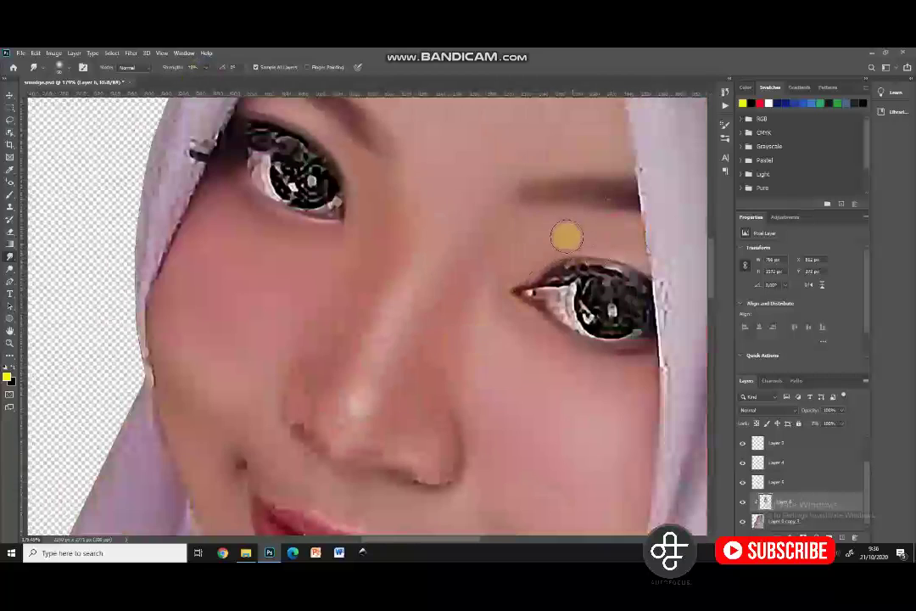
Step: Adjust the smudge strength, shrink the brush, and smudge along the upper eyelid of the eye on the picture's right
click(205, 67)
key(bracketleft)
key(bracketleft)
drag(599, 276, 647, 289)
drag(579, 261, 636, 273)
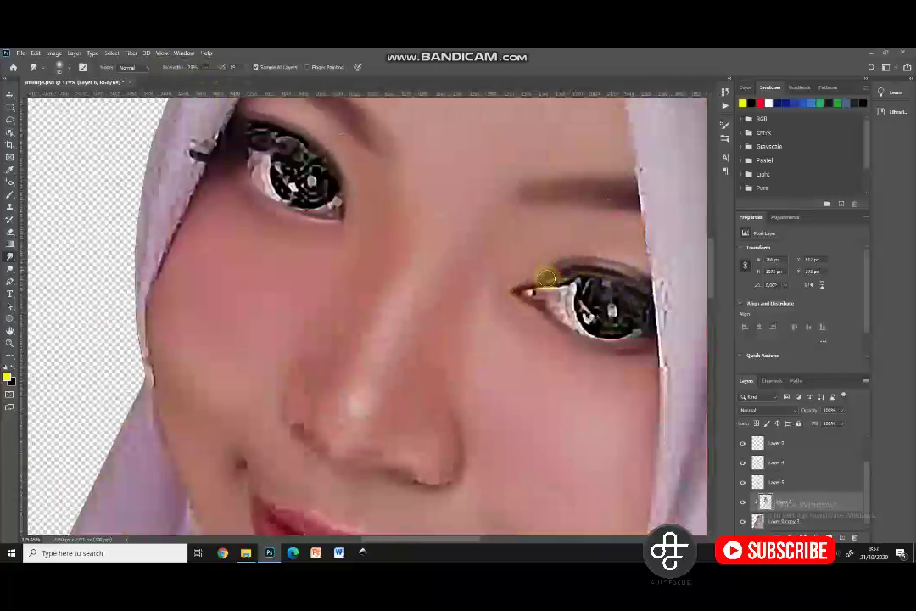
Step: Smudge the skin along the lower edge of the eye on the picture's right
drag(639, 348, 608, 348)
scroll(599, 365, down, 2)
scroll(424, 408, up, 3)
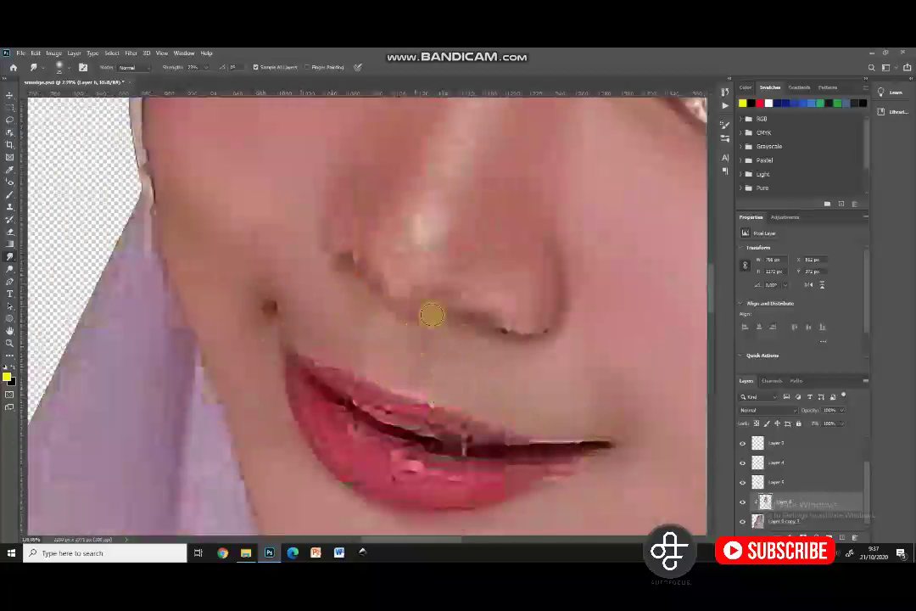
Step: Add a new layer above the nose layer and clip it to the nose
scroll(462, 407, down, 8)
click(10, 96)
scroll(445, 398, up, 3)
click(439, 346)
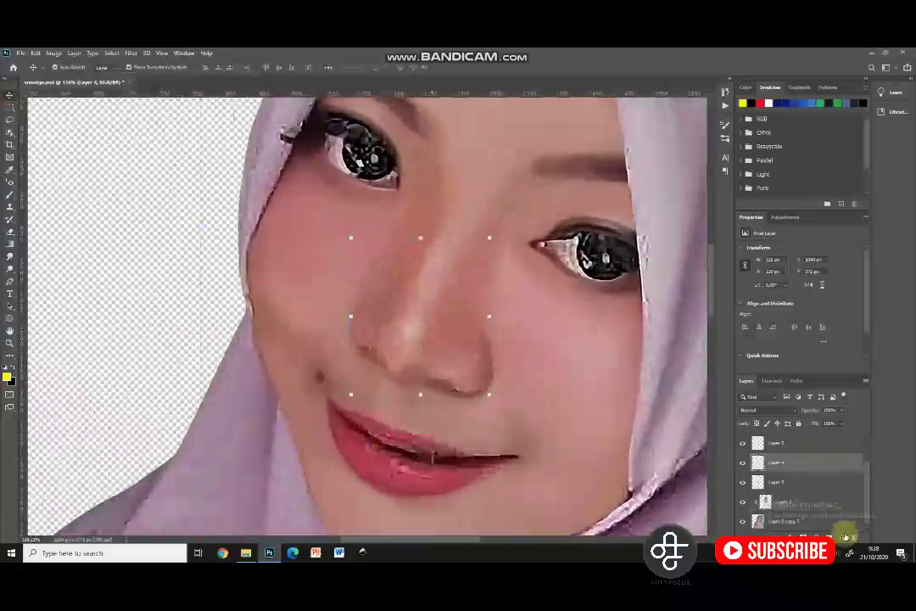
click(843, 537)
right_click(784, 463)
click(818, 242)
Step: Smudge the nose, its nostrils and the skin beside it on the clipped layer, adjusting the smudge strength
click(10, 256)
scroll(403, 323, up, 2)
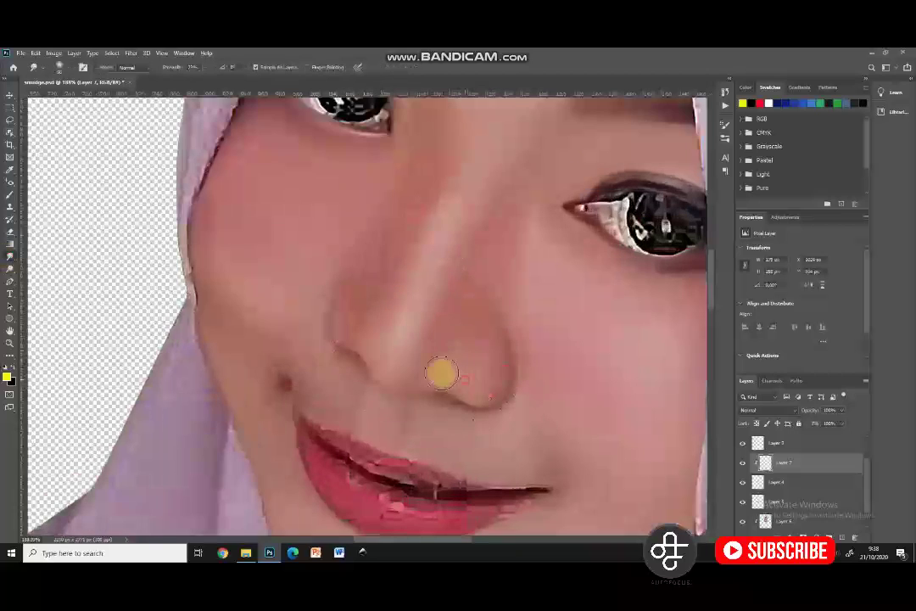
drag(306, 336, 353, 348)
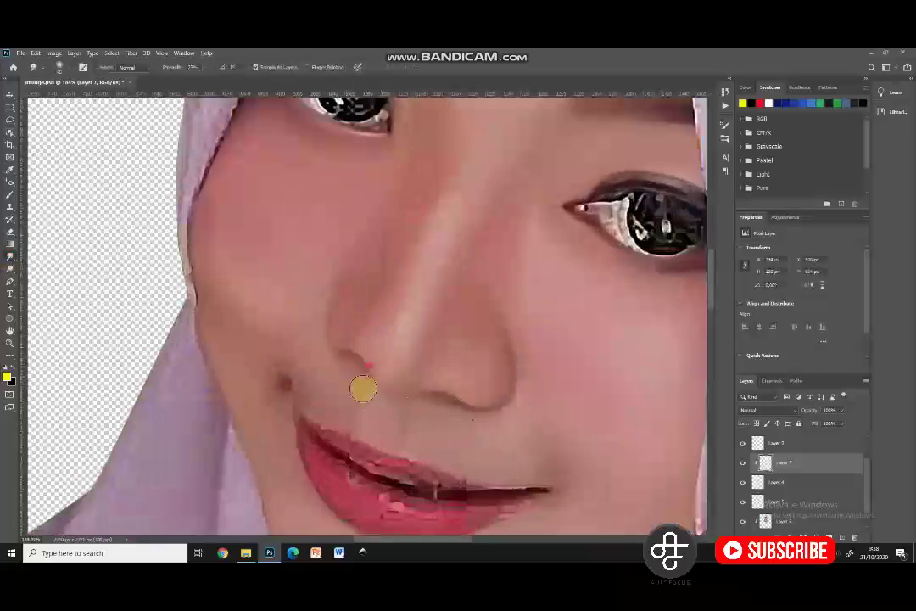
click(205, 67)
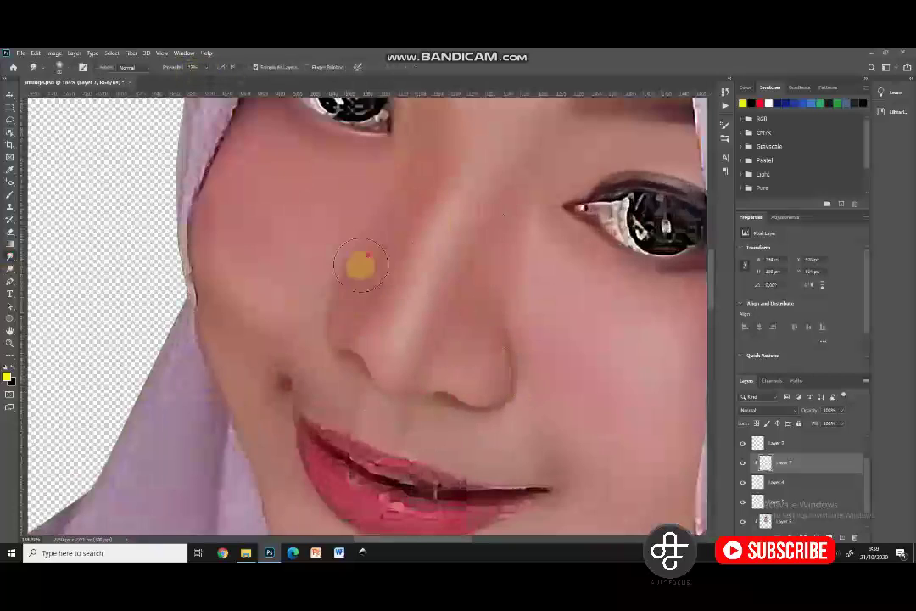
drag(368, 276, 311, 329)
scroll(806, 507, down, 1)
Step: Blend the cheek beside the nose on the skin smudge layer, and return to the nose's clipped layer with a smaller brush
click(806, 506)
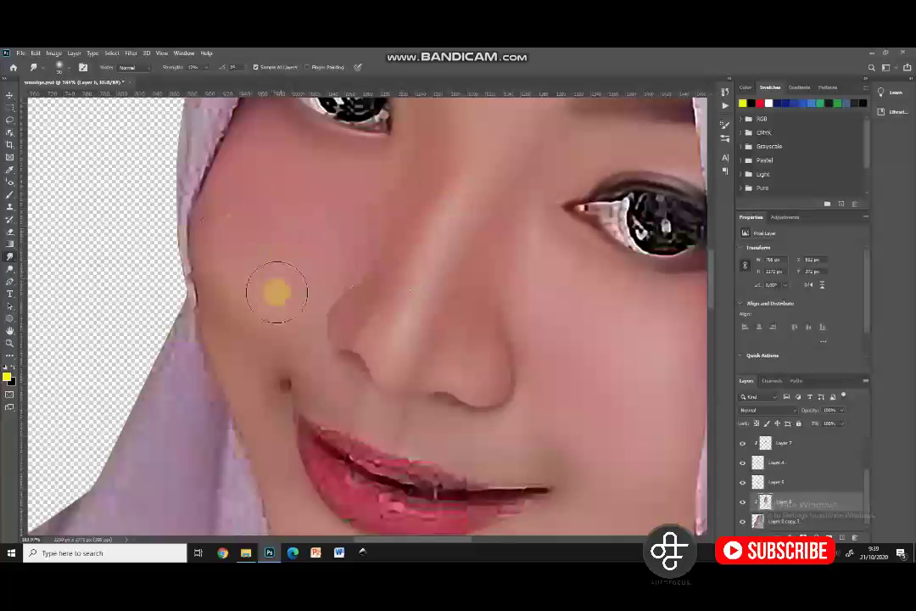
click(786, 443)
key(bracketleft)
key(bracketleft)
key(bracketleft)
key(bracketleft)
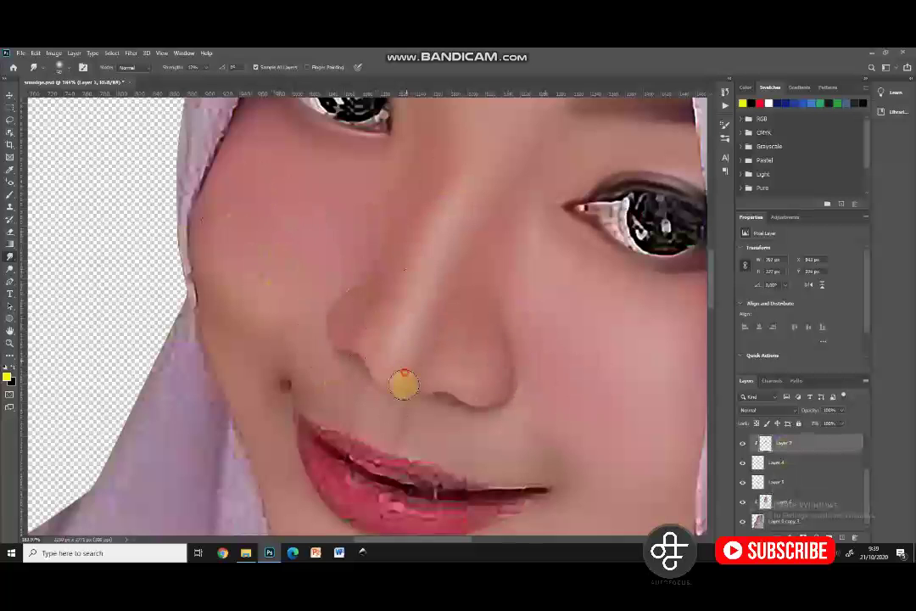
Step: Add a new layer directly above the lips layer and clip it to the lips
scroll(390, 349, down, 6)
scroll(386, 357, up, 5)
scroll(378, 346, down, 3)
click(11, 96)
scroll(382, 458, up, 3)
click(380, 396)
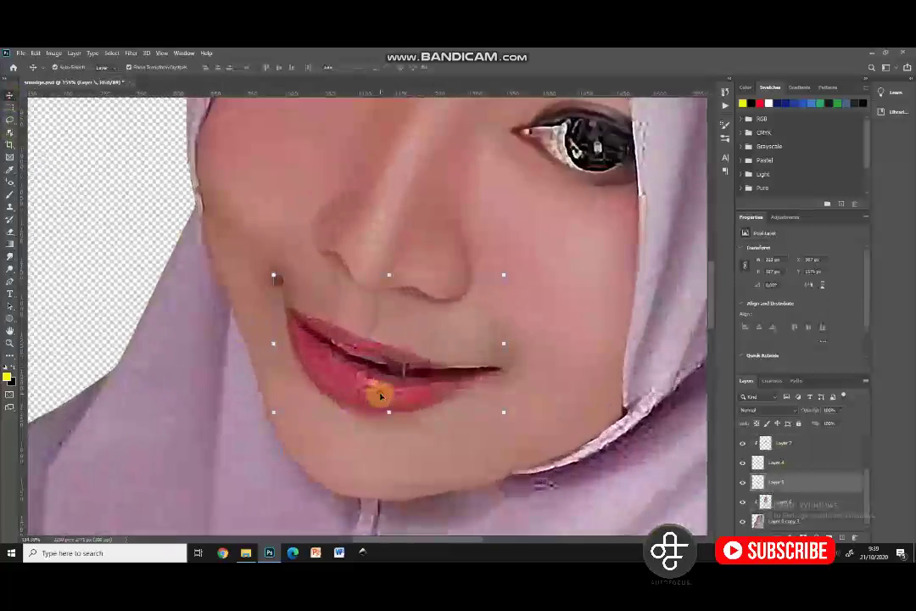
click(842, 537)
alt+click(806, 492)
Step: Smudge the upper and lower lips and the dark line between them smooth on the clipped layer
click(10, 256)
scroll(331, 368, up, 3)
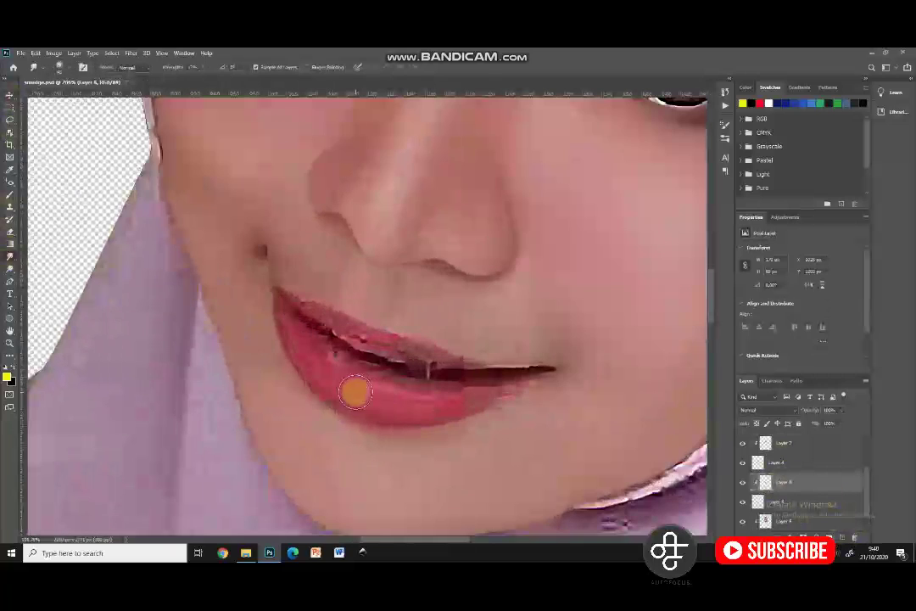
mouse_move(348, 383)
mouse_down()
mouse_move(416, 404)
mouse_move(507, 396)
mouse_up()
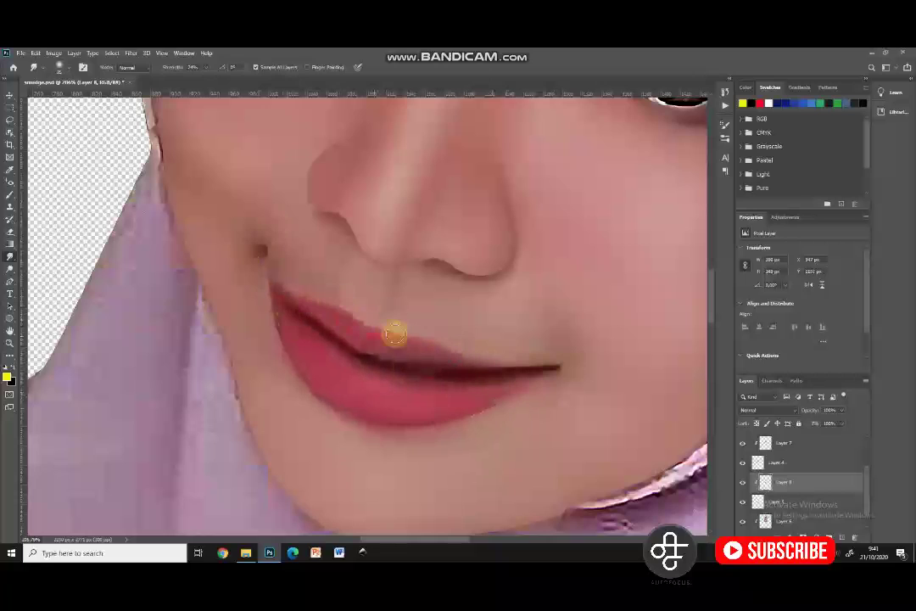
Step: Deselect all layers and save the document
scroll(418, 385, down, 2)
scroll(357, 393, down, 7)
click(9, 95)
click(92, 219)
key(ctrl+s)
scroll(381, 319, up, 5)
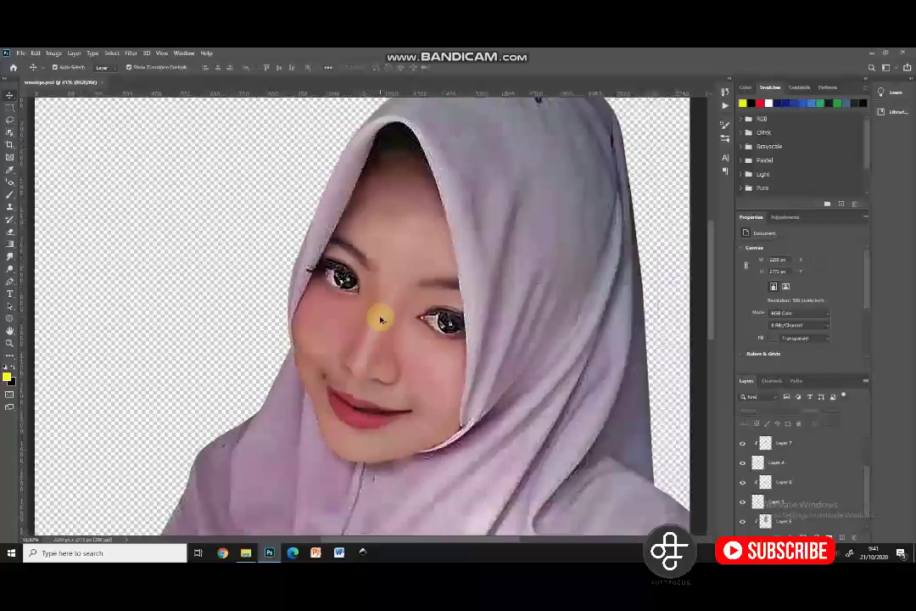
Step: Adjust the smudge strength and smooth the cheek on the picture's left on the clipped skin layer
click(381, 319)
scroll(246, 422, up, 5)
click(10, 256)
click(206, 67)
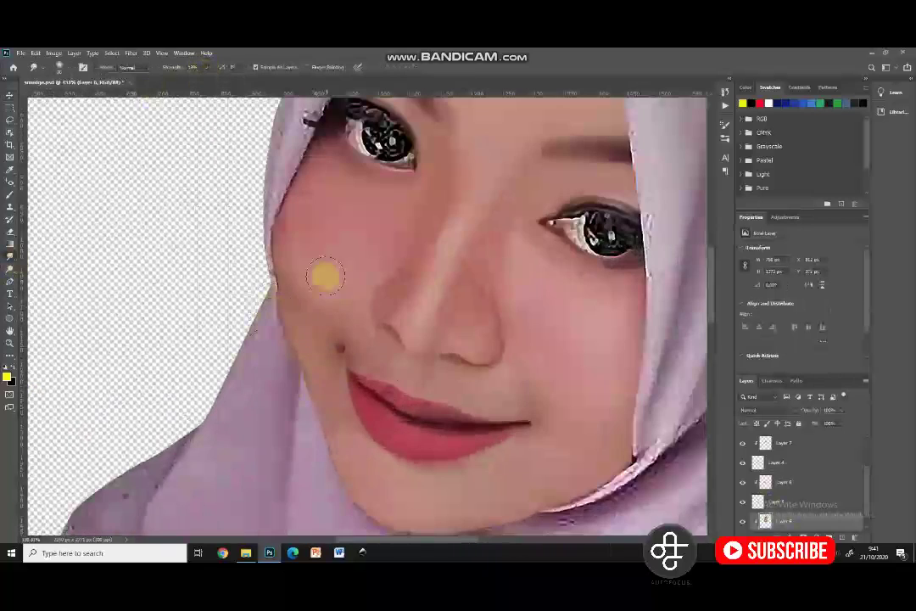
scroll(552, 329, down, 5)
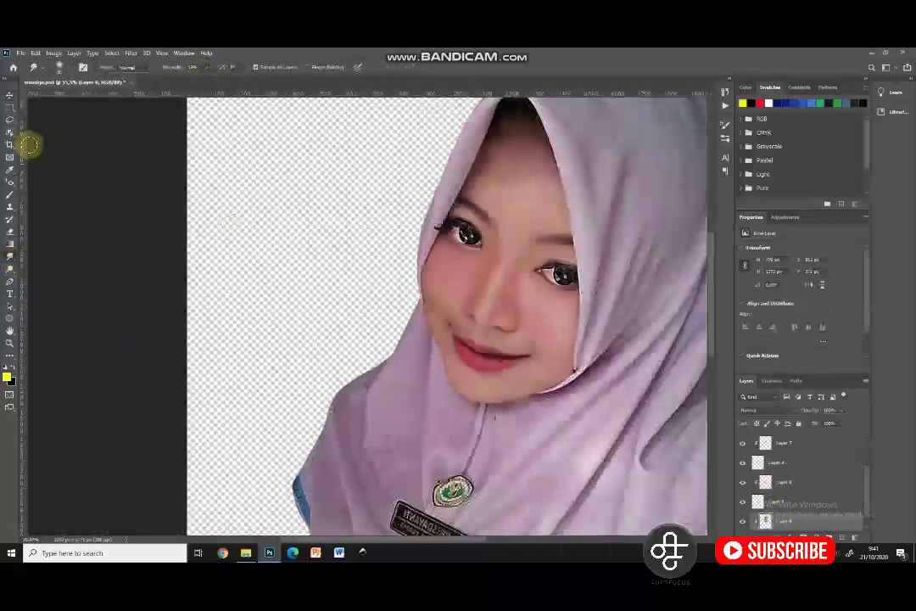
Step: Check which layer holds the eye on the picture's left by hiding and showing it
click(9, 95)
click(212, 255)
scroll(394, 250, up, 5)
click(394, 249)
scroll(395, 253, up, 2)
click(309, 225)
click(741, 443)
click(741, 442)
scroll(310, 230, up, 1)
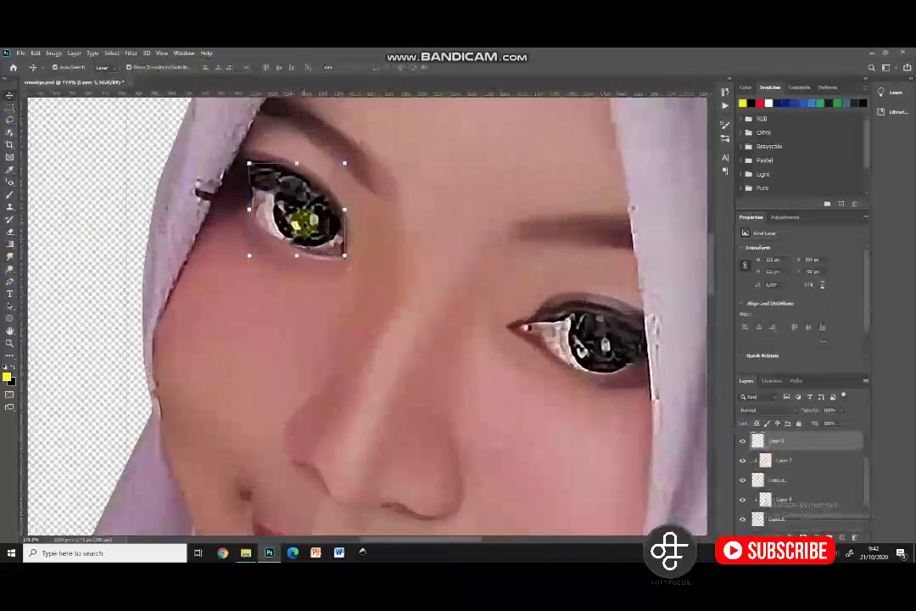
Step: Trace the iris of the eye on the picture's right with the Pen tool and copy it to its own layer
click(598, 337)
click(10, 281)
drag(603, 334, 497, 323)
scroll(495, 321, up, 2)
click(451, 293)
alt+click(458, 365)
drag(545, 355, 595, 318)
key(ctrl+Return)
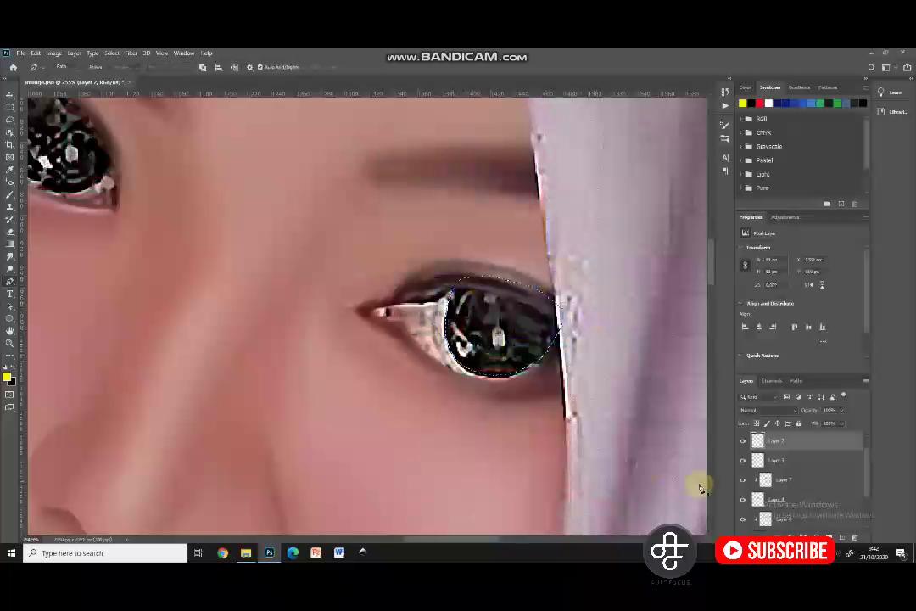
key(ctrl+j)
Step: Outline the iris of the eye on the picture's left with the Pen tool and copy it to a separate layer
key(v)
scroll(475, 339, down, 3)
scroll(144, 229, up, 4)
click(229, 221)
click(9, 281)
scroll(159, 222, up, 3)
click(189, 205)
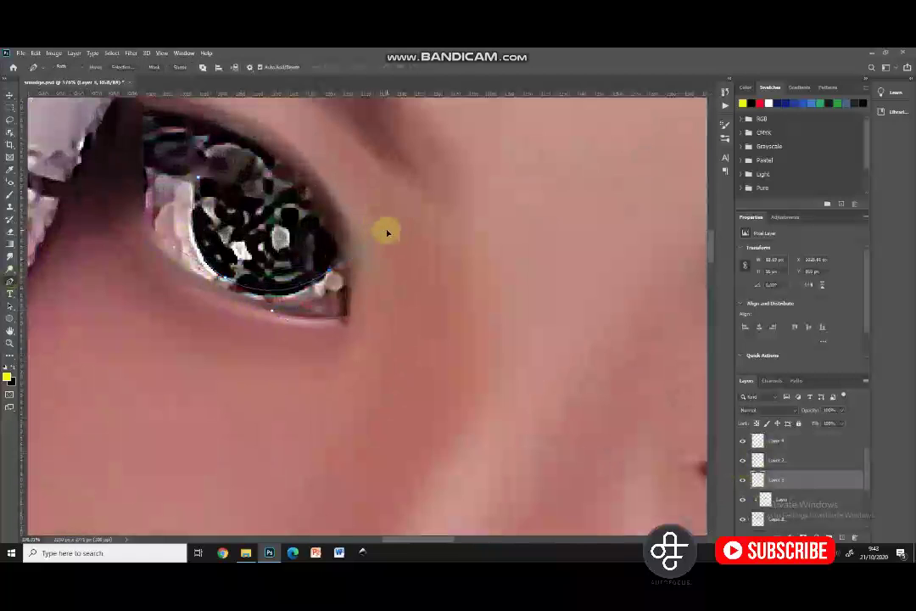
right_click(237, 217)
click(260, 255)
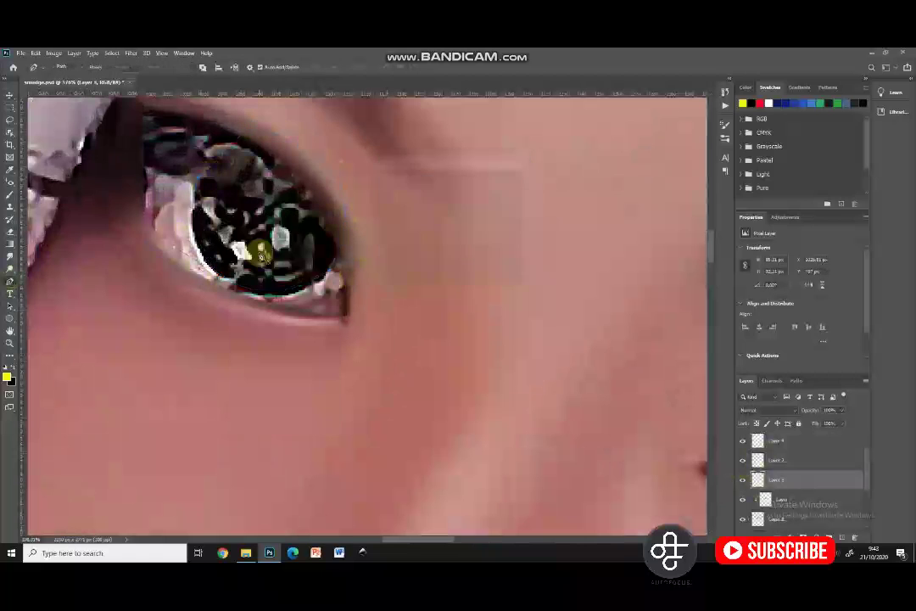
key(Return)
key(ctrl+j)
Step: Desaturate the layer holding the whites of the eyes
key(v)
scroll(259, 255, down, 4)
scroll(206, 249, up, 1)
click(244, 273)
click(54, 53)
mouse_move(68, 78)
click(166, 262)
click(100, 367)
Step: Add a new layer clipped to the layer with the whites of the eyes
click(797, 500)
click(842, 538)
alt+click(836, 509)
Step: Adjust the smudge strength and smooth the white of the eye on the picture's right
click(9, 256)
click(208, 67)
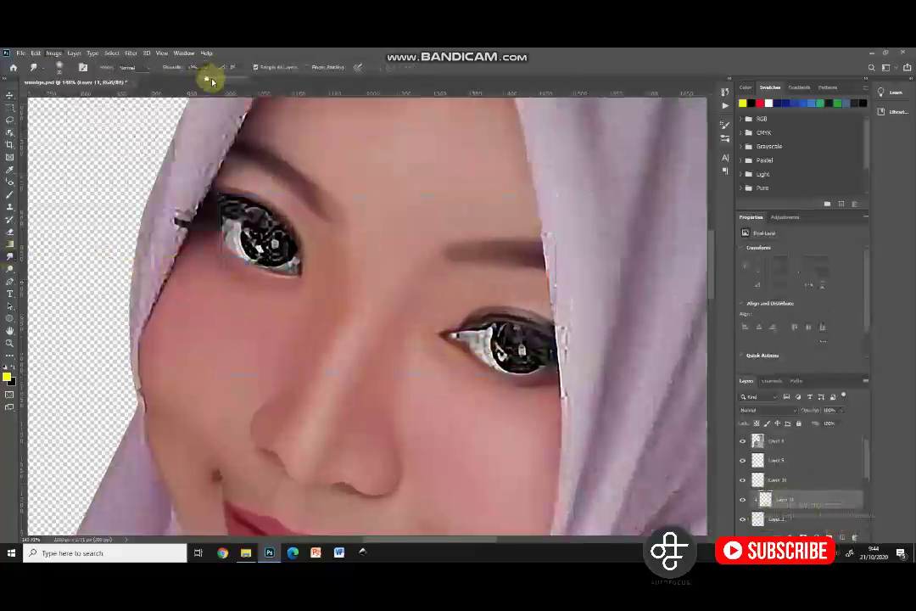
scroll(480, 339, up, 3)
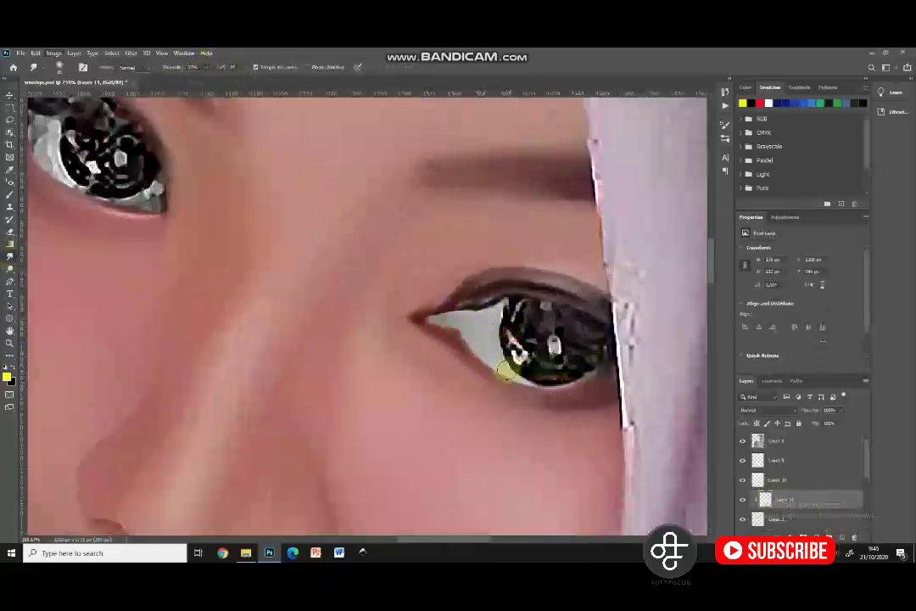
Step: Smudge the white and the dark upper part of the eye on the picture's left
scroll(501, 360, down, 5)
scroll(262, 233, up, 6)
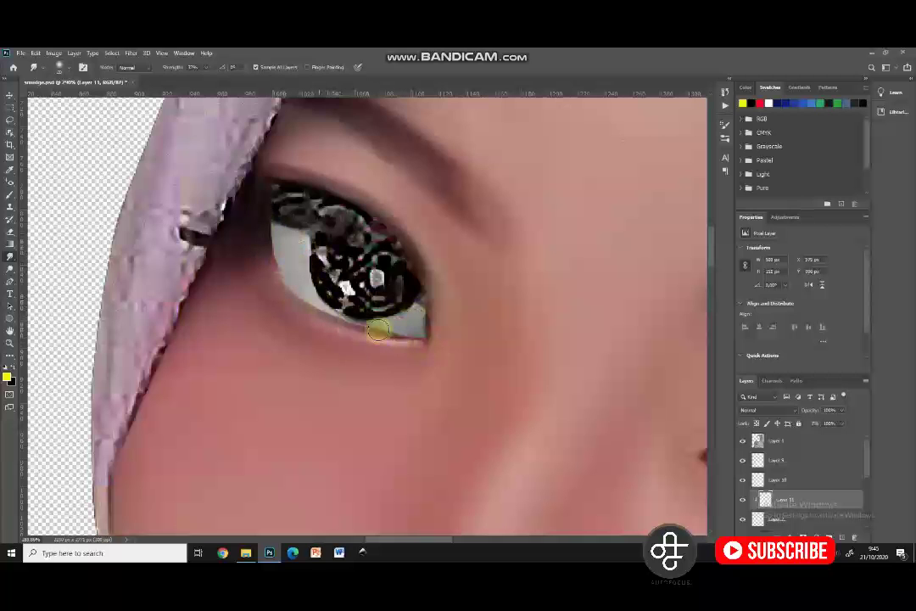
scroll(387, 317, down, 4)
scroll(354, 248, up, 4)
drag(354, 248, 296, 236)
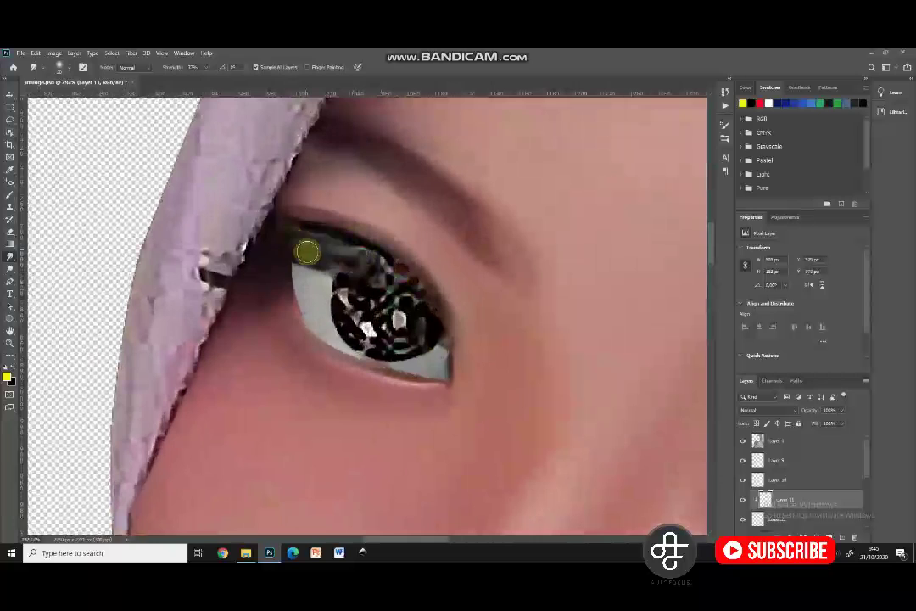
Step: Add another clipped layer above the eye smudging and set its blend mode to Soft Light
scroll(415, 341, down, 7)
click(10, 95)
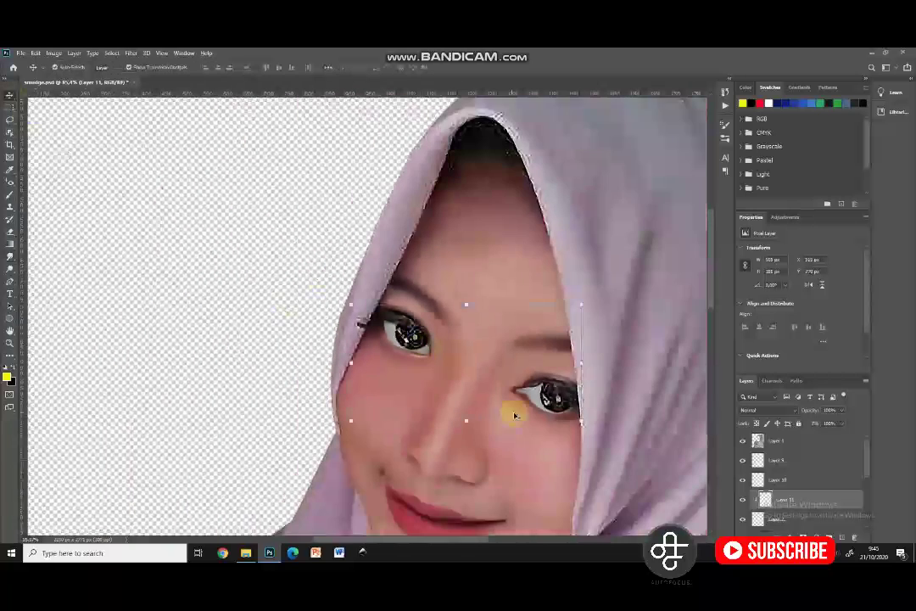
scroll(481, 409, up, 3)
click(842, 537)
alt+click(799, 509)
click(768, 410)
click(752, 420)
Step: Brighten the whites of both eyes with a small brush in a near-white colour on the Soft Light layer
click(7, 377)
click(641, 348)
click(855, 342)
click(9, 194)
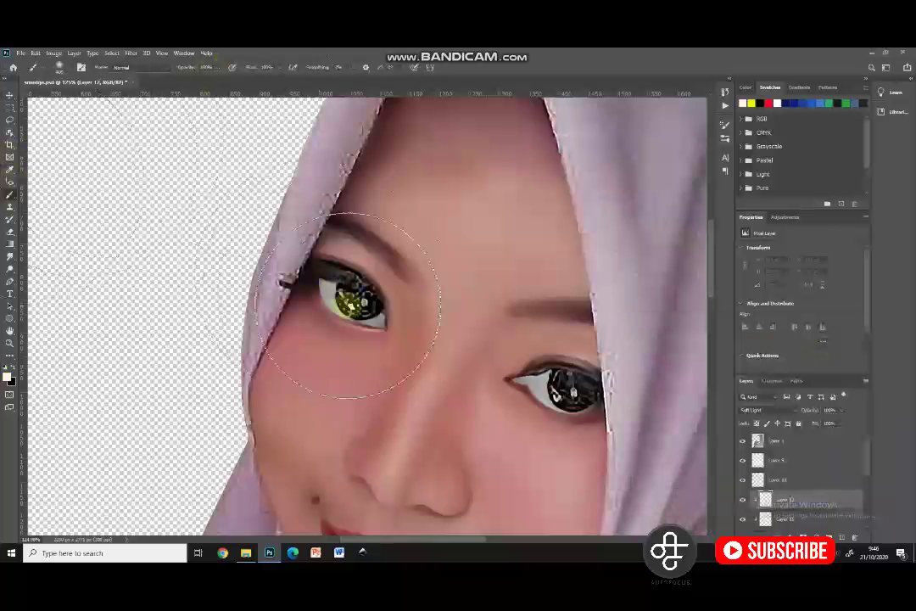
key(bracketleft)
key(bracketleft)
key(bracketleft)
key(bracketleft)
key(bracketleft)
key(bracketleft)
key(bracketleft)
key(bracketleft)
key(bracketleft)
key(bracketleft)
key(bracketleft)
key(bracketleft)
scroll(533, 395, up, 5)
drag(173, 213, 244, 253)
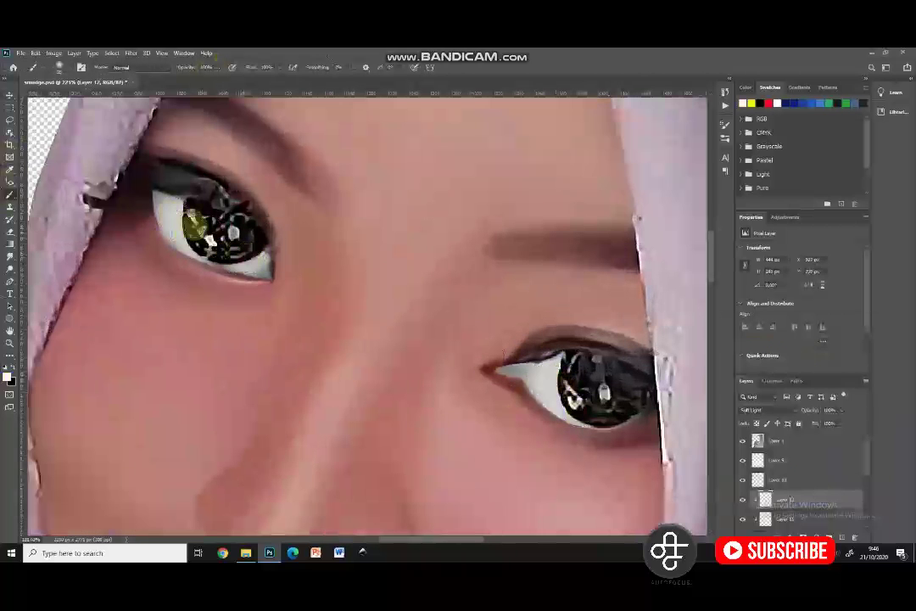
scroll(498, 383, down, 5)
key(v)
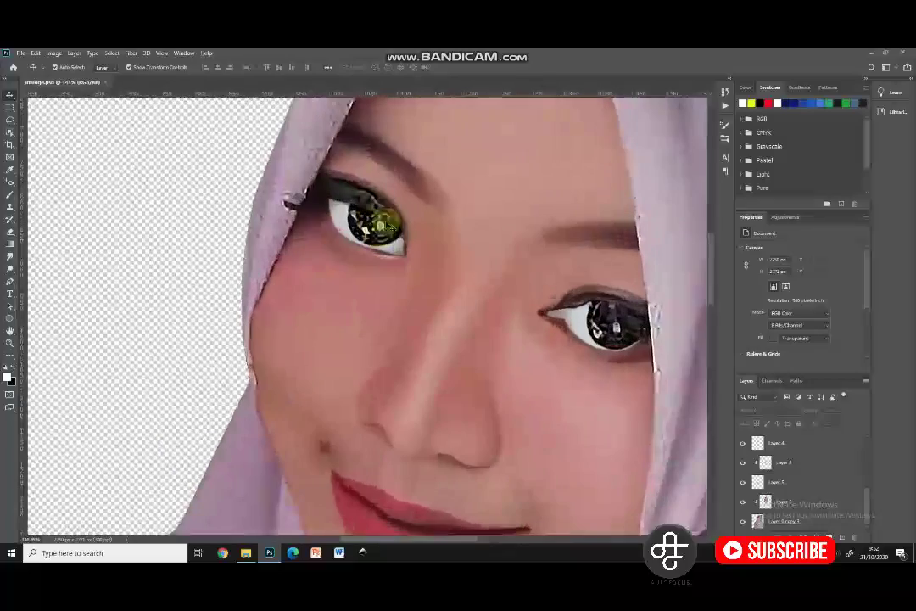
Step: Place the "pupil png eye" image from File Explorer into the portrait and scale it down over the eye on the picture's right
key(ctrl+j)
drag(375, 219, 625, 325)
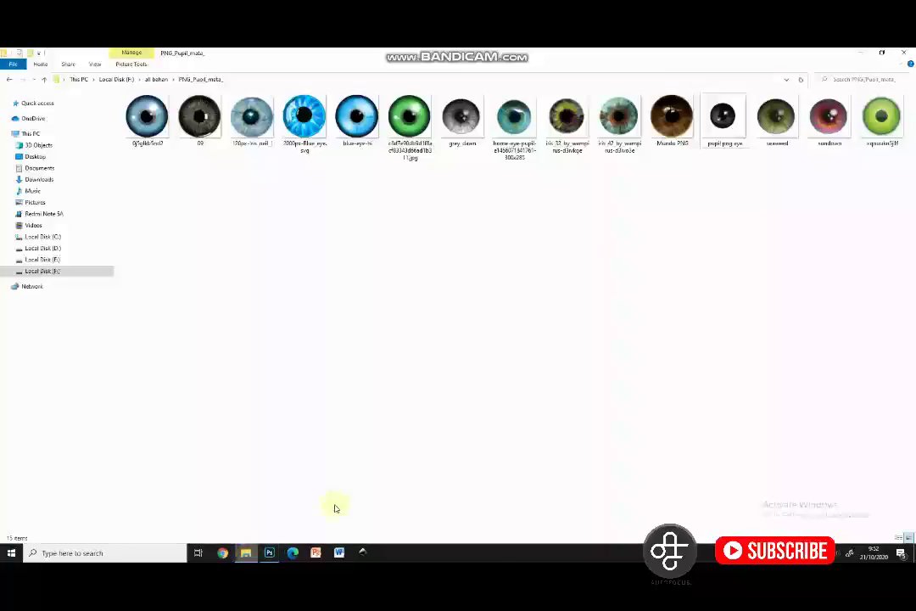
drag(725, 123, 293, 198)
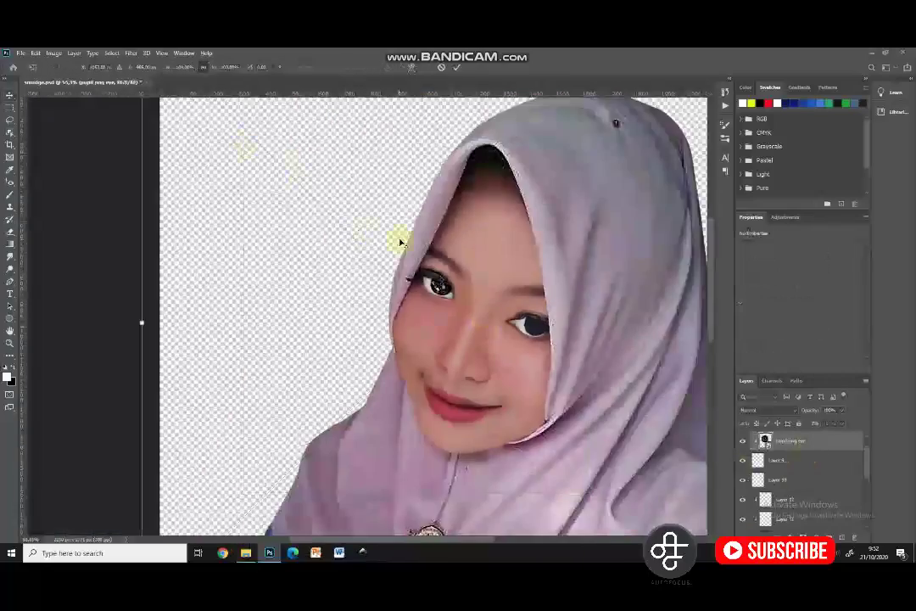
scroll(400, 243, down, 4)
drag(520, 104, 272, 372)
key(Return)
scroll(391, 263, up, 6)
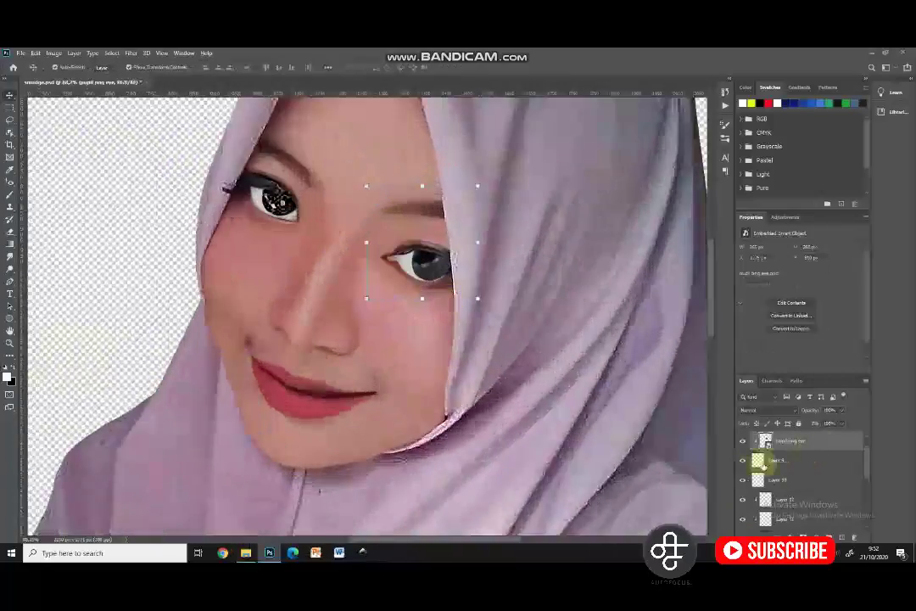
Step: Rasterize the placed pupil and scale it down to fit the iris of the eye on the picture's right
right_click(806, 443)
click(739, 338)
scroll(449, 201, up, 2)
drag(489, 181, 440, 229)
drag(423, 270, 437, 297)
key(Return)
scroll(435, 270, up, 4)
click(473, 250)
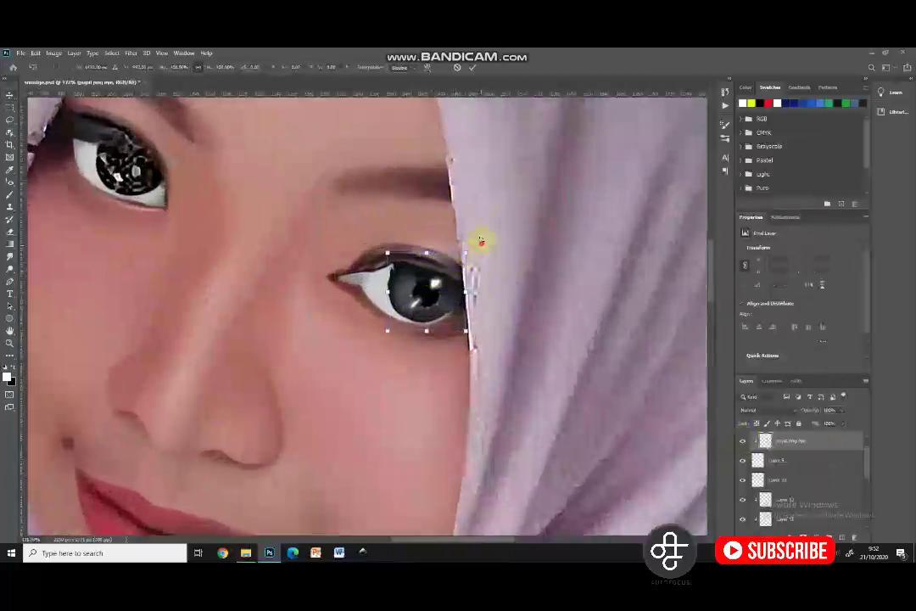
key(Return)
Step: Fine-tune the pupil's size and position inside the eye on the picture's right
scroll(436, 319, up, 3)
drag(475, 230, 465, 239)
drag(435, 284, 431, 284)
drag(464, 238, 467, 235)
key(Return)
Step: Duplicate the pupil onto the eye on the picture's left
scroll(627, 314, down, 6)
click(777, 482)
click(790, 441)
scroll(543, 307, up, 3)
alt+drag(562, 308, 338, 215)
Step: Move the pupil copy directly above the iris layer of the eye on the picture's left and clip it to that layer
drag(792, 441, 792, 490)
right_click(791, 481)
click(808, 257)
right_click(819, 477)
click(810, 256)
Step: Scale and position the pupil copy to fit the iris of the eye on the picture's left
scroll(287, 211, up, 6)
mouse_move(378, 225)
mouse_down()
mouse_move(432, 229)
mouse_move(381, 224)
mouse_up()
drag(456, 164, 429, 187)
key(Return)
scroll(410, 219, down, 6)
click(274, 239)
scroll(432, 213, up, 6)
click(384, 226)
key(Return)
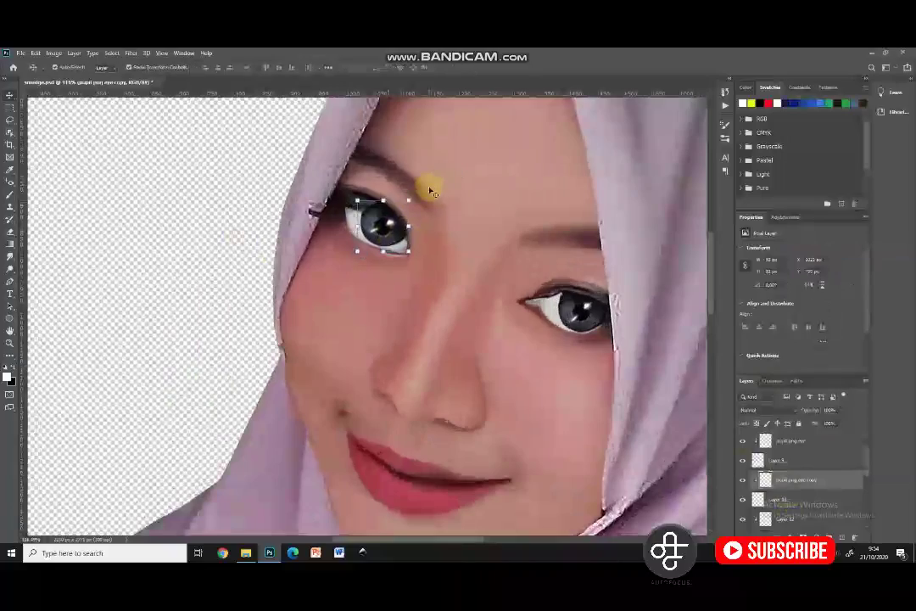
Step: Outline the black name tag on the portrait's Layer 1 with the Pen tool and copy it to its own layer
scroll(349, 290, down, 6)
click(247, 287)
scroll(365, 278, up, 6)
scroll(340, 306, down, 5)
scroll(339, 305, down, 5)
click(538, 436)
scroll(535, 434, down, 2)
key(p)
scroll(307, 427, up, 10)
click(263, 295)
click(561, 453)
scroll(577, 454, down, 2)
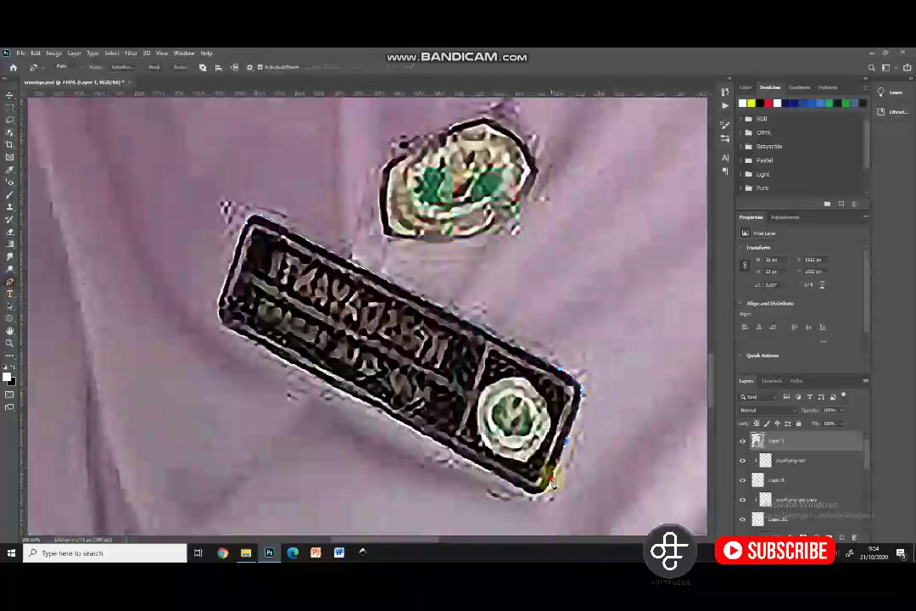
click(248, 225)
key(ctrl+Return)
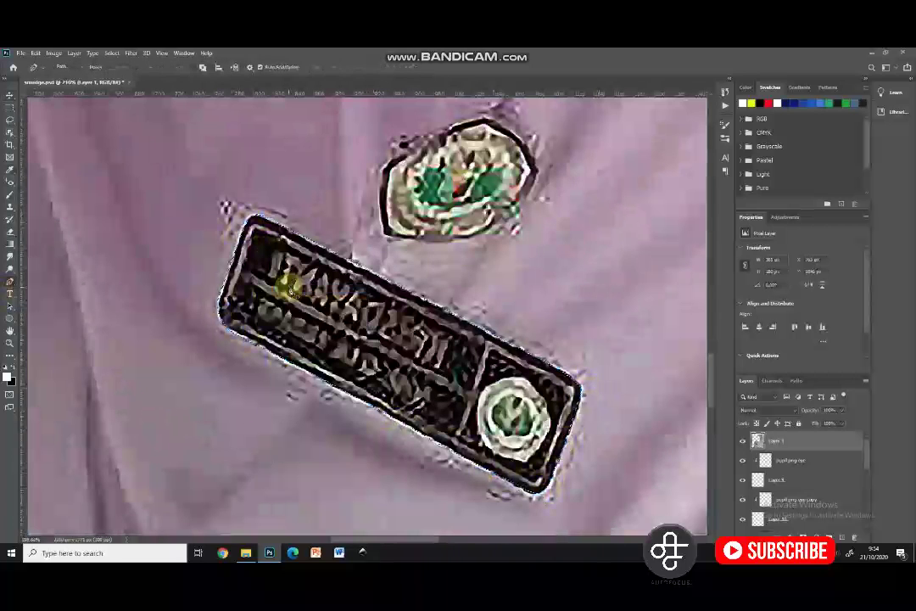
key(ctrl+j)
Step: Outline the green-and-gold brooch on Layer 1 with the Pen tool and copy it to its own layer
key(v)
click(771, 461)
key(p)
scroll(485, 213, up, 4)
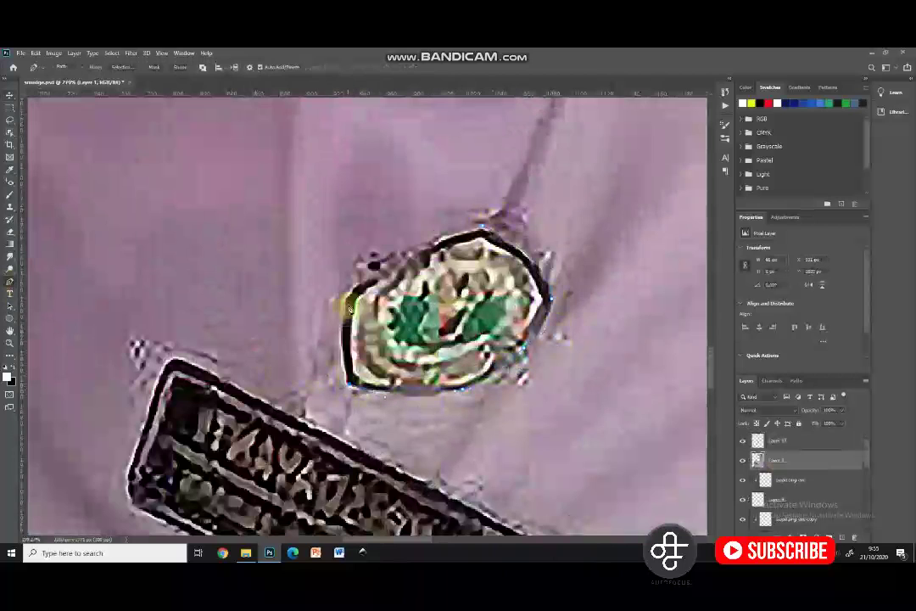
click(479, 232)
key(ctrl+Return)
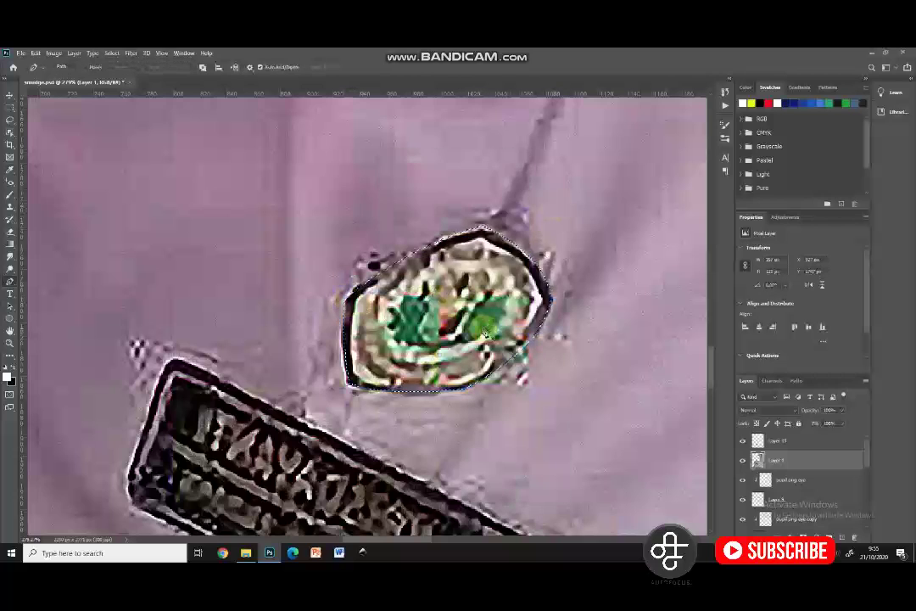
key(ctrl+j)
Step: Outline the small dark pin on the headscarf's crown and copy it from Layer 1 to its own layer
key(v)
scroll(483, 322, down, 8)
scroll(506, 209, up, 8)
key(p)
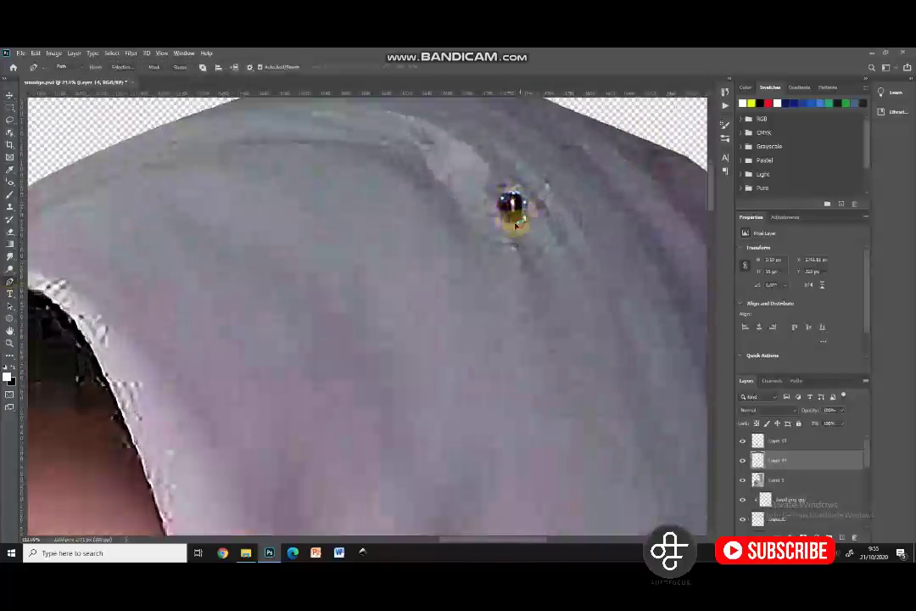
click(786, 481)
key(ctrl+Return)
key(ctrl+j)
key(v)
Step: Add a new layer clipped to Layer 1 and smooth the headscarf's crown on it with the Smudge tool
scroll(512, 208, down, 8)
click(532, 384)
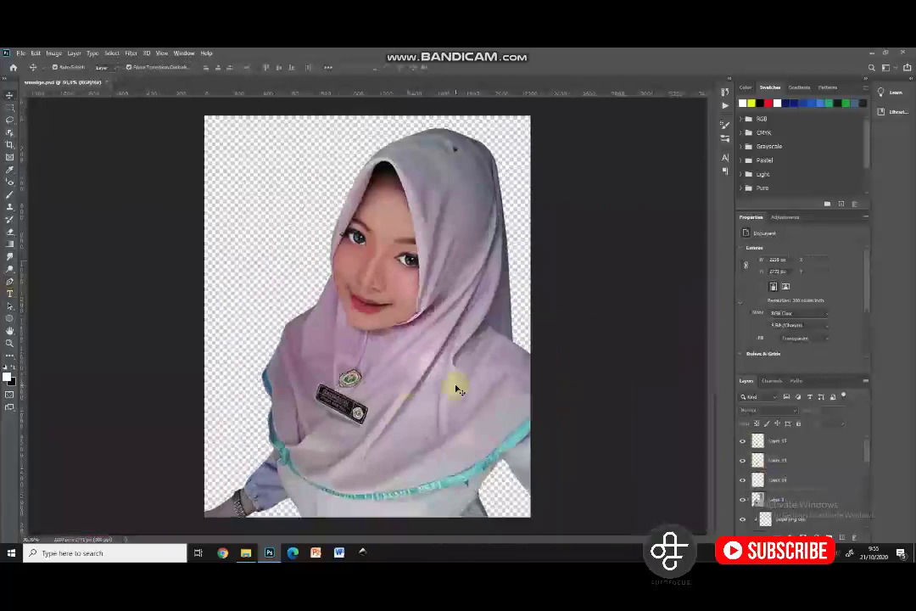
scroll(436, 205, up, 5)
click(812, 443)
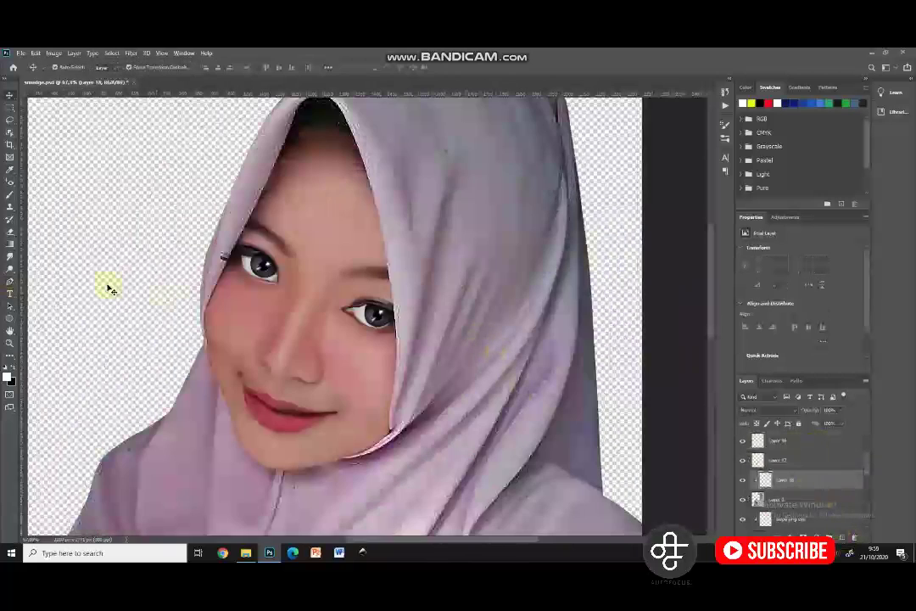
scroll(518, 297, up, 2)
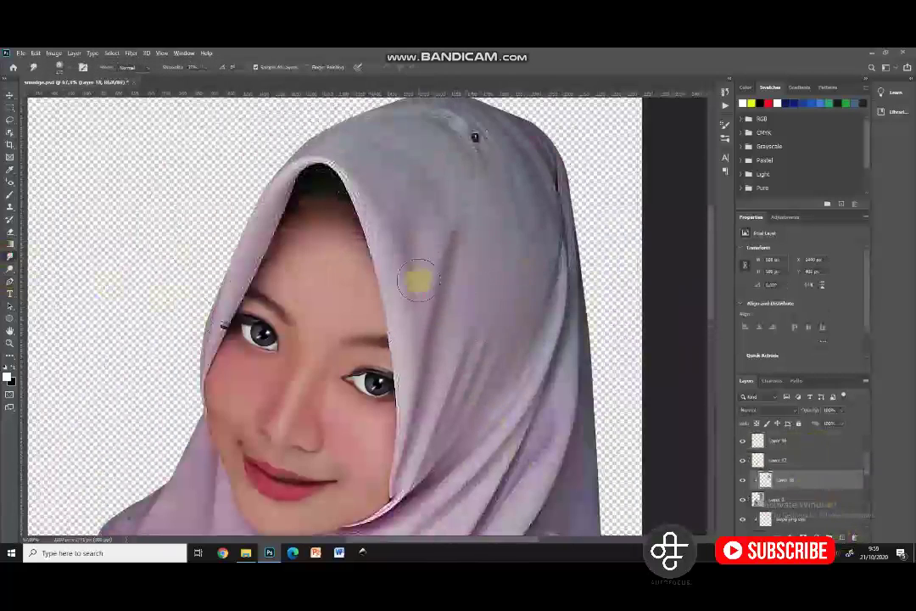
scroll(475, 254, up, 3)
scroll(497, 395, up, 4)
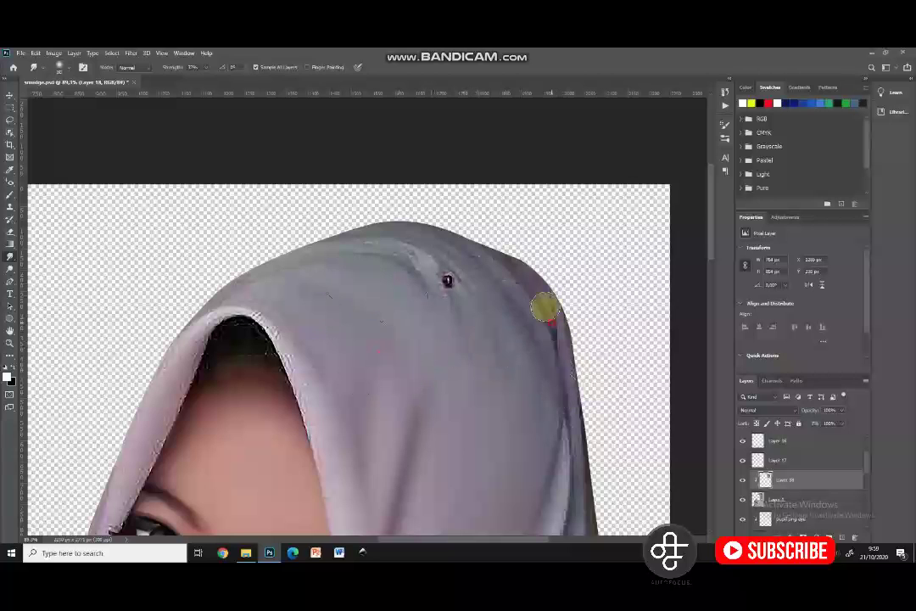
scroll(458, 297, up, 5)
drag(246, 269, 402, 261)
mouse_move(372, 491)
mouse_down()
mouse_move(423, 370)
mouse_move(532, 422)
mouse_move(543, 438)
mouse_up()
drag(327, 309, 300, 344)
drag(280, 463, 454, 183)
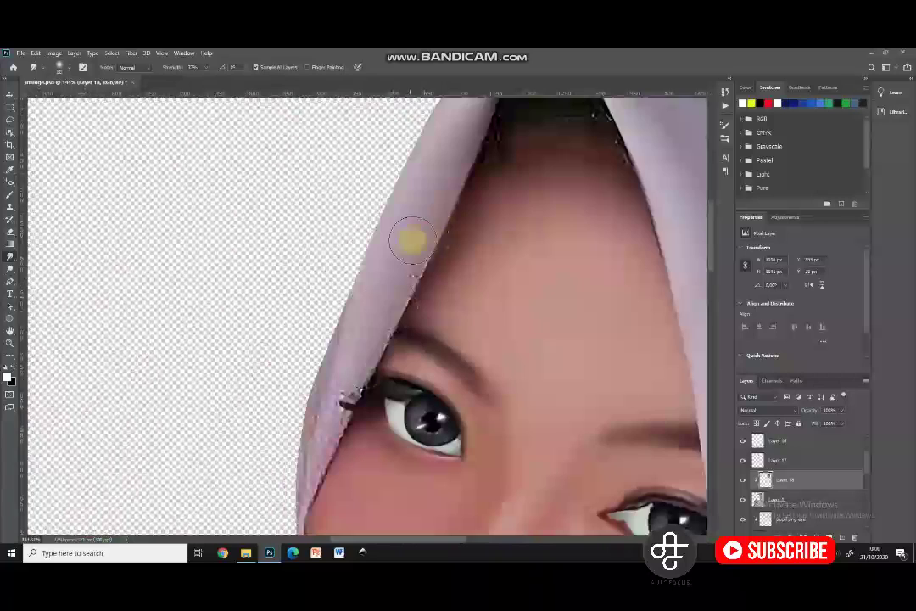
Step: Smudge the headscarf's edge on the picture's left, from the forehead down past the eye to the cheek
drag(389, 305, 358, 339)
drag(331, 424, 420, 297)
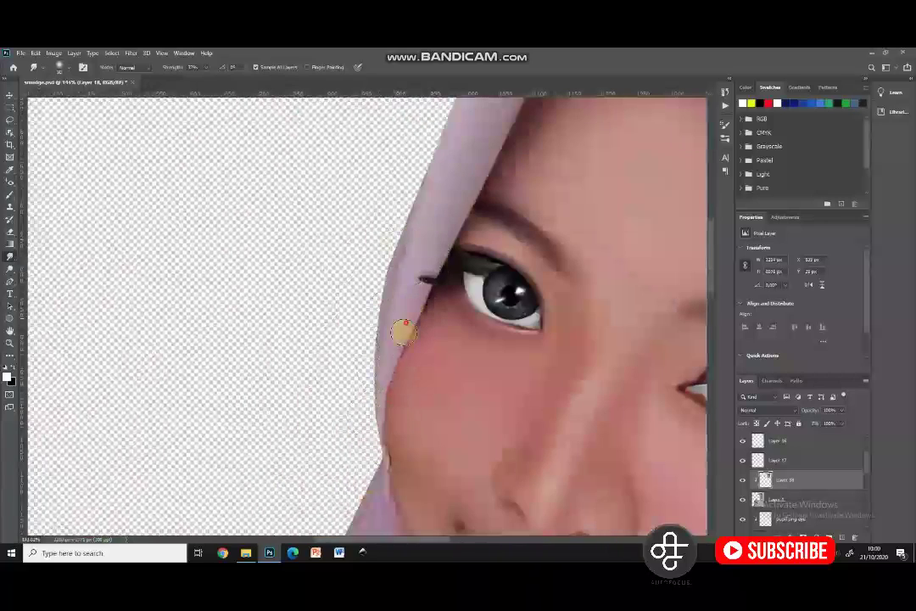
scroll(448, 291, up, 5)
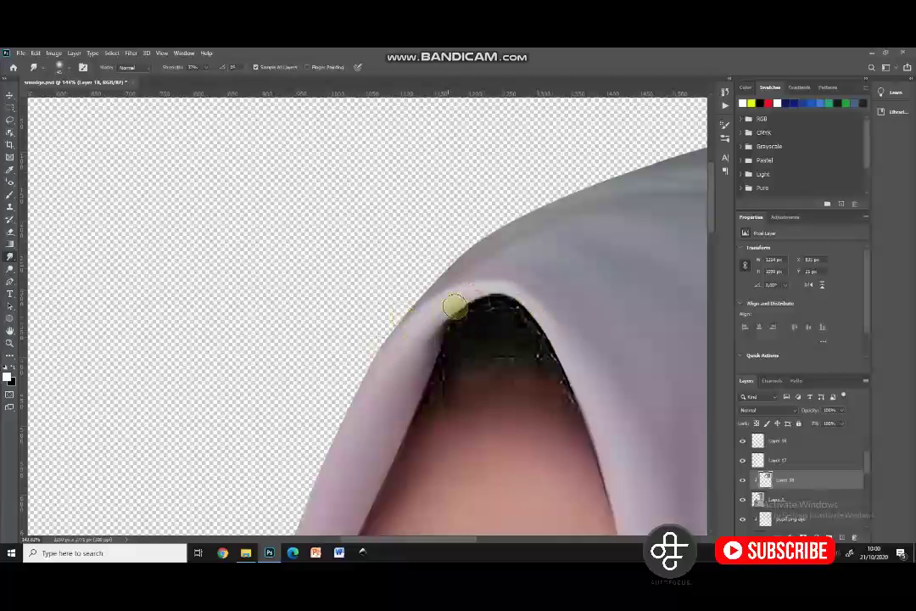
Step: Enlarge the Smudge brush and smooth the headscarf's broad folds beside the forehead and the eye on the picture's right
scroll(446, 260, down, 4)
key(])
key(])
key(])
key(])
key(])
key(])
mouse_move(596, 459)
mouse_down()
mouse_move(356, 258)
mouse_move(452, 153)
mouse_up()
mouse_move(472, 314)
mouse_down()
mouse_move(460, 451)
mouse_move(498, 417)
mouse_up()
drag(593, 280, 498, 366)
drag(409, 144, 405, 260)
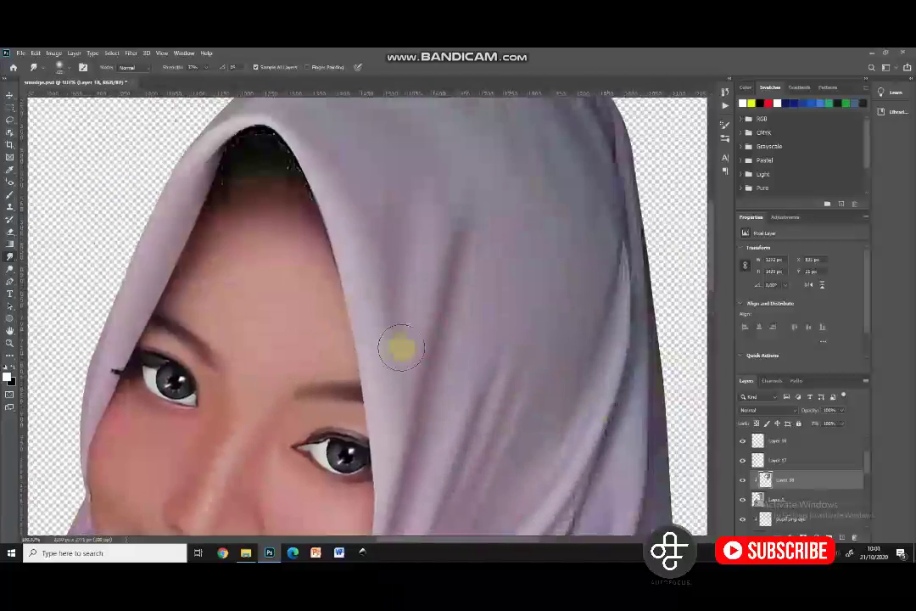
Step: Shrink the Smudge brush and smooth the narrow headscarf folds on the picture's right, down to the shoulder
drag(635, 273, 523, 341)
key([)
key([)
key([)
drag(535, 484, 575, 213)
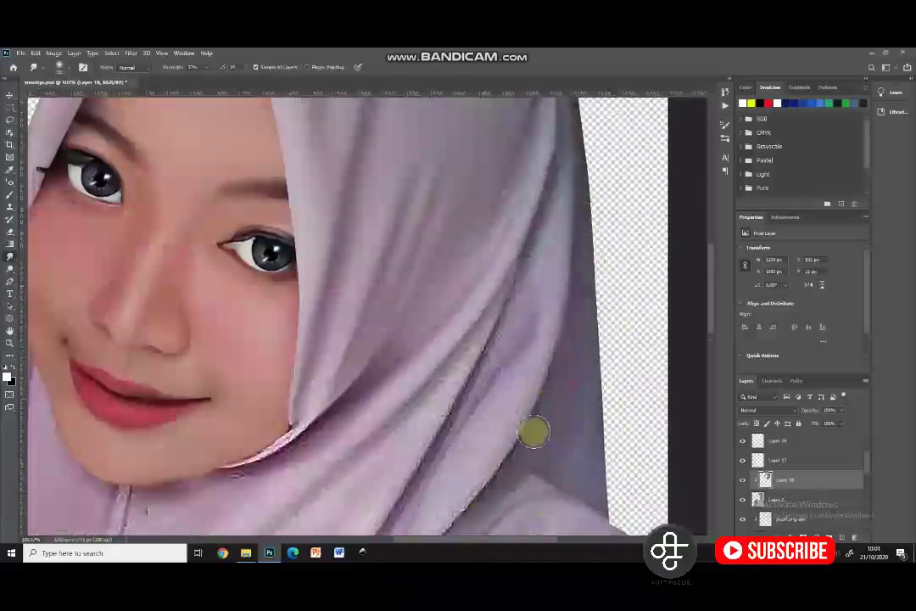
drag(484, 509, 538, 429)
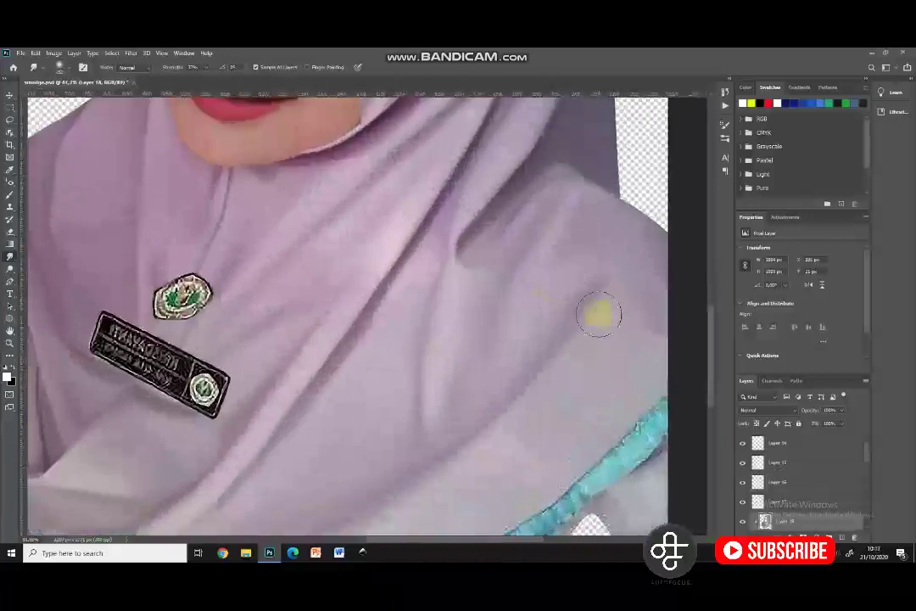
Step: Smooth the lower headscarf and the white blouse around the teal trim with the Smudge tool
scroll(599, 313, down, 3)
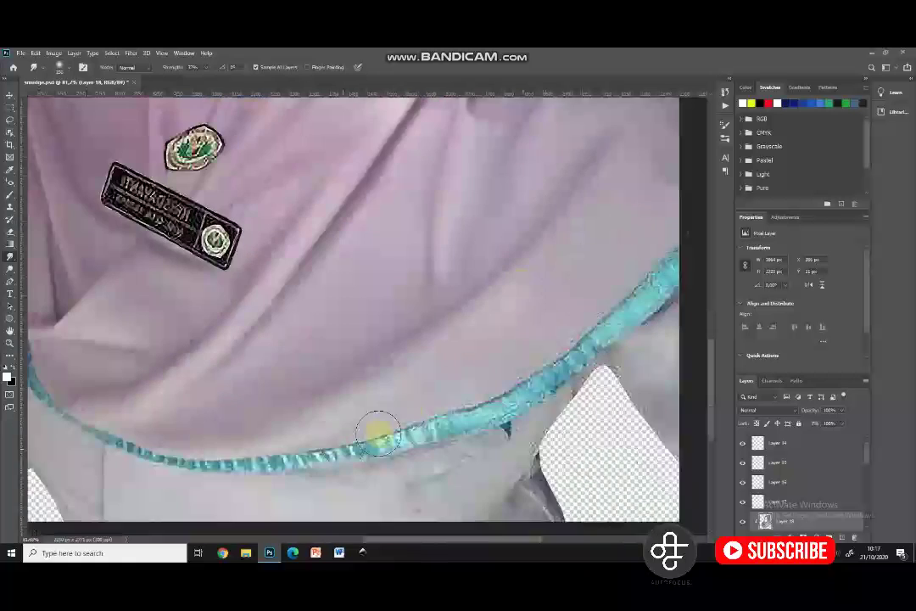
scroll(338, 436, up, 2)
scroll(560, 297, down, 4)
scroll(327, 435, down, 2)
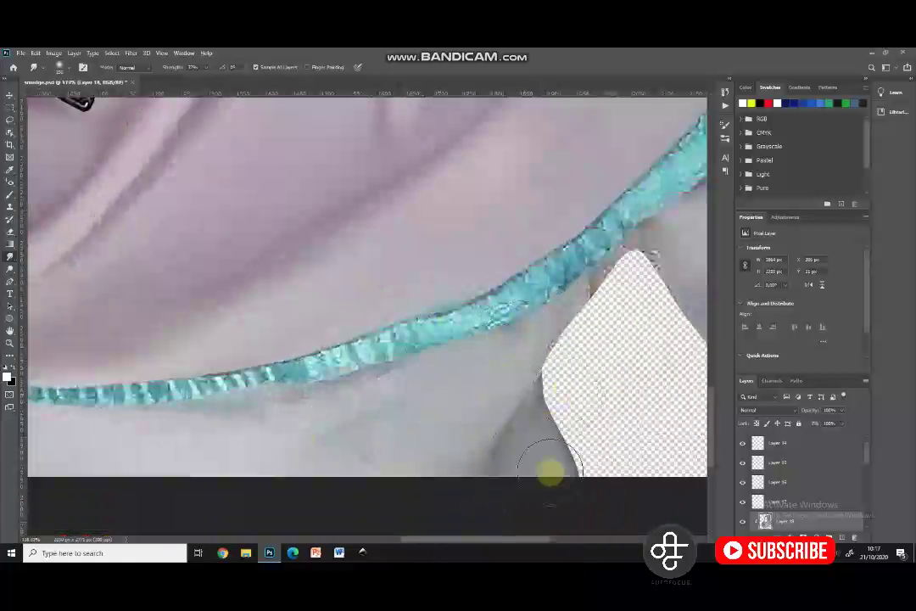
scroll(518, 376, up, 2)
key(p)
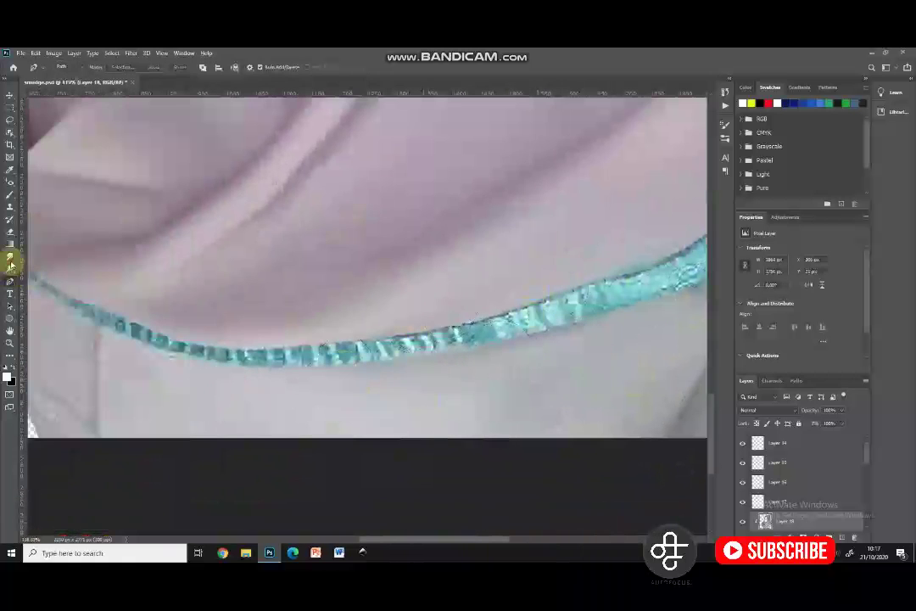
click(10, 257)
scroll(541, 341, left, 4)
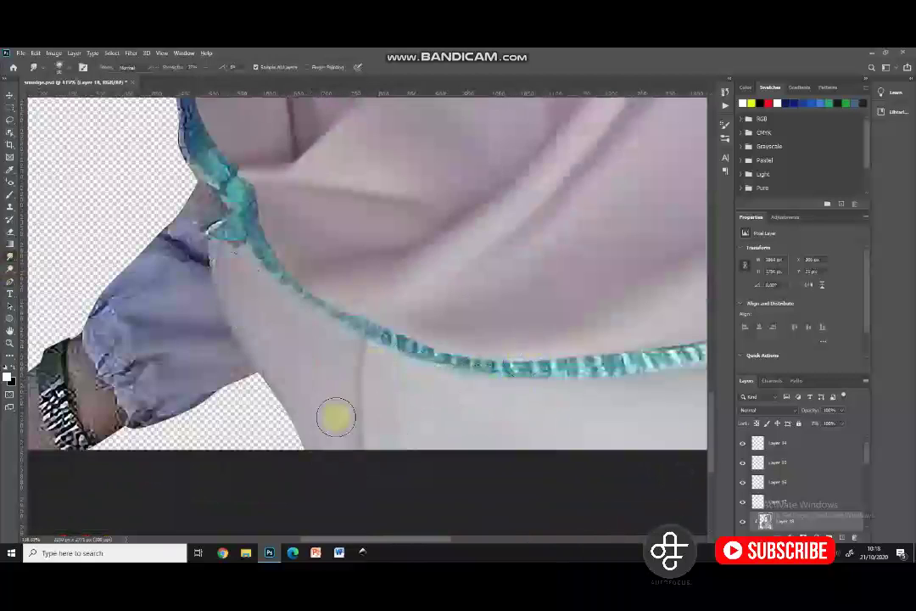
scroll(321, 442, up, 3)
scroll(303, 368, down, 8)
Step: Add a new layer clipped to the teal trim's layer and smudge the trim along the headscarf's lower hem
click(10, 96)
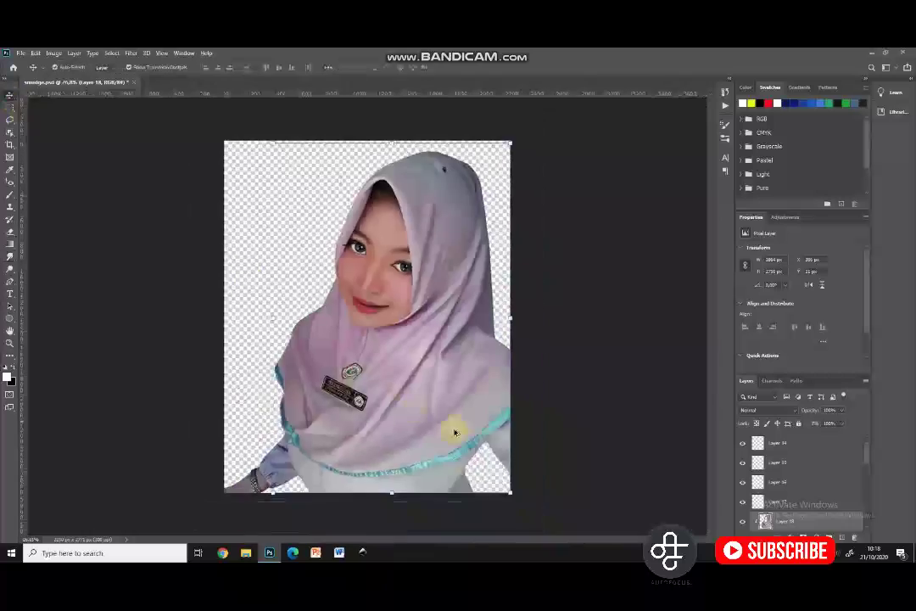
scroll(471, 411, up, 8)
click(543, 428)
click(841, 537)
alt+click(824, 494)
click(10, 257)
drag(563, 422, 596, 373)
drag(557, 392, 627, 273)
drag(463, 416, 405, 439)
mouse_move(405, 444)
mouse_down()
mouse_move(530, 355)
mouse_move(272, 395)
mouse_up()
drag(432, 383, 253, 402)
drag(252, 405, 453, 397)
Step: Smudge the trim's knot and the blue-teal edge above it on the picture's left
scroll(263, 301, up, 4)
mouse_move(268, 302)
mouse_down()
mouse_move(503, 476)
mouse_move(605, 516)
mouse_up()
drag(497, 474, 523, 462)
scroll(523, 462, down, 1)
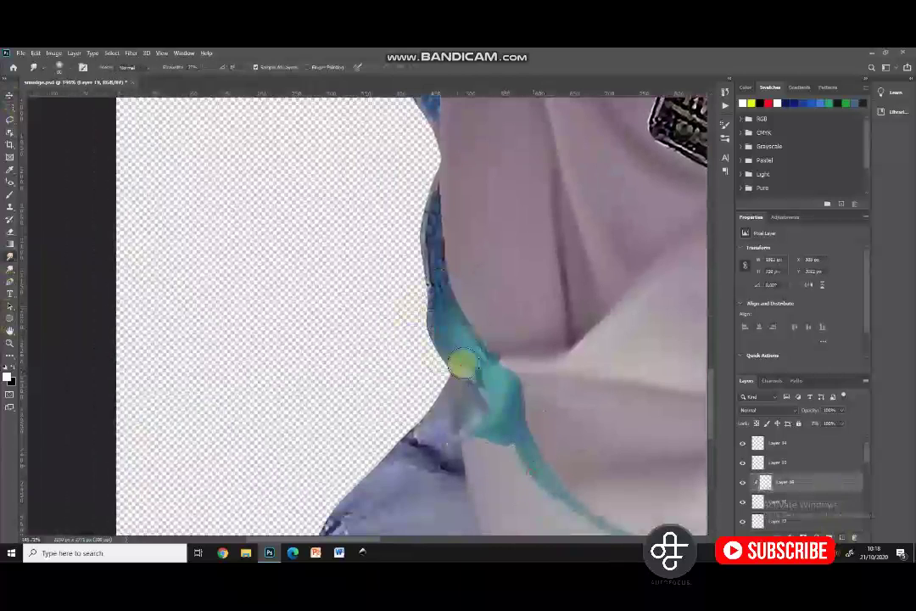
mouse_move(447, 312)
mouse_down()
mouse_move(429, 230)
mouse_move(444, 227)
mouse_move(416, 498)
mouse_up()
mouse_move(380, 299)
mouse_down()
mouse_move(409, 409)
mouse_move(393, 272)
mouse_up()
Step: Return to the headscarf's smudge layer and smooth the white blouse beside the trim's knot
scroll(363, 278, down, 7)
click(10, 95)
click(428, 298)
scroll(428, 298, down, 4)
click(10, 256)
scroll(321, 368, up, 12)
drag(364, 399, 364, 364)
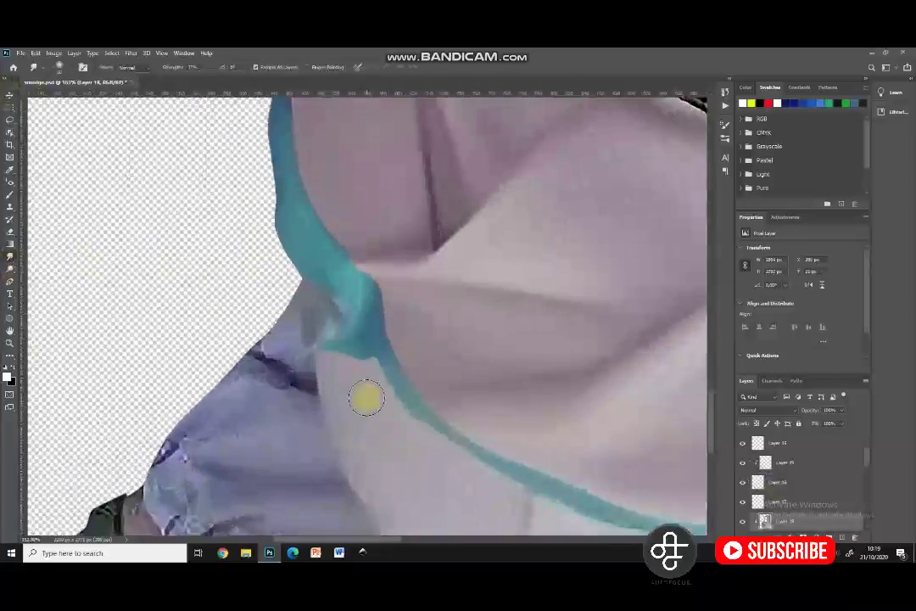
drag(352, 256, 366, 381)
Step: Outline the blue sleeve and forearm on the picture's left with the Pen tool and turn the path into a selection
scroll(367, 381, down, 12)
click(10, 96)
scroll(231, 331, up, 7)
click(310, 434)
click(10, 281)
scroll(358, 338, up, 5)
click(331, 291)
drag(341, 324, 342, 341)
drag(367, 378, 353, 284)
click(390, 428)
click(211, 432)
click(438, 199)
right_click(429, 243)
click(462, 282)
key(Return)
Step: Delete the selected sleeve and forearm from both the headscarf's smudge layer and Layer 1, and clear the selection
scroll(778, 475, down, 5)
scroll(778, 475, down, 5)
click(779, 521)
key(Delete)
scroll(782, 486, up, 5)
click(782, 484)
key(Delete)
key(ctrl+d)
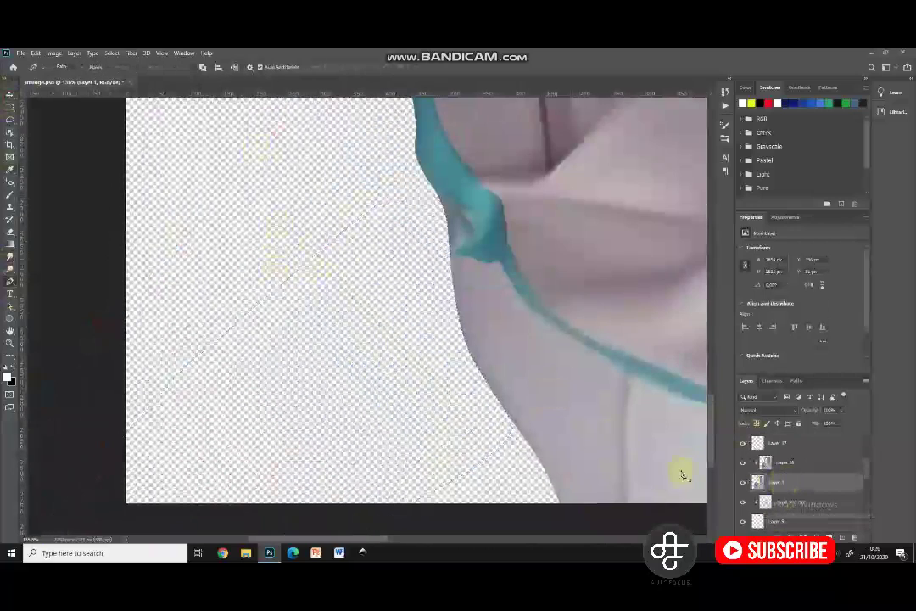
Step: Smooth the blouse's newly cut edge on the picture's left with the Smudge tool on Layer 18
scroll(400, 370, down, 10)
scroll(306, 436, up, 8)
click(782, 463)
click(10, 256)
scroll(333, 420, up, 2)
drag(329, 327, 392, 451)
scroll(393, 415, down, 10)
Step: Set the foreground colour to a muted light lilac and merge Layer 18 with Layer 1
click(10, 96)
scroll(381, 331, up, 4)
scroll(435, 385, down, 3)
click(784, 462)
click(7, 377)
click(855, 341)
ctrl+click(799, 483)
key(ctrl+e)
Step: Add a layer clipped to the merged portrait, set its blend mode to Color and paint the headscarf lilac
click(842, 537)
alt+click(830, 471)
click(10, 194)
click(768, 409)
click(751, 495)
mouse_move(499, 365)
mouse_down()
mouse_move(444, 178)
mouse_move(322, 311)
mouse_move(391, 436)
mouse_move(376, 319)
mouse_up()
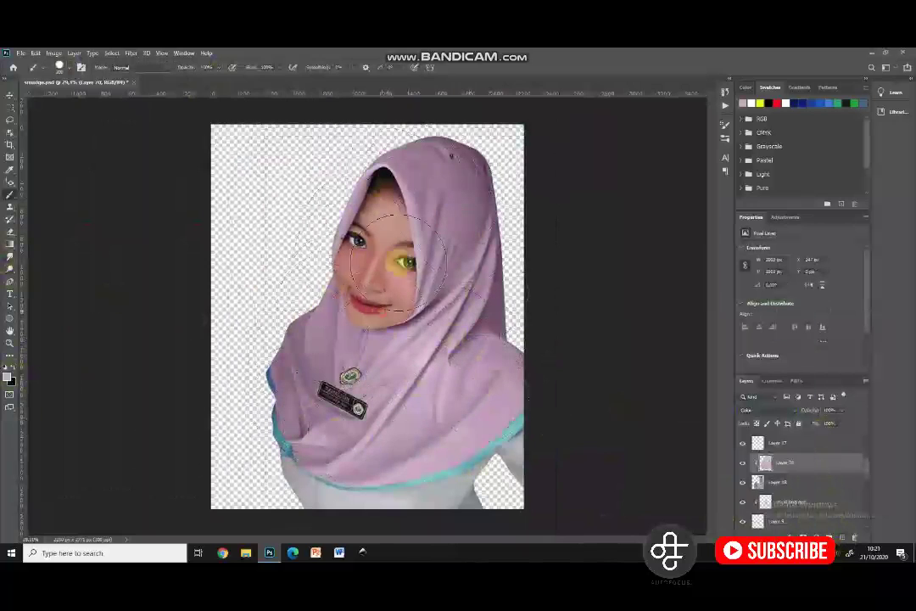
Step: Set the foreground colour to a pale pink and brush it over the area near the picture's right edge
click(6, 376)
click(652, 348)
click(855, 341)
scroll(483, 416, up, 4)
drag(537, 384, 548, 284)
Step: Add a layer directly above Layer 18, set it to Soft Light and paint the pale pink across the blouse
click(815, 484)
click(842, 537)
click(768, 410)
click(753, 423)
mouse_move(579, 407)
mouse_down()
mouse_move(501, 456)
mouse_move(323, 492)
mouse_move(186, 445)
mouse_move(166, 425)
mouse_up()
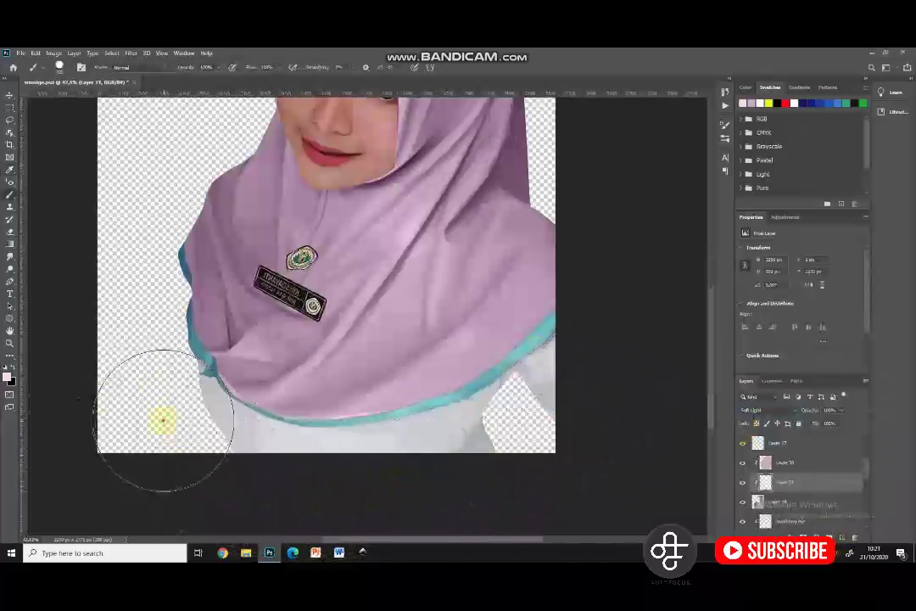
Step: Switch the lilac clothing layer to Normal mode, sample its lilac as the foreground colour, and restore the Color blend mode
click(787, 463)
click(11, 258)
scroll(235, 399, up, 5)
scroll(220, 350, up, 1)
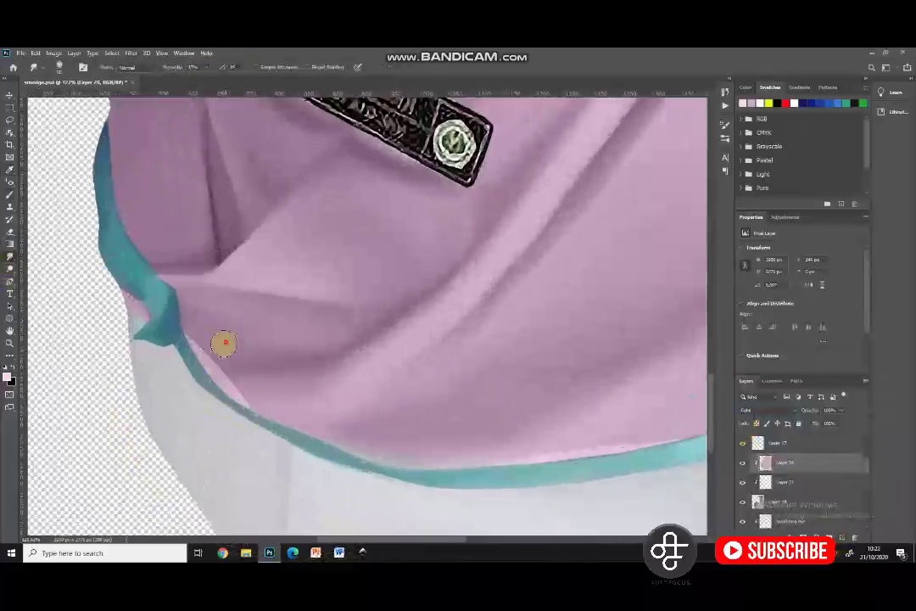
scroll(444, 386, down, 3)
click(7, 376)
click(322, 357)
click(855, 342)
click(767, 410)
click(755, 317)
click(7, 377)
click(340, 347)
click(855, 342)
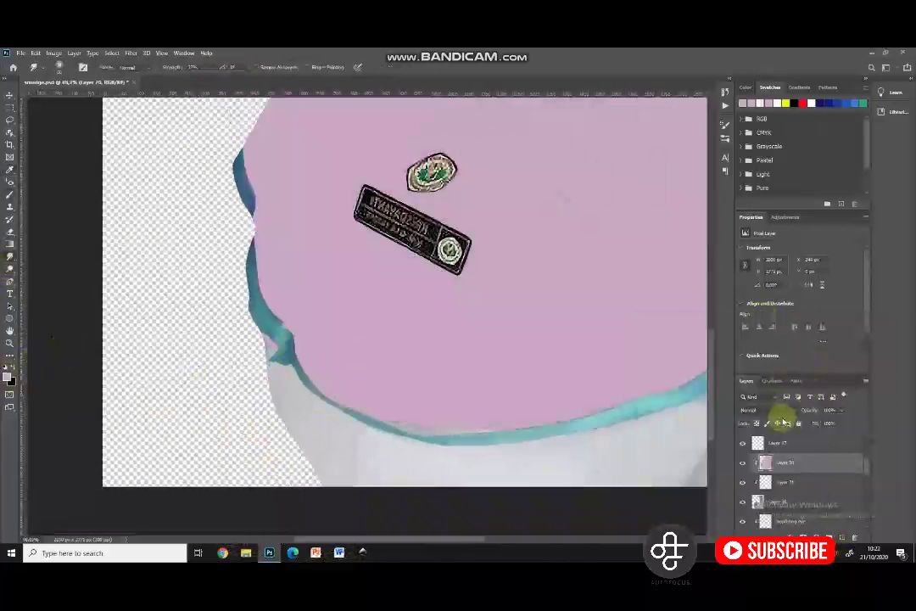
click(771, 410)
click(753, 532)
Step: Erase the pink overspill on Layer 21 along the headscarf's lower hem
click(785, 484)
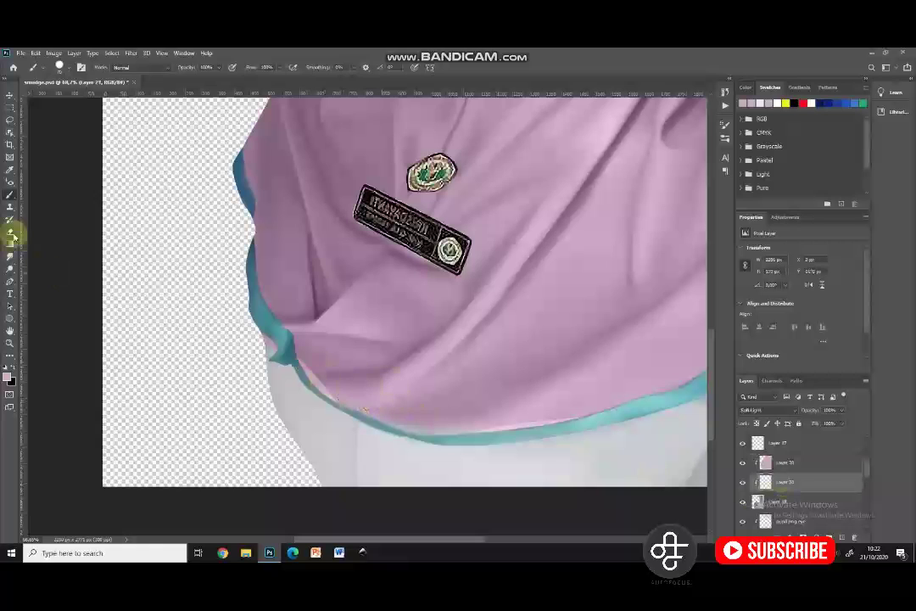
click(10, 231)
drag(523, 410, 566, 418)
Step: Paint the sampled lilac on Layer 20 along the headscarf's edge above the turquoise trim
click(785, 463)
click(10, 194)
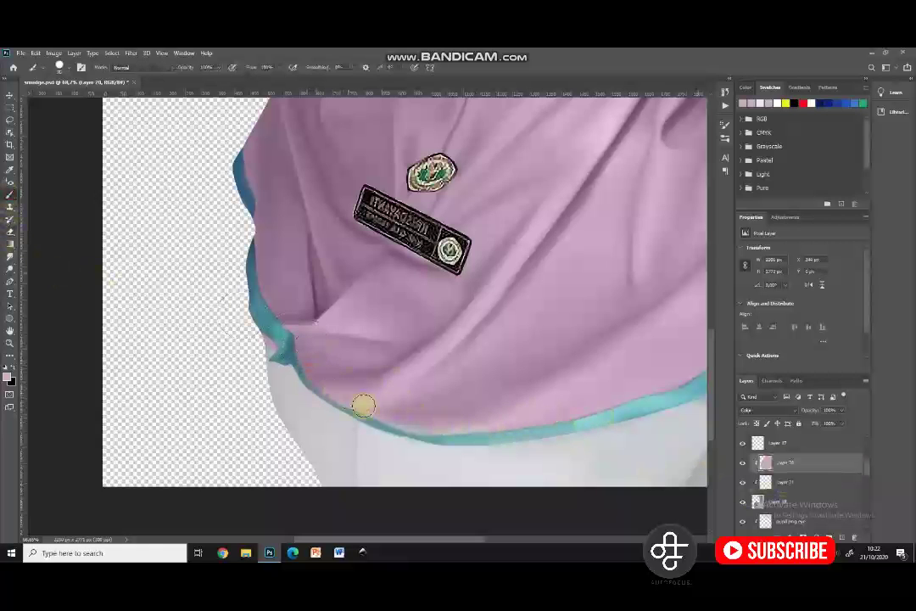
drag(702, 371, 505, 360)
scroll(505, 359, down, 5)
click(10, 96)
click(111, 206)
scroll(352, 379, up, 6)
scroll(352, 378, down, 2)
Step: Add a layer directly above Layer 20 and set its blend mode to Soft Light
click(786, 463)
click(842, 537)
click(768, 410)
click(755, 425)
Step: Brush soft lilac highlights over the headscarf folds with a reduced-opacity brush on the Soft Light layer
click(11, 194)
click(69, 68)
click(34, 163)
click(219, 67)
drag(220, 80, 218, 81)
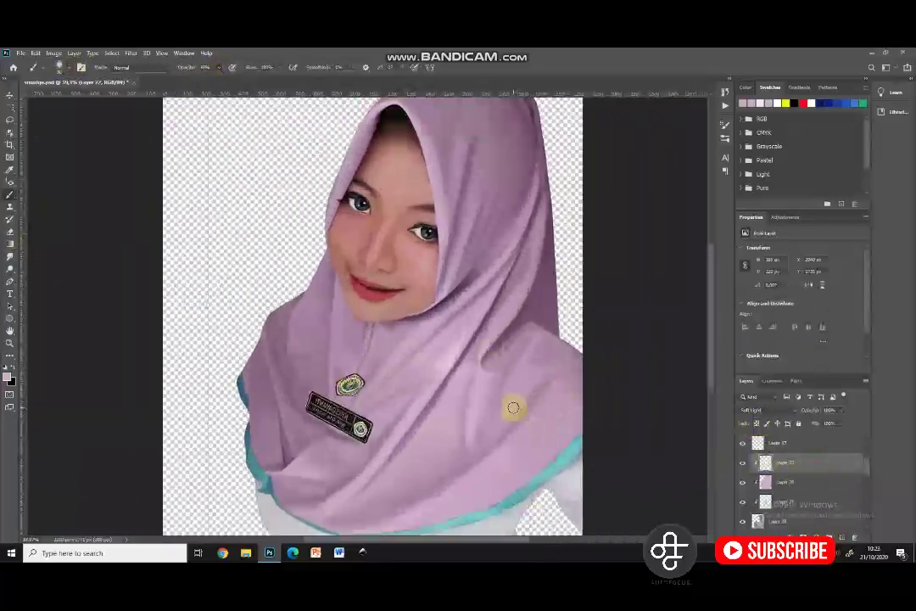
scroll(542, 377, down, 2)
drag(439, 462, 347, 461)
click(10, 96)
scroll(380, 382, down, 5)
click(587, 385)
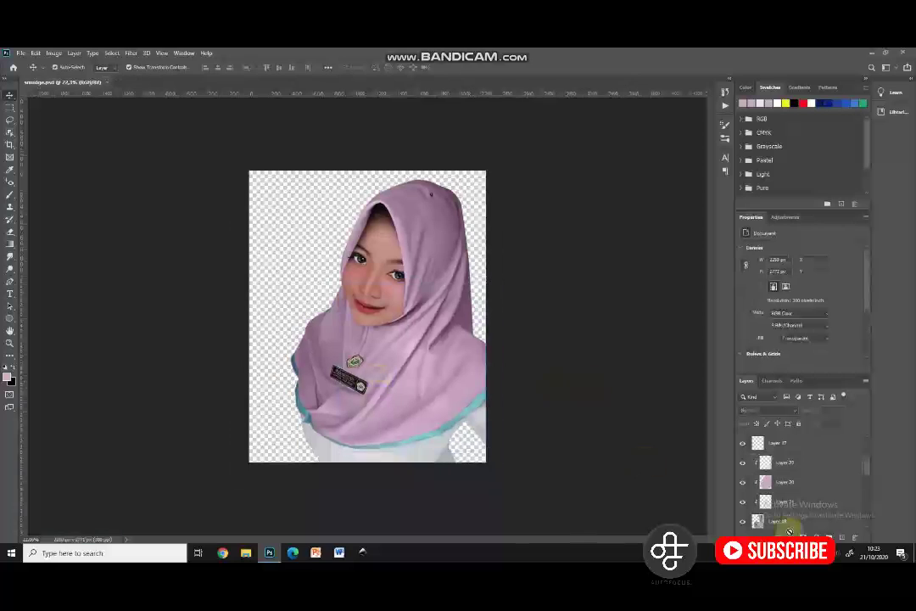
scroll(345, 247, up, 5)
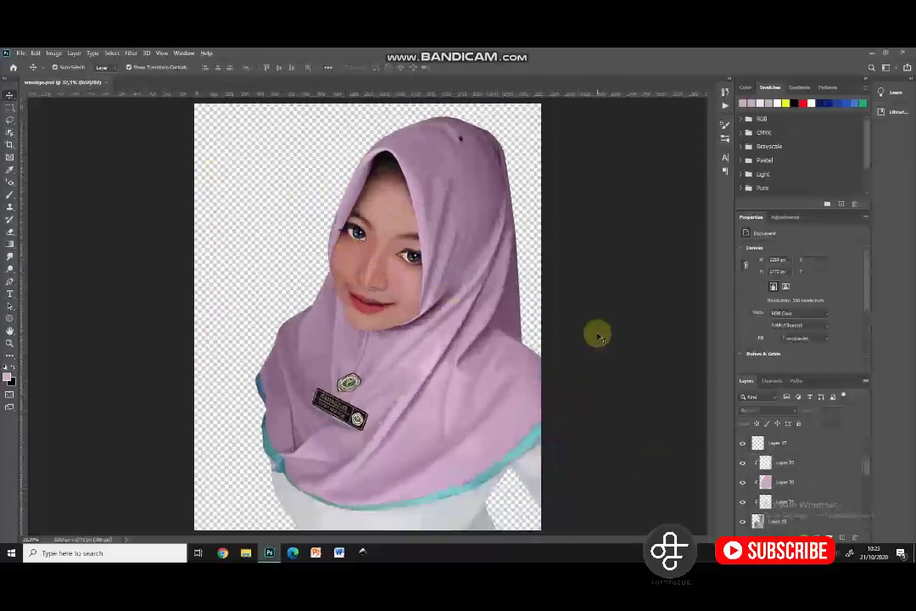
scroll(377, 275, up, 5)
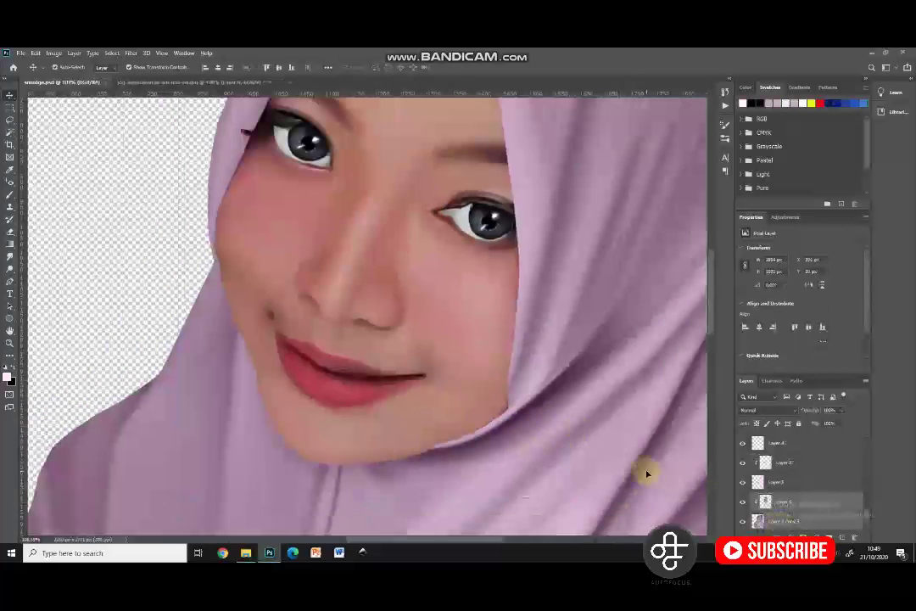
Step: Merge the selected facial detail layers, including the nose layer, with the portrait layer beneath them
click(786, 444)
shift+click(785, 466)
shift+click(790, 501)
key(ctrl+e)
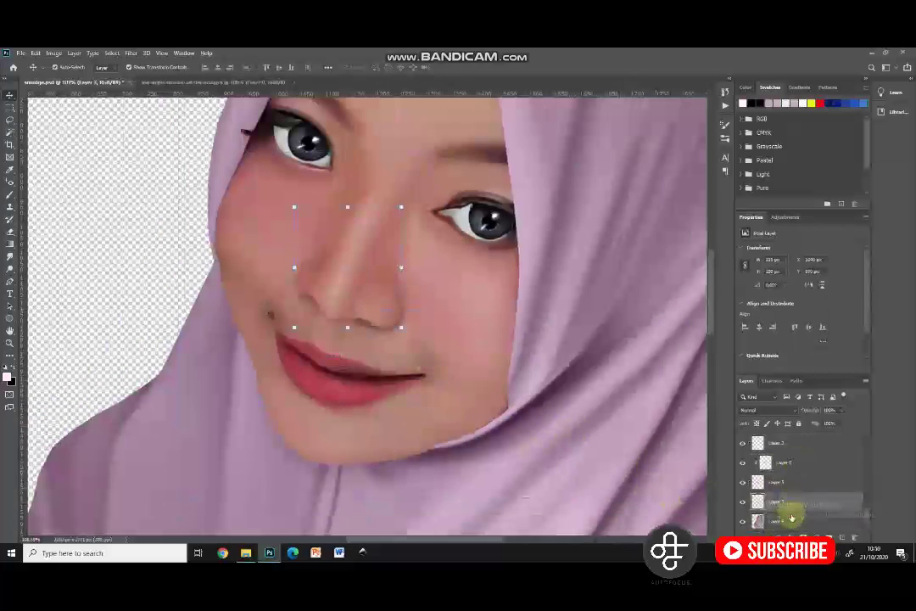
shift+click(792, 517)
key(ctrl+e)
scroll(342, 321, down, 5)
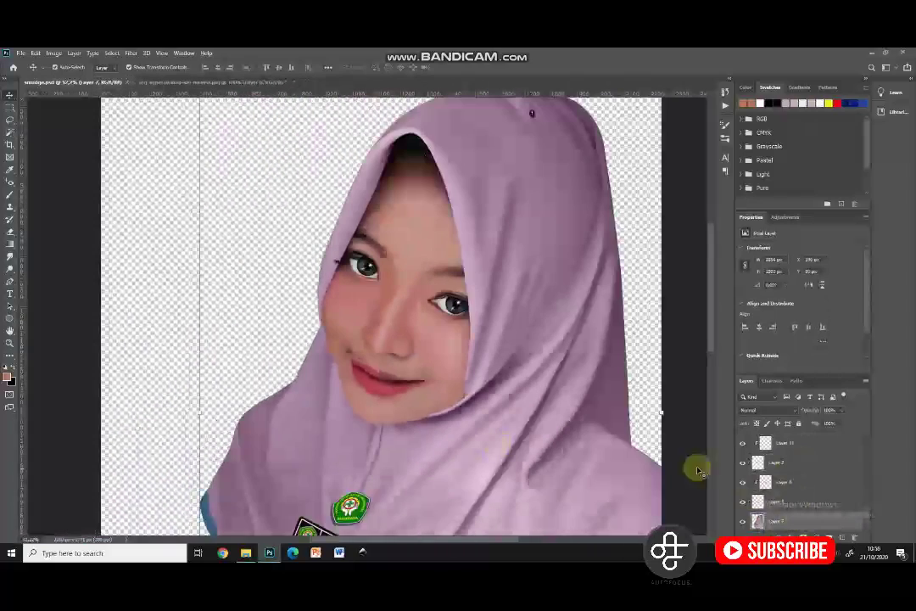
Step: Add a layer clipped to the merged portrait and set its blend mode to Color
click(841, 538)
right_click(816, 505)
click(836, 285)
click(791, 410)
click(763, 526)
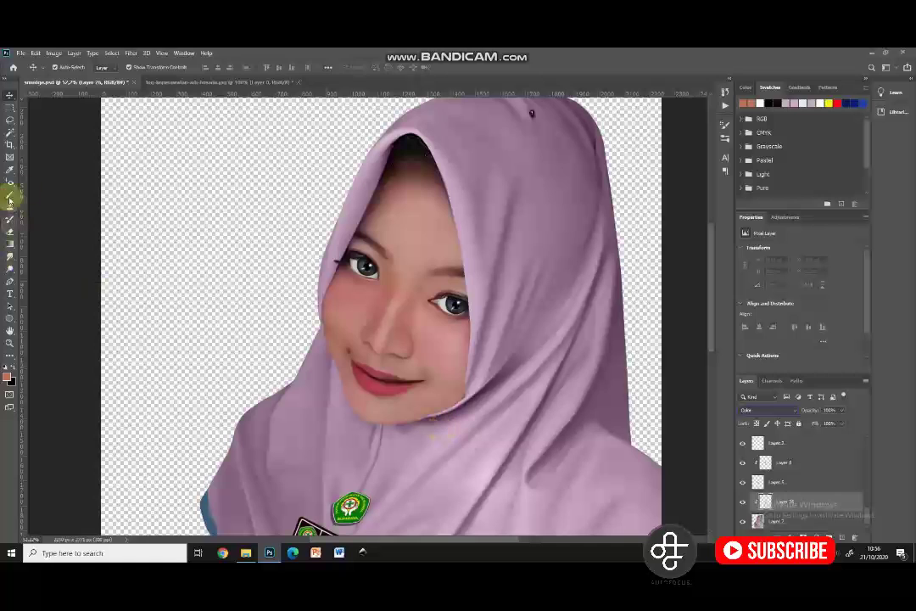
Step: Choose an orange-brown foreground colour and paint it over the face skin on the Color layer
click(10, 196)
click(7, 377)
click(856, 342)
drag(442, 370, 391, 355)
Step: Adjust the skin colour layer with Hue/Saturation, setting saturation to -22 and lightness to +12
click(53, 52)
mouse_move(71, 78)
click(165, 126)
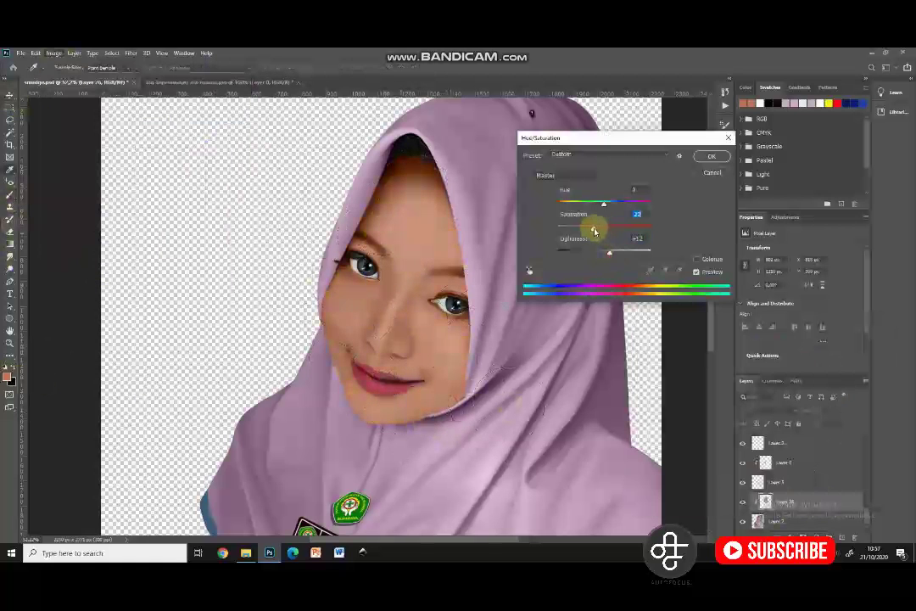
click(712, 156)
key(v)
click(742, 501)
scroll(379, 255, up, 2)
scroll(379, 255, down, 6)
scroll(368, 314, up, 9)
Step: Merge the clipped Layer 8 with the layer directly beneath it
click(785, 463)
shift+click(784, 481)
key(ctrl+e)
Step: Add a layer clipped to the merged lip layer and set its blend mode to Soft Light
click(841, 537)
right_click(788, 482)
click(821, 263)
click(770, 410)
click(755, 516)
Step: Set the foreground colour to a bright red and paint it over the lips
click(7, 376)
click(852, 343)
key(b)
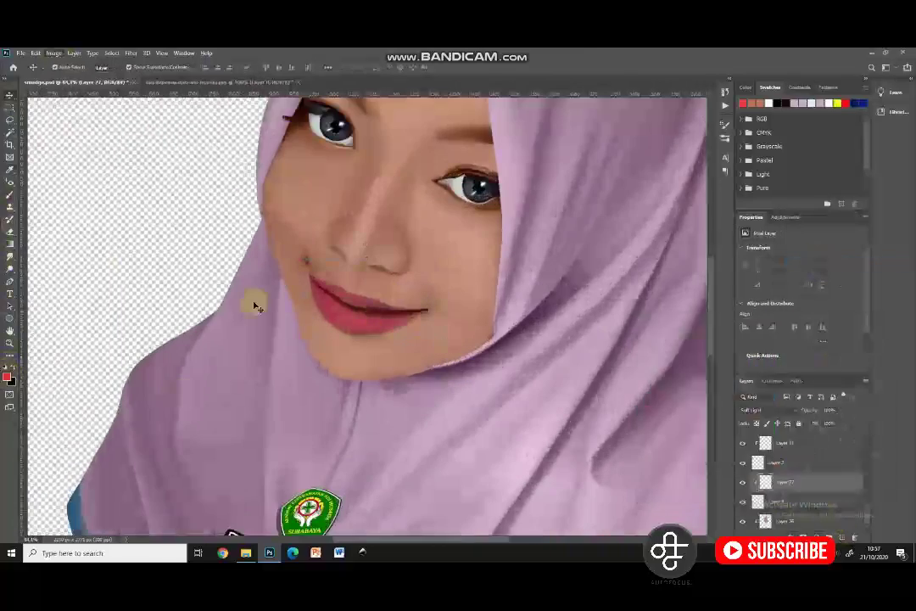
drag(327, 308, 416, 312)
Step: Raise the lightness of the red lip colour layer with Hue/Saturation
click(10, 95)
click(54, 53)
mouse_move(71, 78)
click(166, 126)
drag(604, 253, 618, 256)
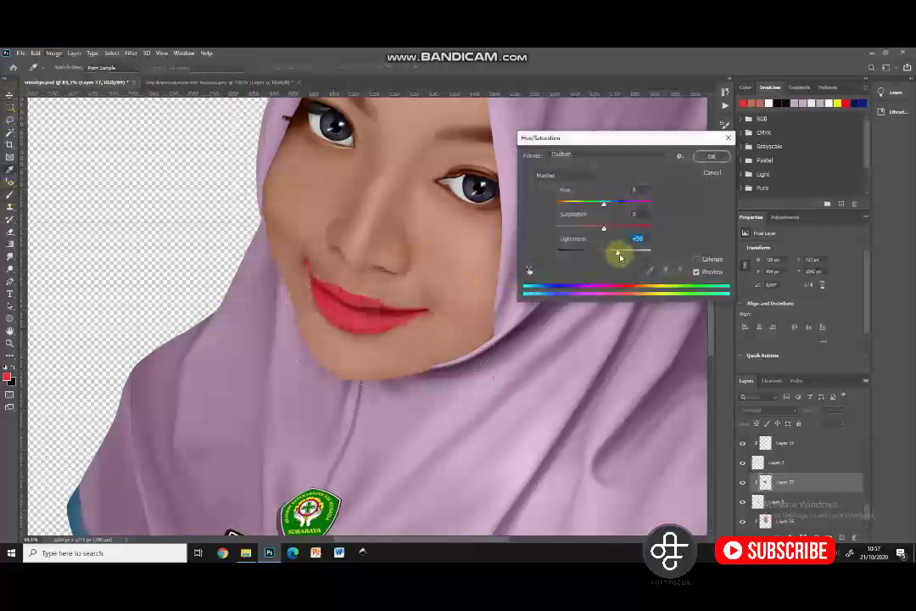
key(Return)
Step: Erase the stray red from the mole beside the mouth on the lip colour layer
key(b)
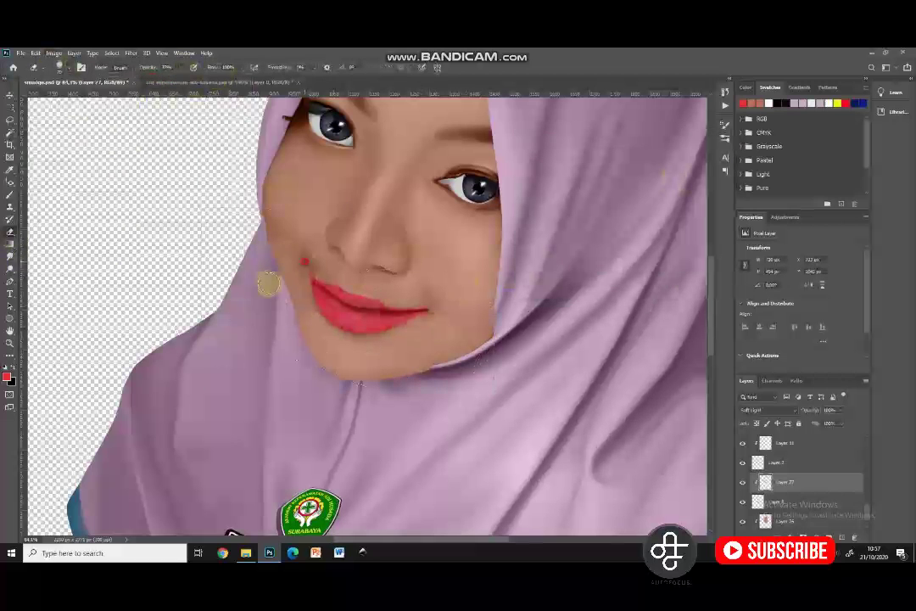
scroll(419, 319, up, 3)
key(v)
Step: Set the new clipped layer above the lip colour to Soft Light and fill it with 50% gray
click(794, 410)
click(749, 463)
click(35, 53)
click(48, 201)
click(492, 183)
click(443, 263)
click(518, 182)
Step: Dodge highlights onto the lips on the gray layer with a small brush, range Midtones and exposure 26%
click(10, 269)
key(bracketleft)
key(bracketleft)
key(bracketleft)
key(bracketleft)
key(bracketleft)
key(bracketleft)
key(bracketleft)
key(bracketleft)
click(201, 68)
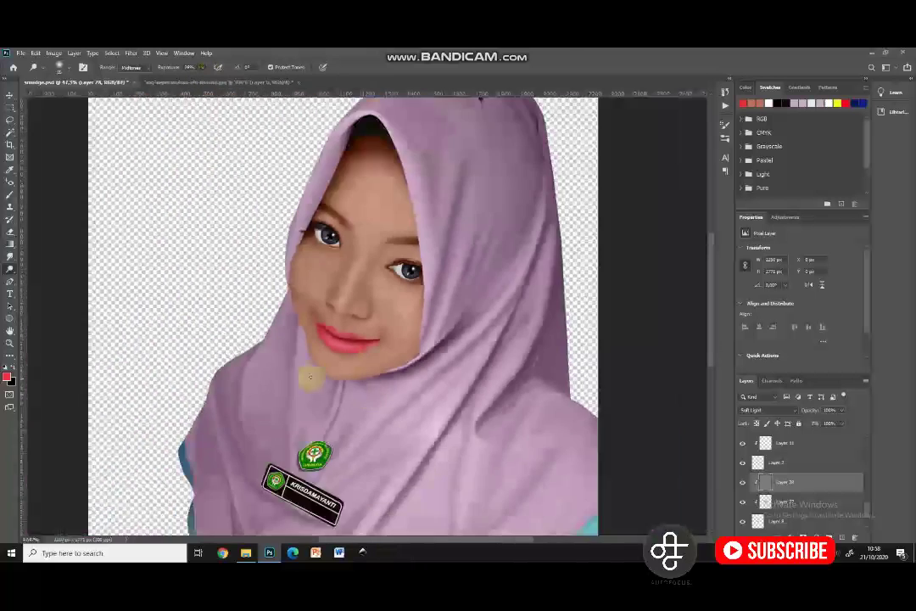
Step: Erase the skin colour on Layer 26 where it covers the eyes
scroll(423, 302, up, 5)
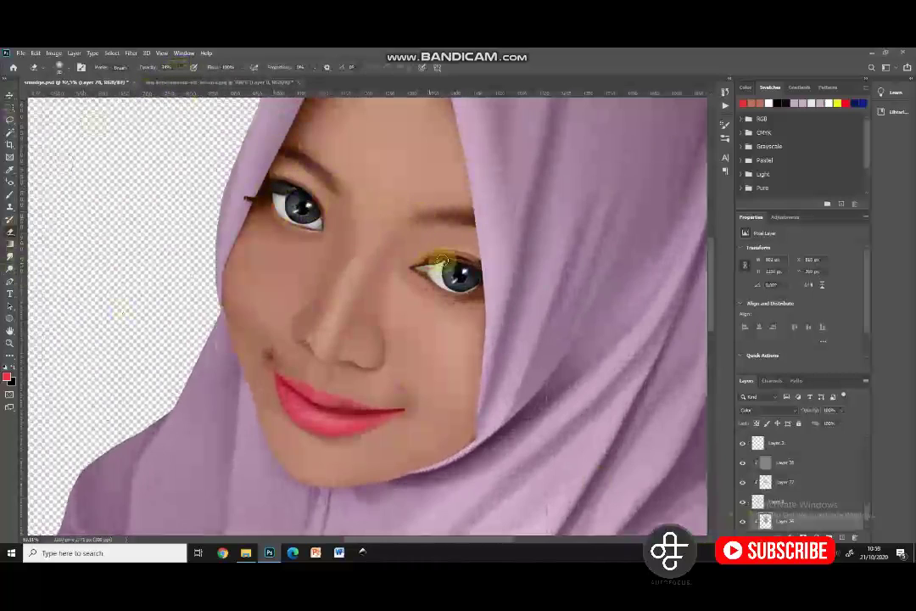
click(11, 96)
scroll(821, 523, down, 1)
Step: Add a gray-filled layer clipped above the skin colour layer and set it to Soft Light
click(842, 537)
right_click(813, 505)
click(806, 292)
click(784, 411)
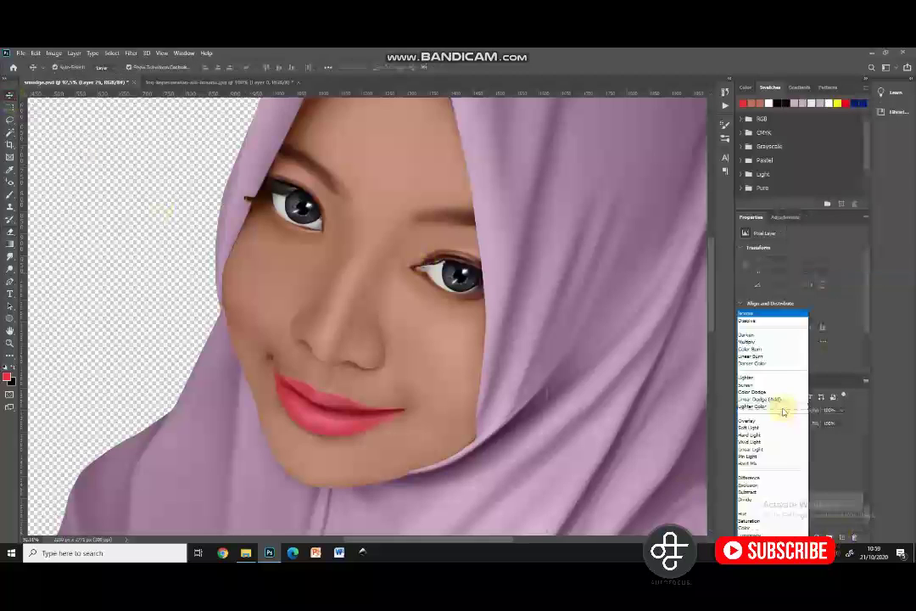
Step: Dodge highlights on the forehead, nose, upper lip area and inner eye corners, reducing the brush for the small details
key(o)
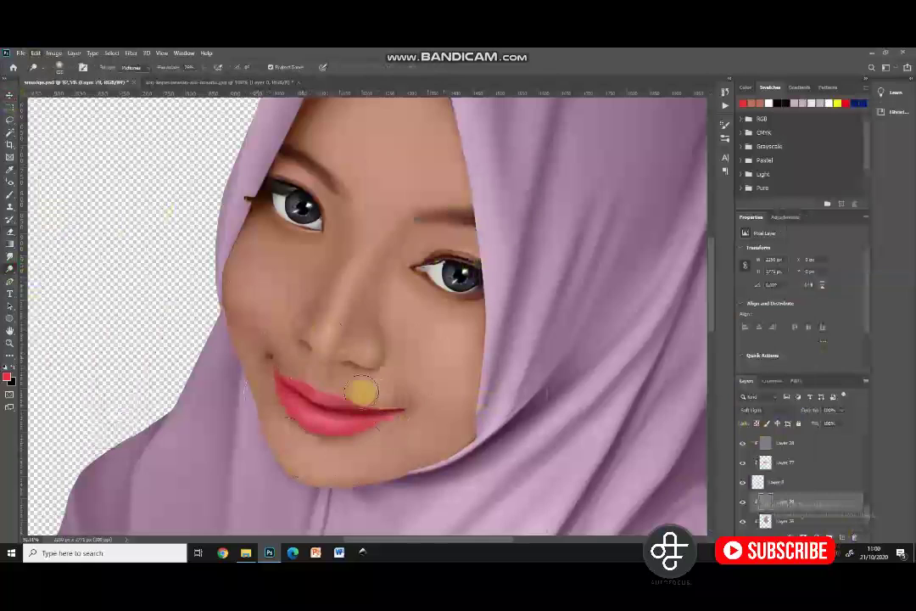
scroll(373, 229, up, 3)
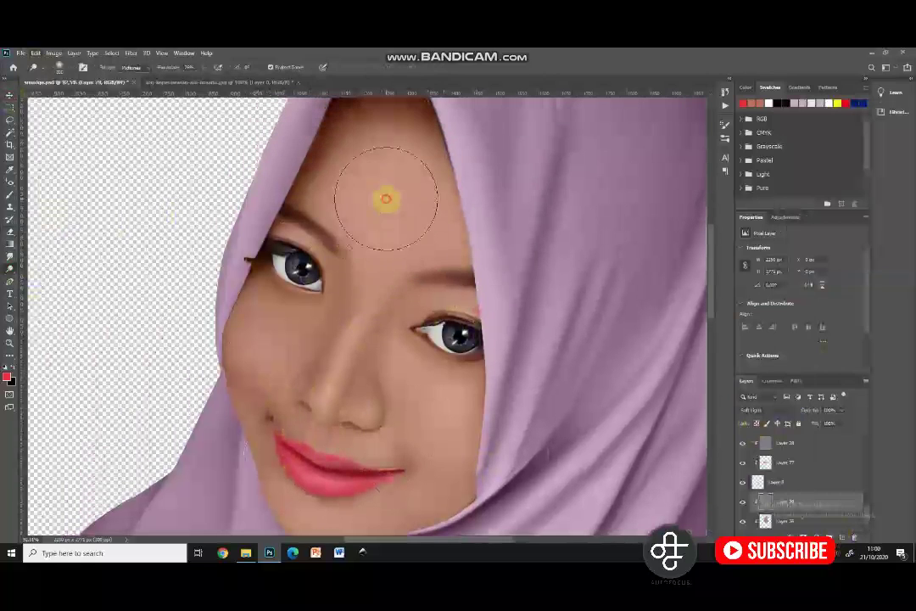
scroll(306, 390, down, 2)
scroll(382, 450, up, 1)
key(bracketleft)
key(bracketleft)
key(bracketleft)
key(bracketleft)
key(bracketleft)
key(bracketleft)
key(bracketleft)
key(bracketleft)
key(bracketleft)
key(bracketleft)
scroll(425, 324, up, 5)
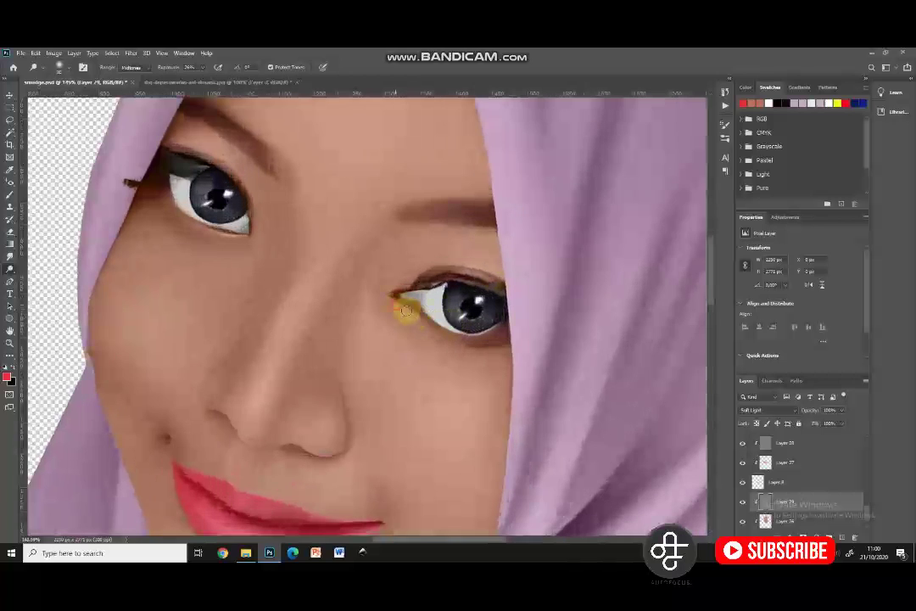
Step: Stamp all visible layers into a new layer above the topmost eyelash copy
scroll(372, 291, down, 5)
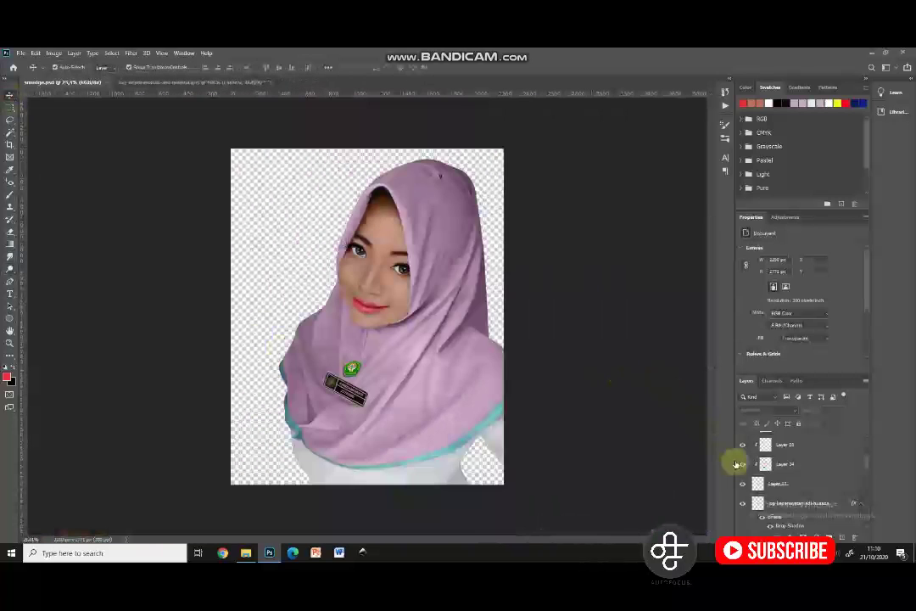
scroll(818, 475, up, 5)
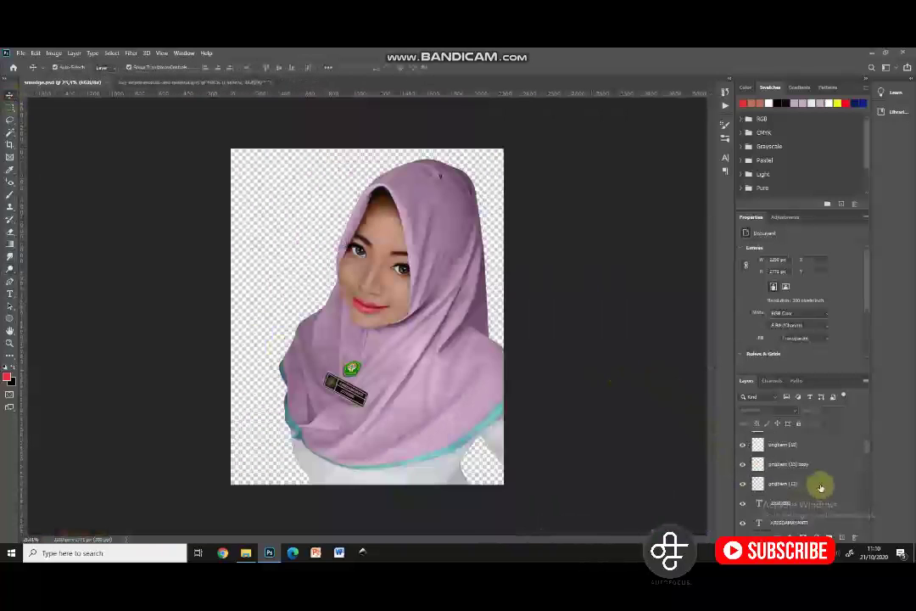
click(812, 443)
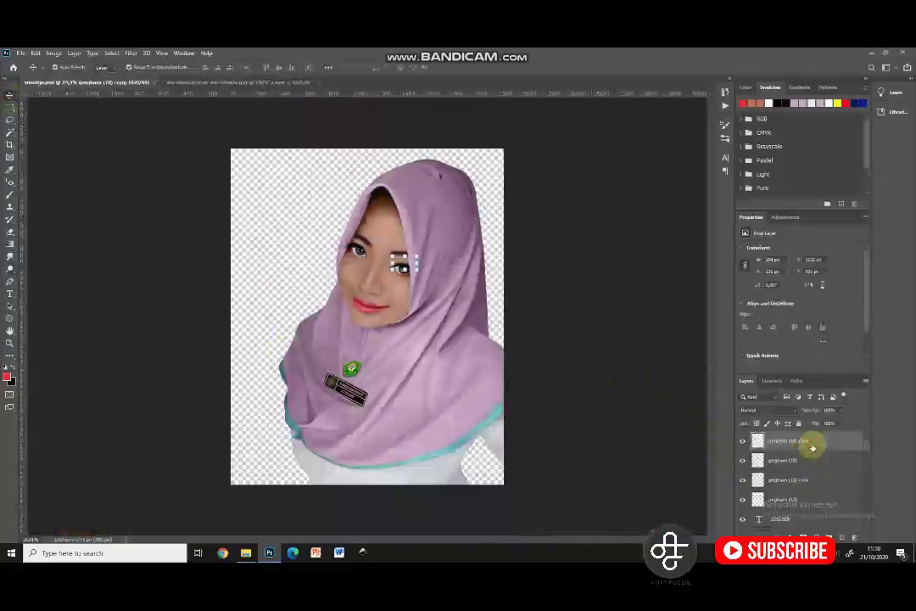
key(ctrl+shift+alt+e)
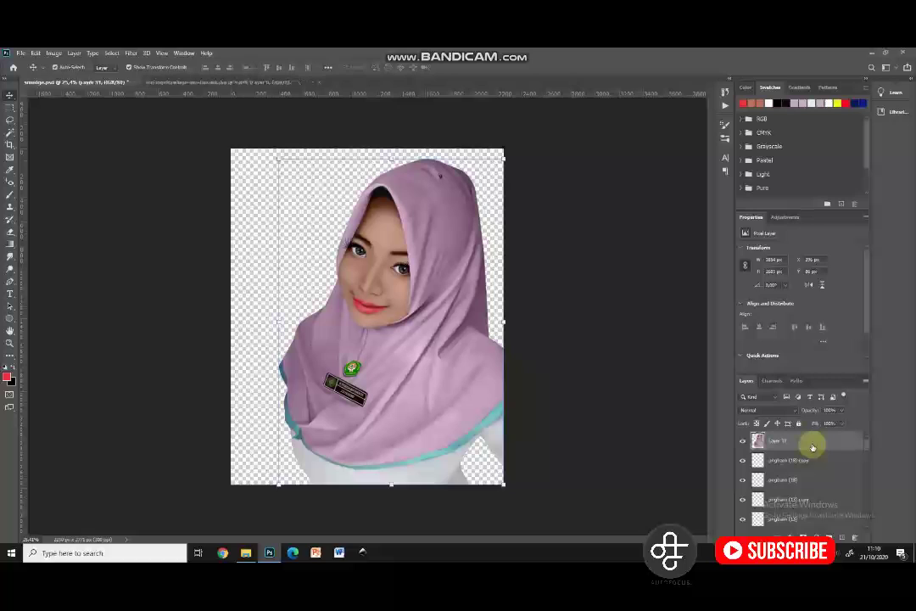
Step: Group all layers beneath the stamped portrait, hide the group and select the stamped layer
scroll(813, 460, down, 5)
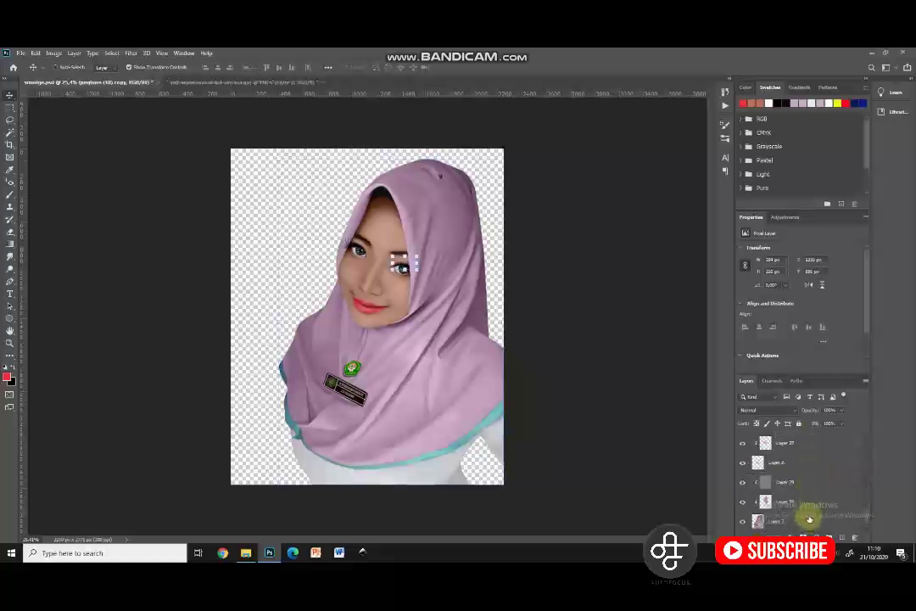
shift+click(811, 521)
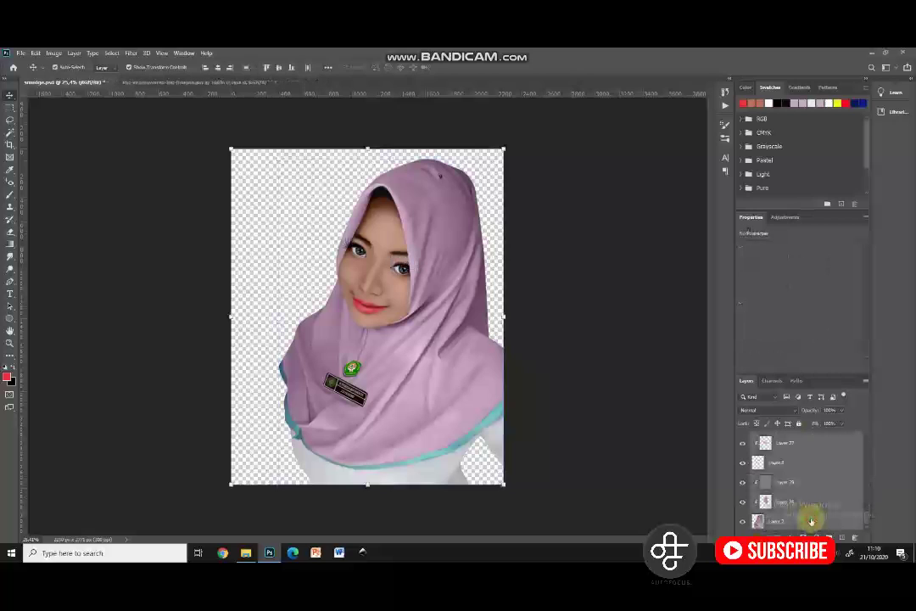
key(ctrl+g)
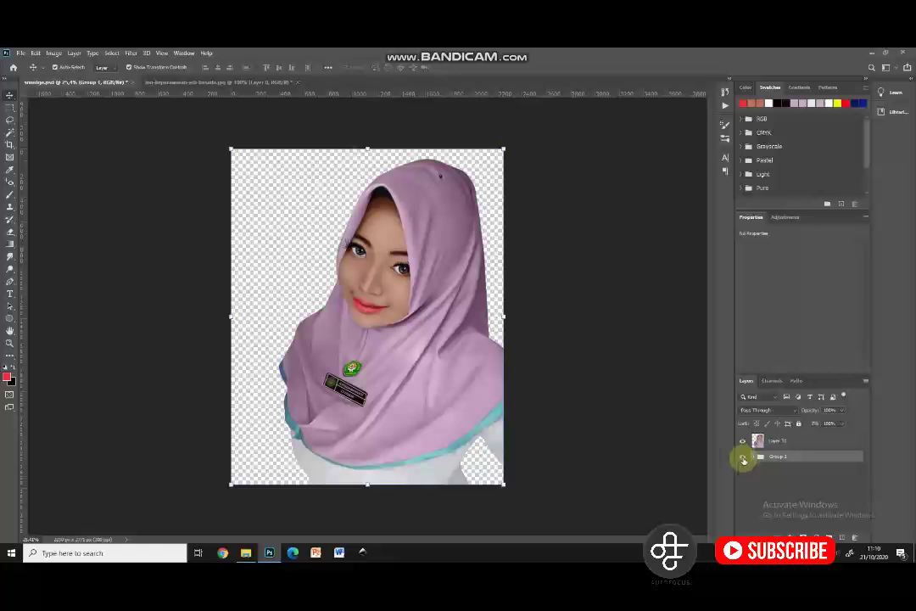
click(672, 436)
click(448, 362)
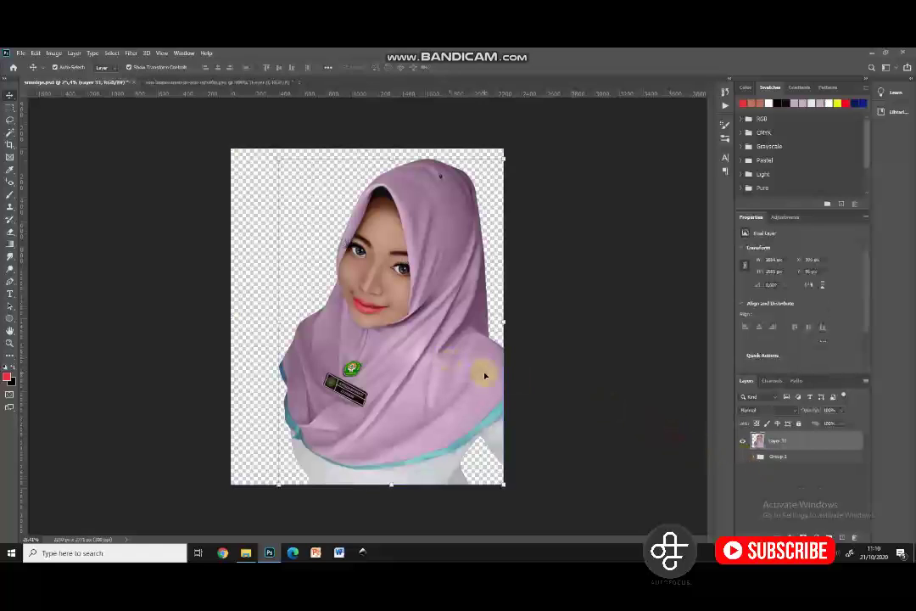
Step: Dodge the cheeks, eye corners, lip edges and chin on the stamped portrait with Midtones at 26% exposure
click(10, 270)
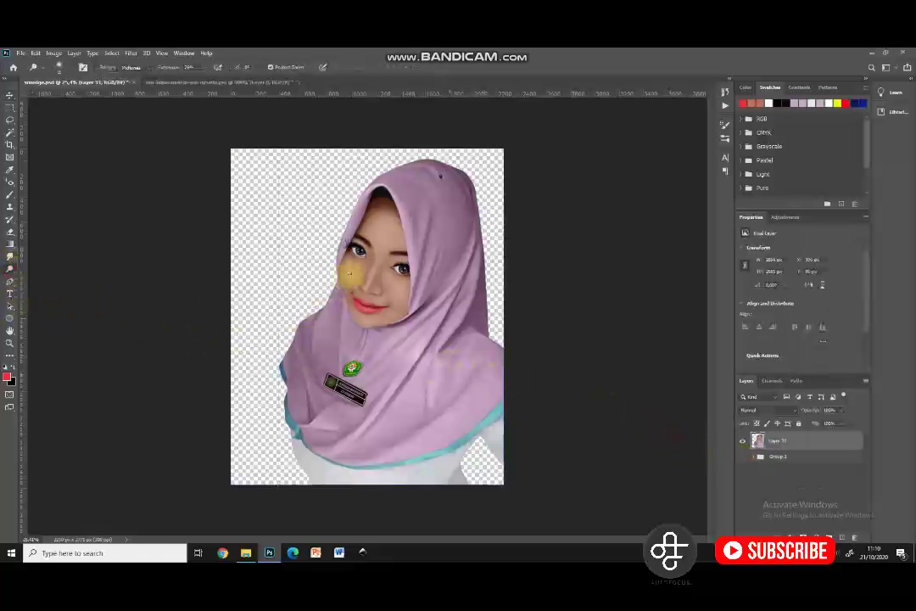
scroll(365, 264, up, 12)
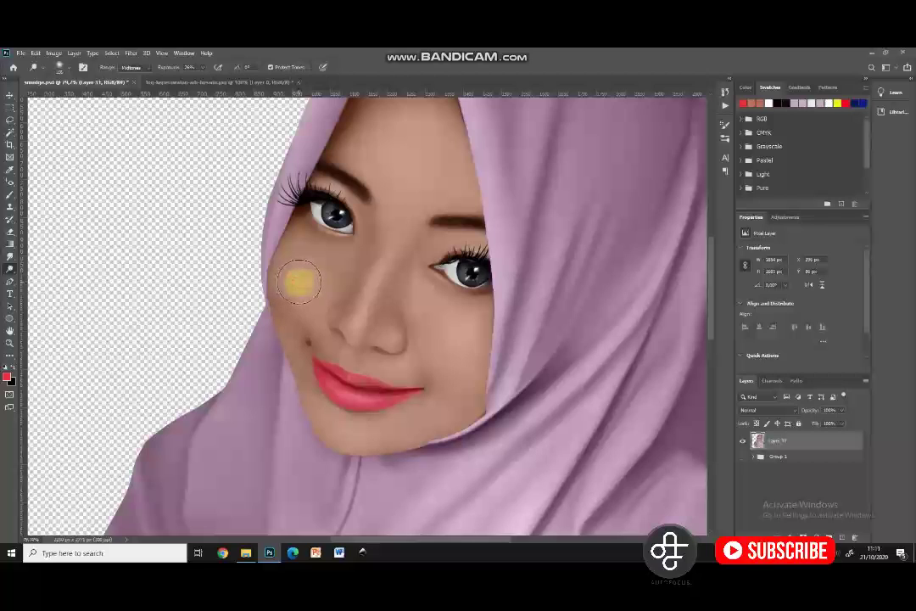
drag(298, 281, 453, 347)
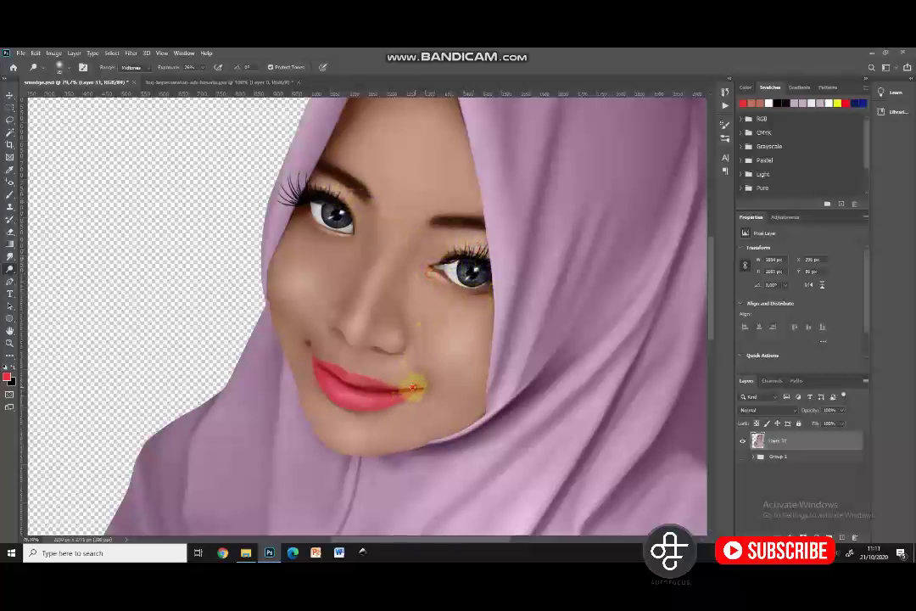
mouse_move(303, 354)
mouse_down()
mouse_move(378, 385)
mouse_move(360, 424)
mouse_up()
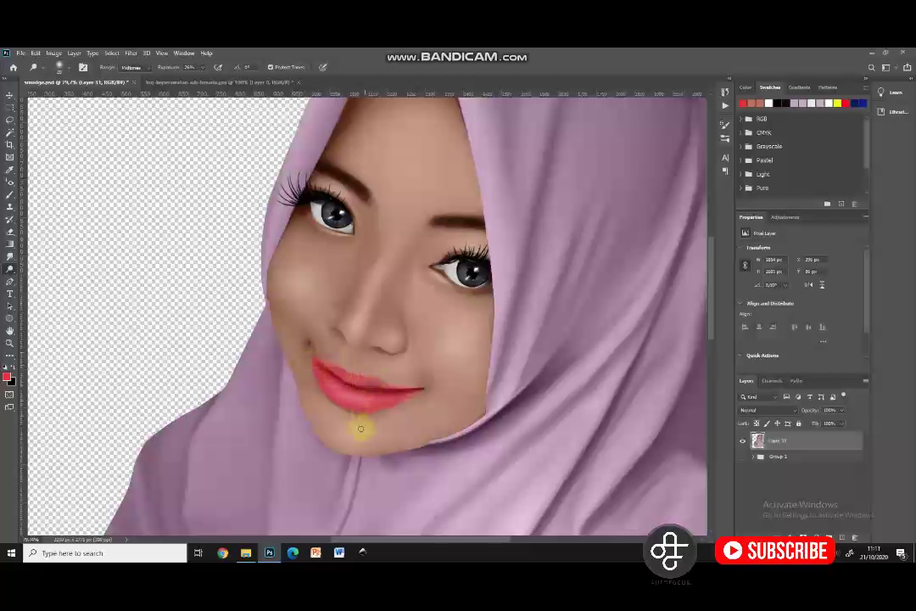
scroll(382, 437, down, 2)
scroll(382, 437, down, 1)
click(9, 95)
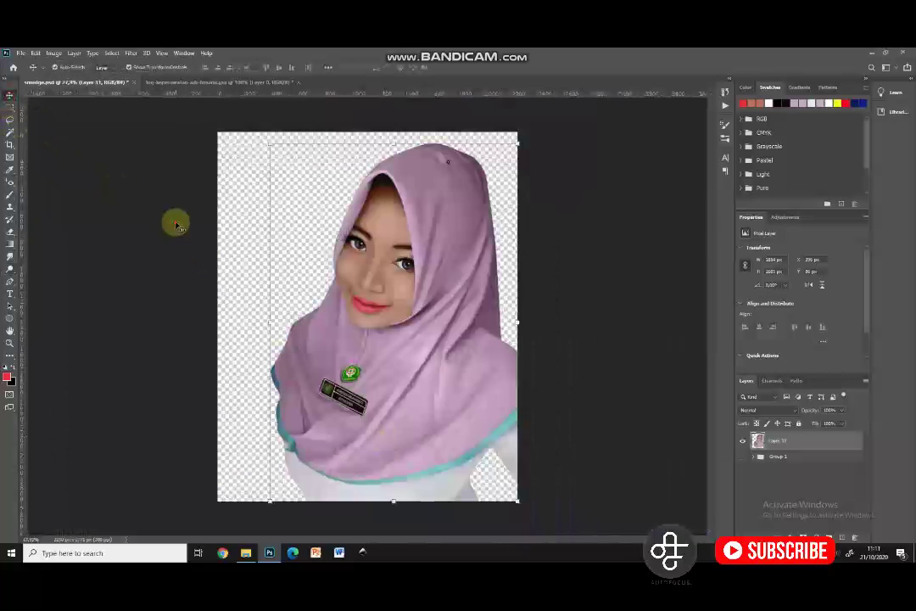
scroll(352, 305, down, 1)
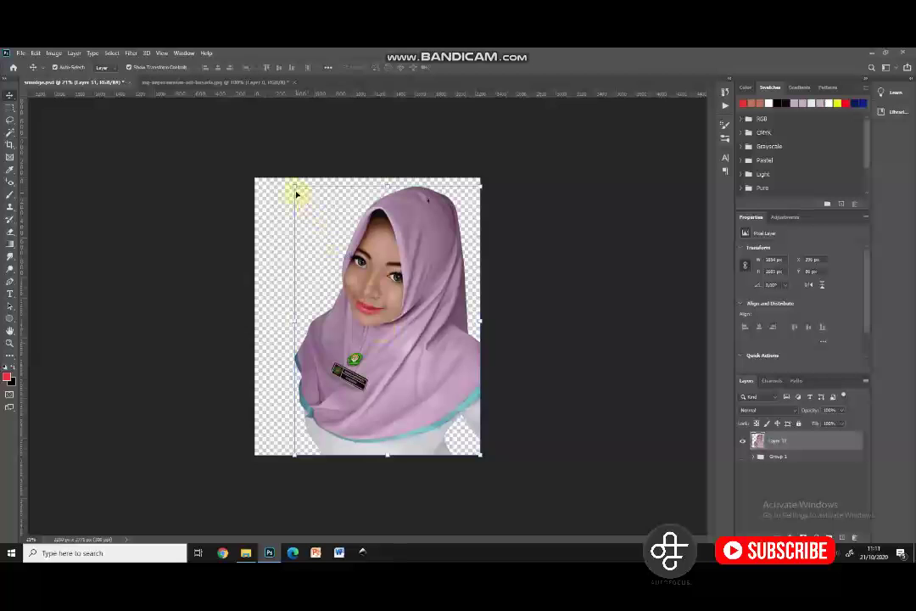
Step: Scale the stamped portrait down proportionally toward the canvas's lower-right corner
drag(295, 188, 339, 250)
key(Return)
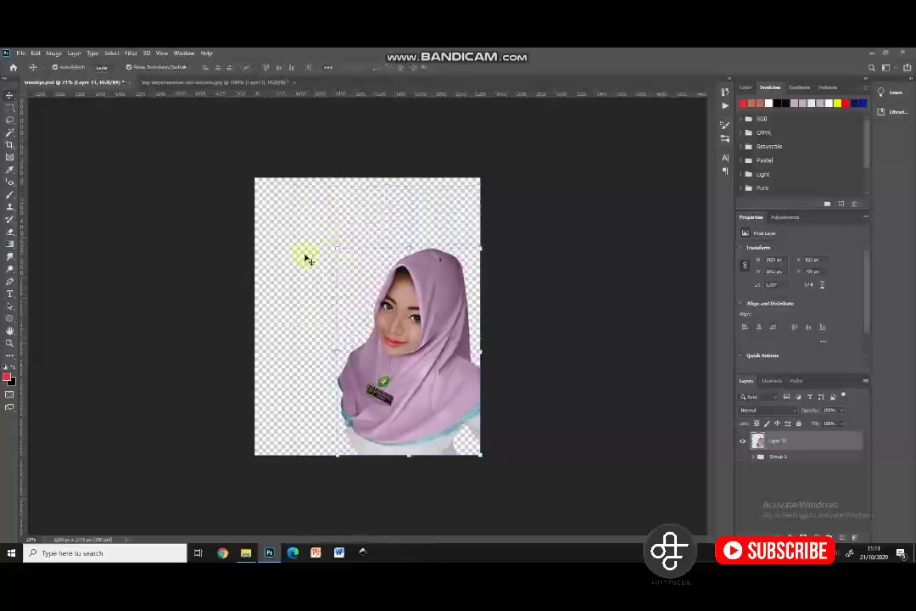
Step: Crop the canvas to a landscape format of about 3450 × 2267 px, trimming above the head and extending empty space left of the portrait
click(10, 145)
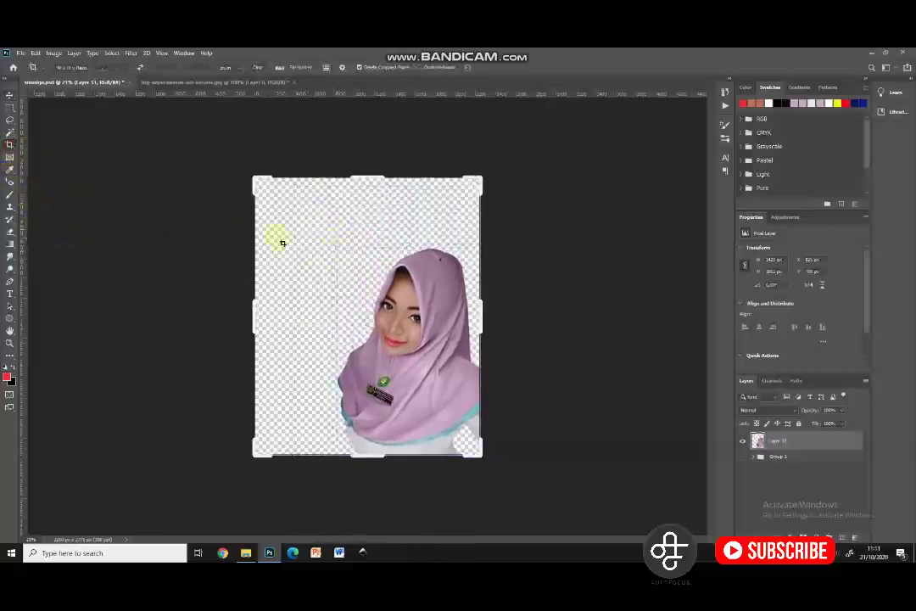
drag(360, 180, 359, 203)
drag(253, 317, 185, 316)
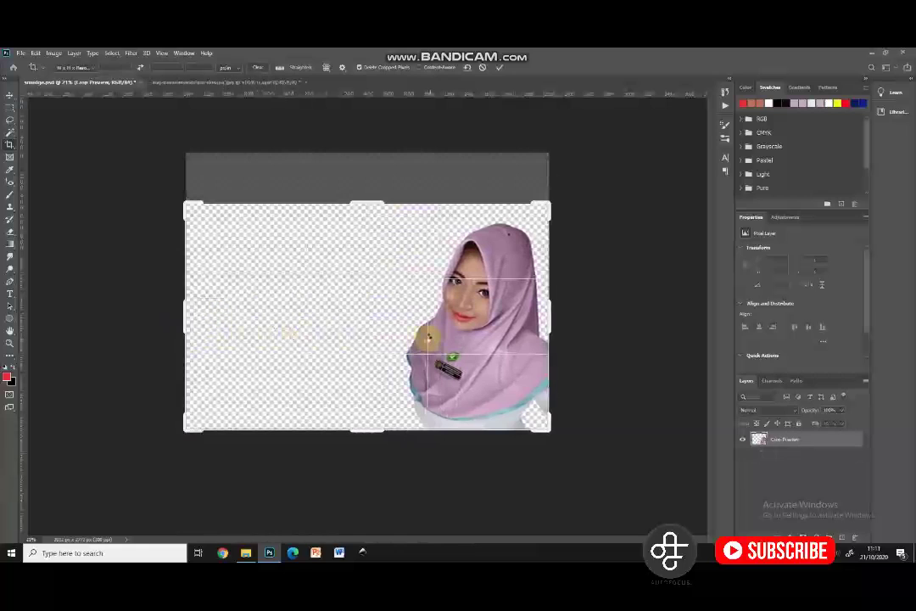
key(Return)
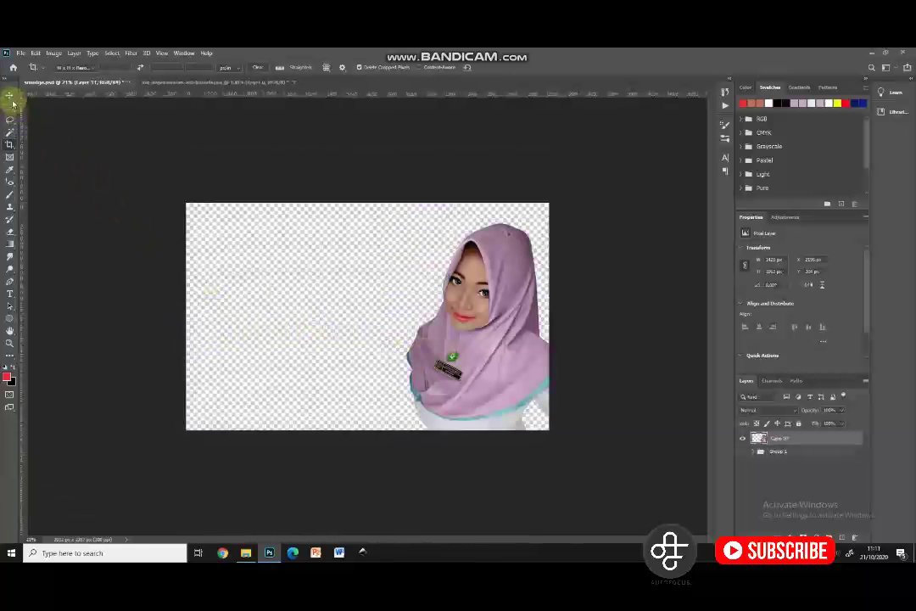
click(9, 145)
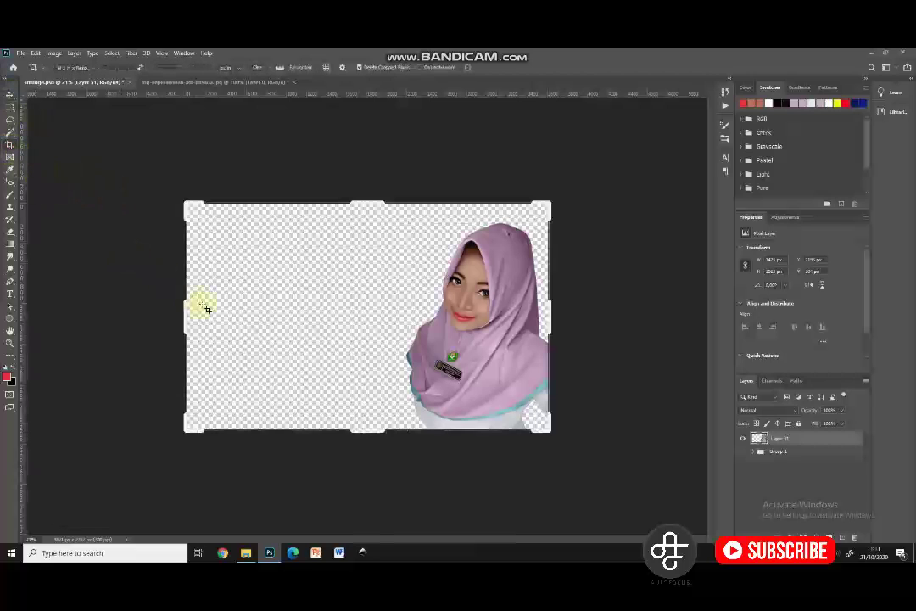
drag(185, 308, 189, 311)
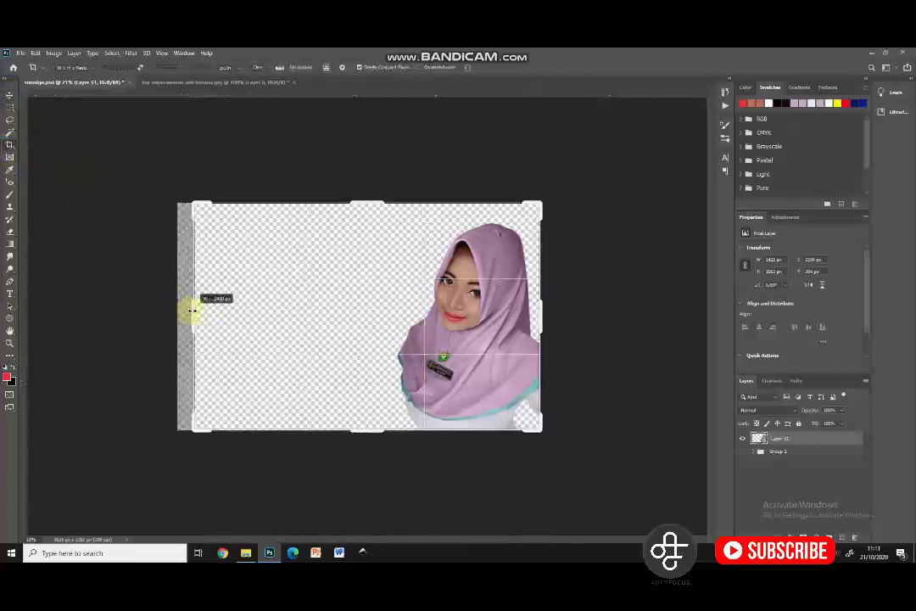
key(Return)
click(9, 95)
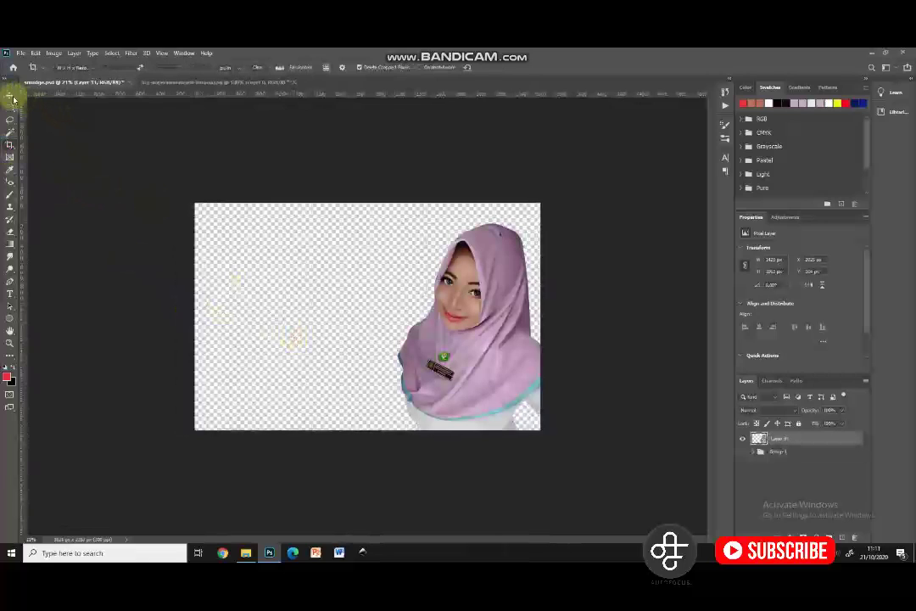
Step: Add a solid colour fill layer above the hidden group, using lilac #c9a4c3 sampled from the hijab
click(779, 452)
click(818, 537)
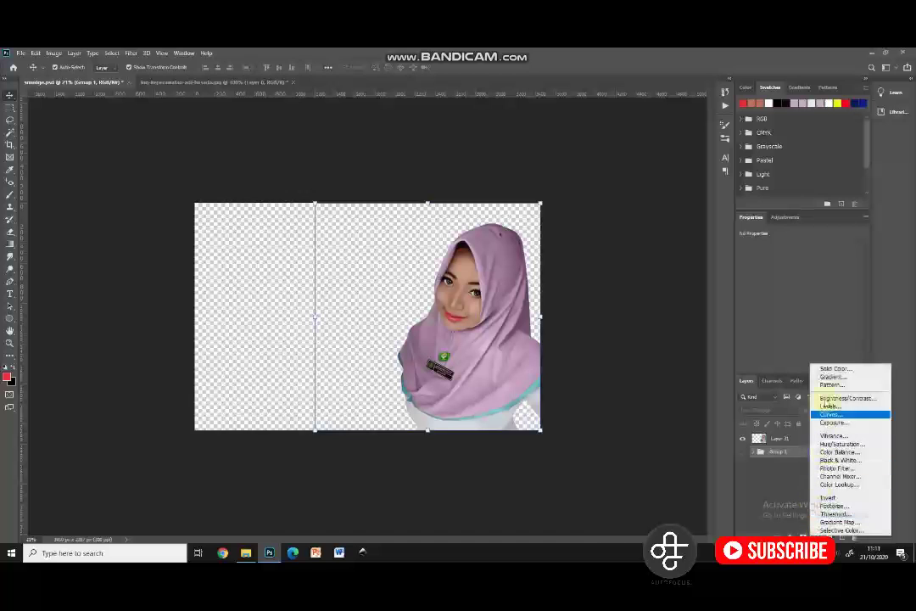
click(828, 367)
click(526, 361)
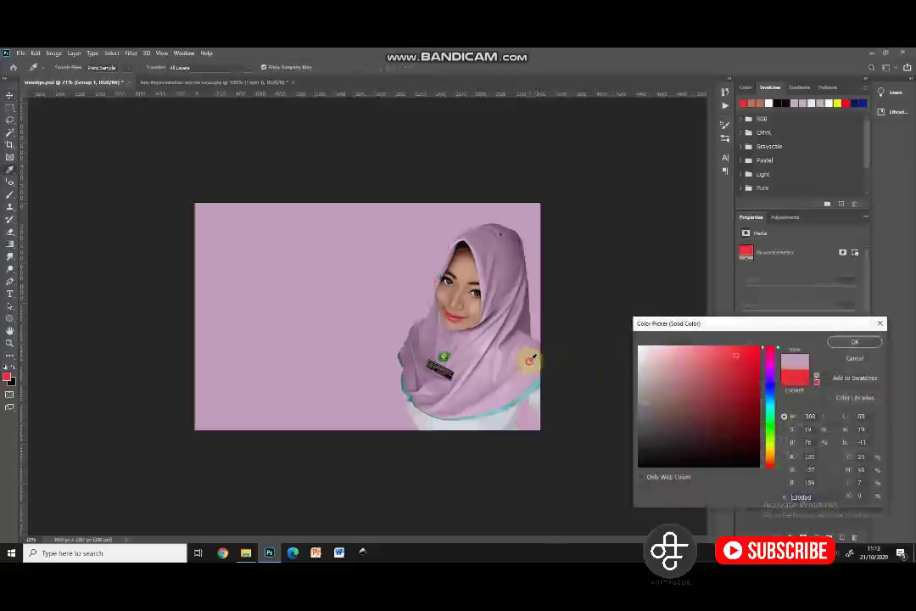
click(656, 356)
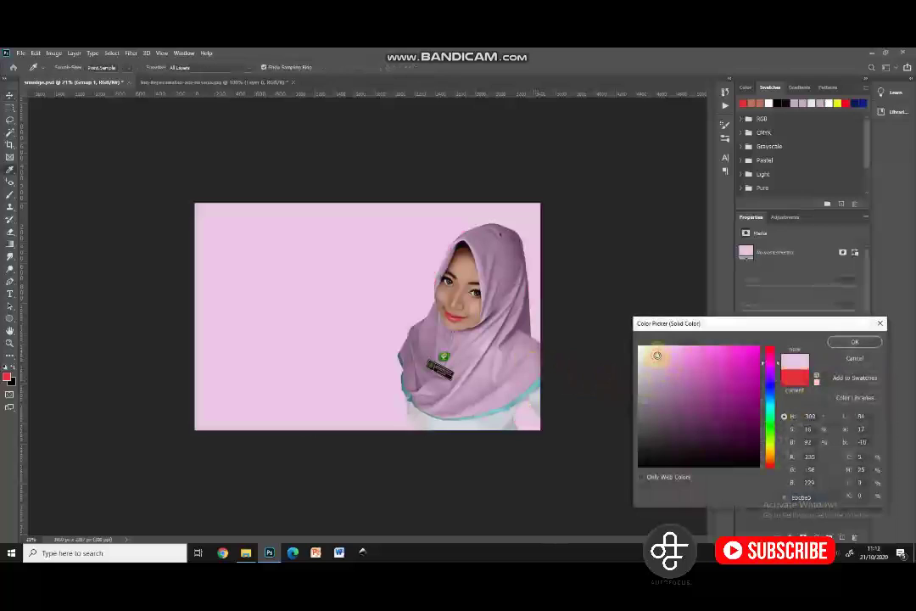
click(490, 369)
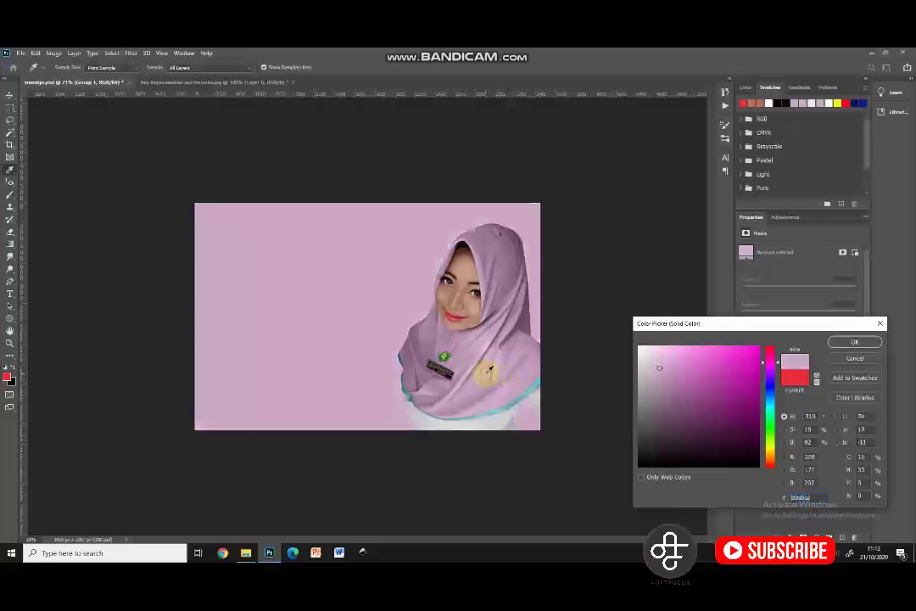
click(771, 352)
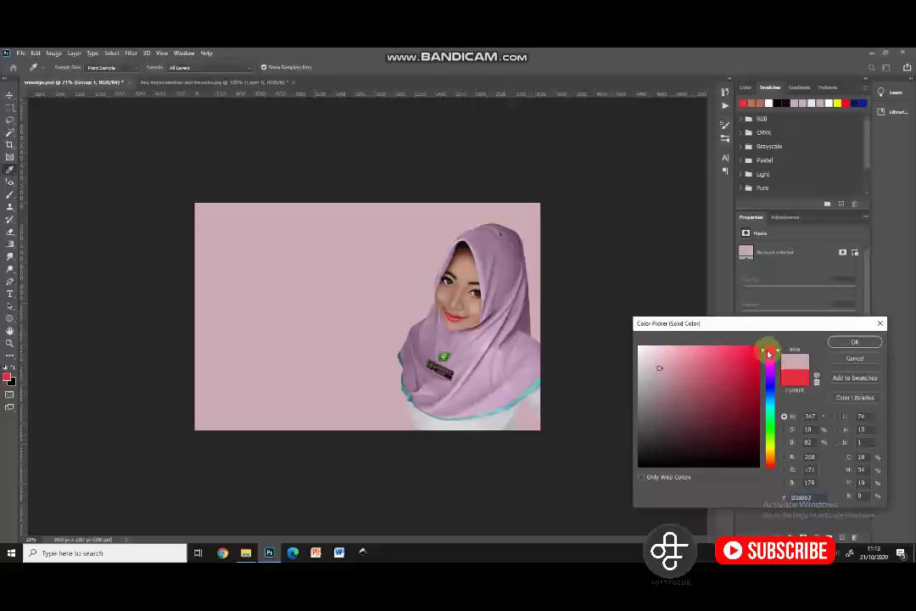
click(742, 357)
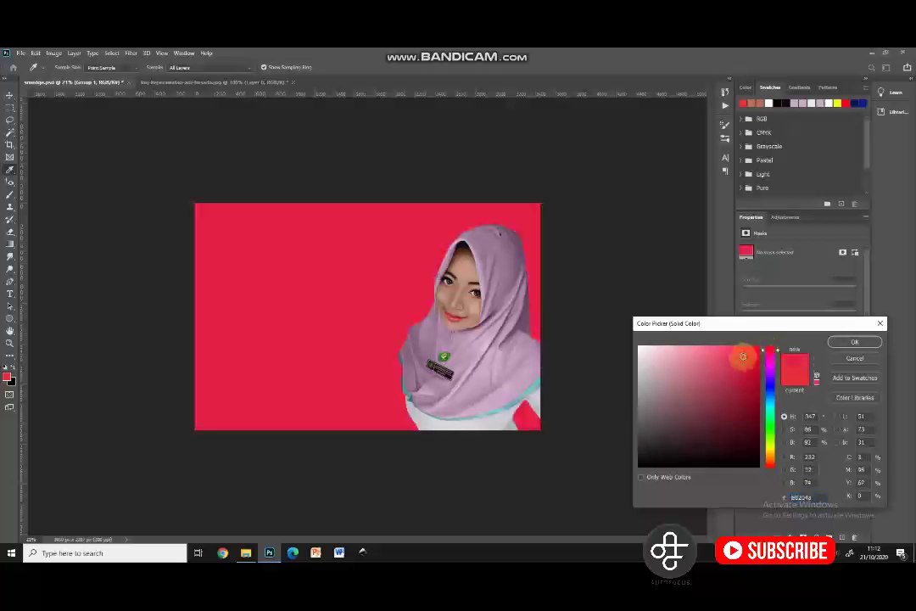
click(484, 382)
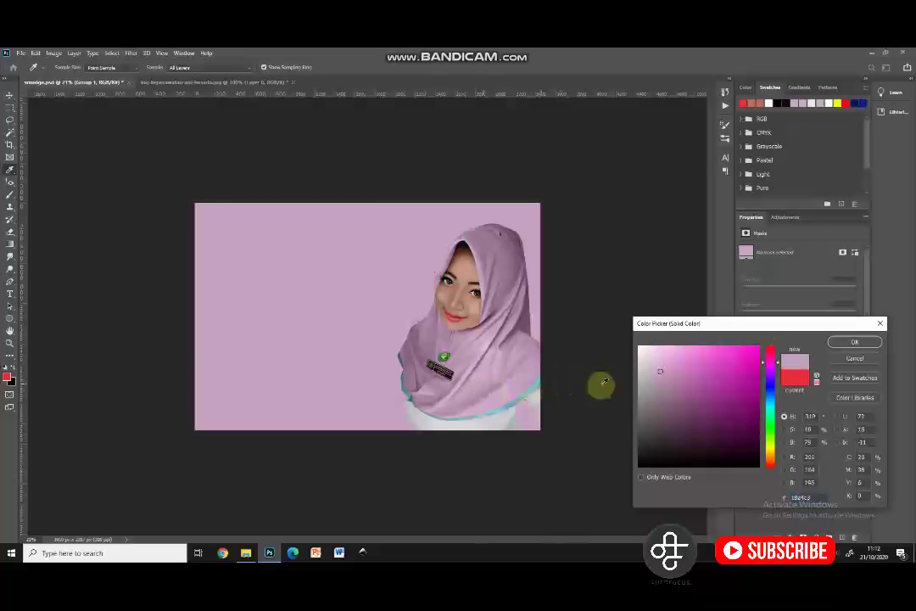
click(852, 343)
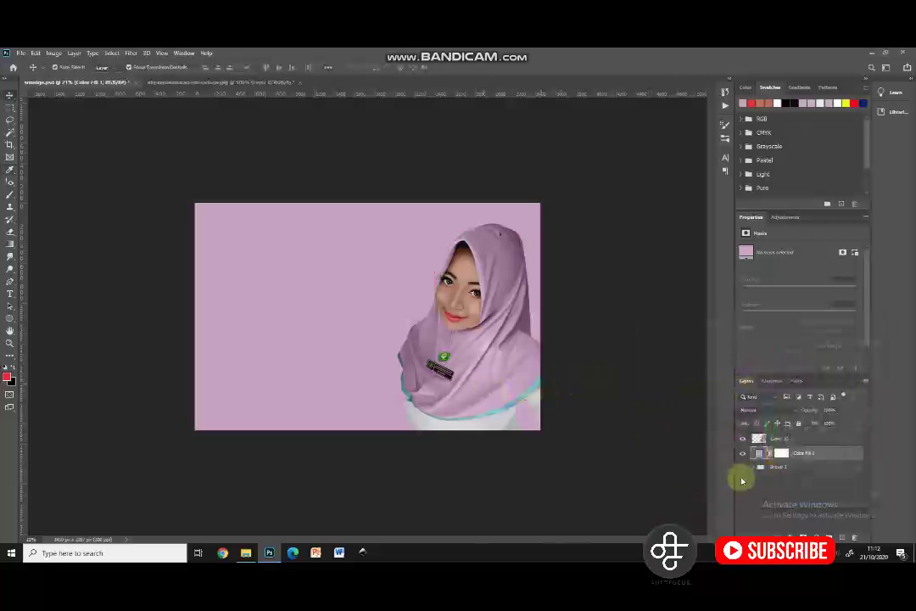
Step: On a new layer above the colour fill, apply a white-to-transparent linear gradient diagonally from the canvas's upper-right corner to its lower edge
click(849, 536)
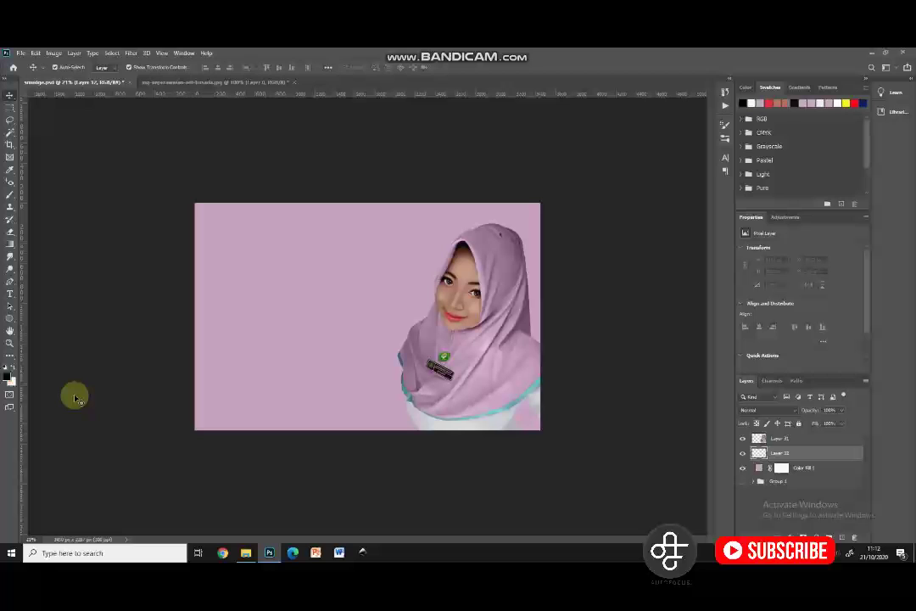
click(11, 244)
drag(558, 198, 318, 453)
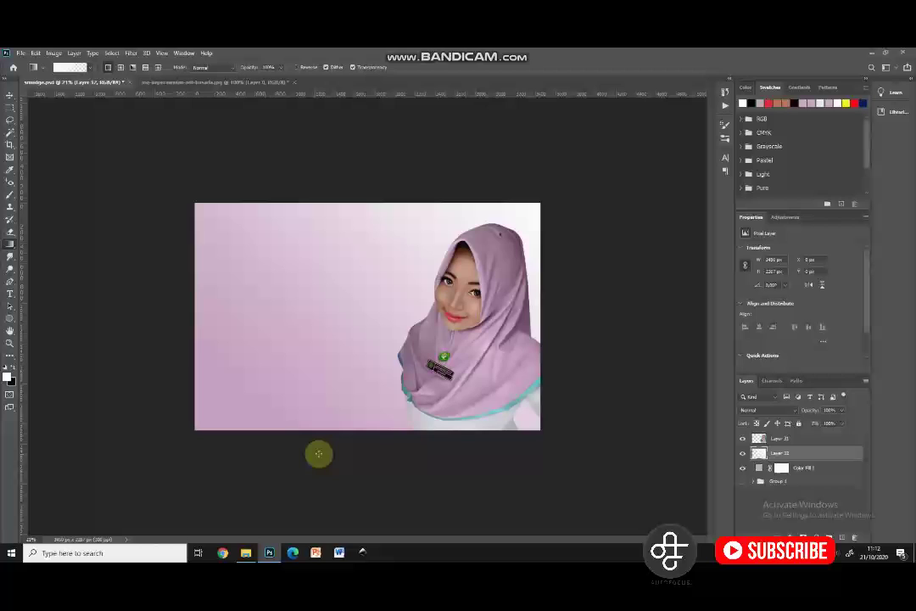
click(11, 97)
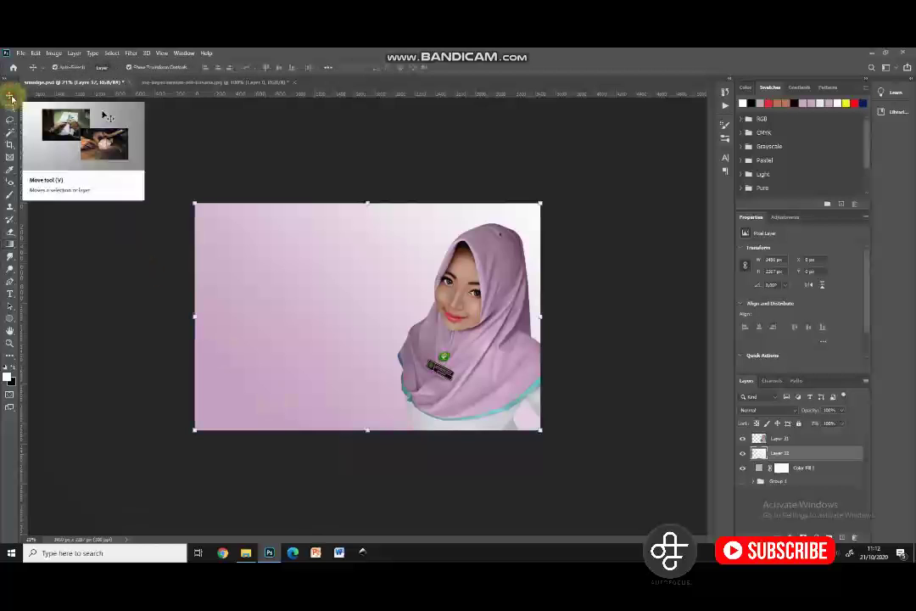
Step: Lower the white gradient layer's opacity to 80% and deselect the layer
key(8)
click(597, 369)
key(ctrl+plus)
scroll(289, 346, up, 2)
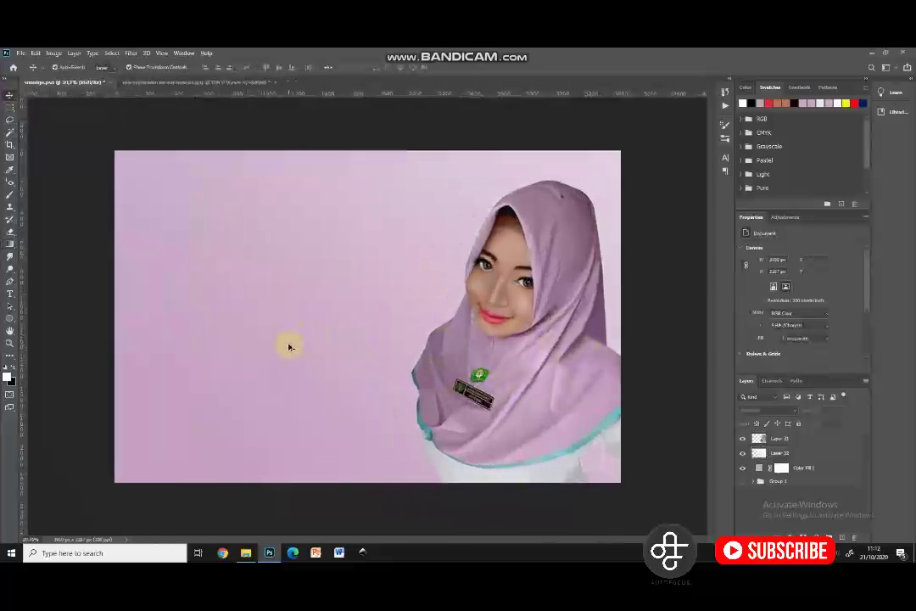
key(ctrl+minus)
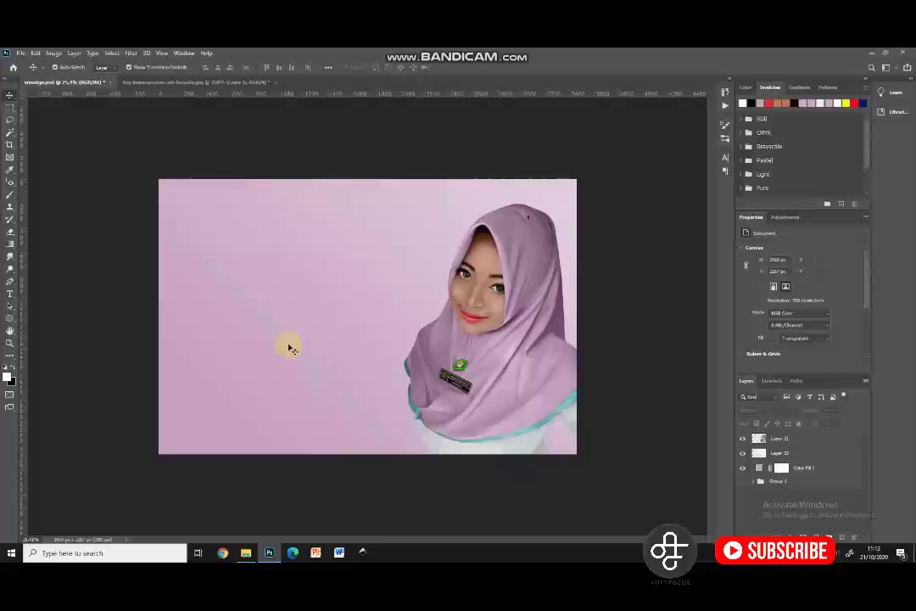
Step: Set the foreground colour to dark mauve #7c5876, based on a lilac sampled from the background
click(8, 377)
click(233, 369)
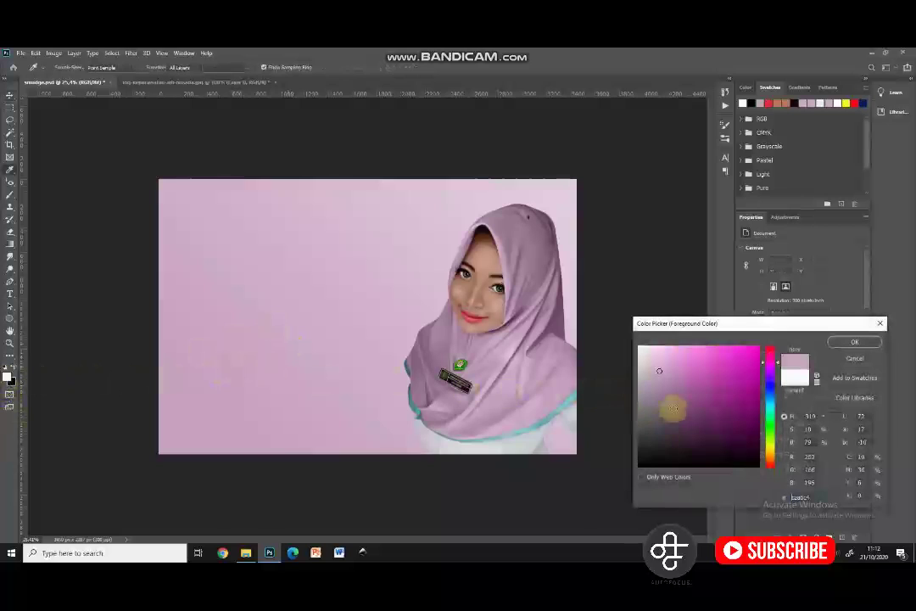
click(673, 409)
click(846, 345)
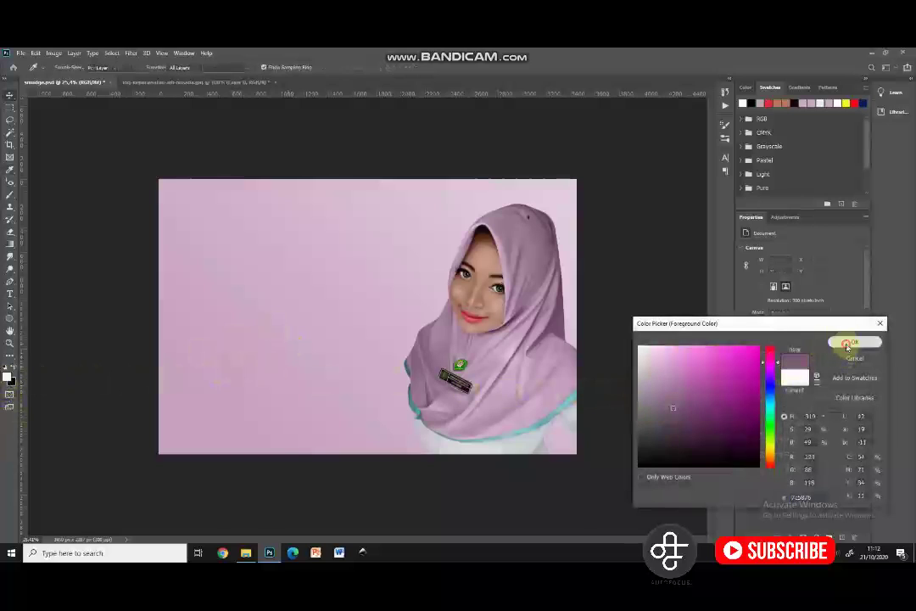
Step: Switch to File Explorer and look through the Downloads folder's images for a graphic to use, then return to Photoshop
click(246, 553)
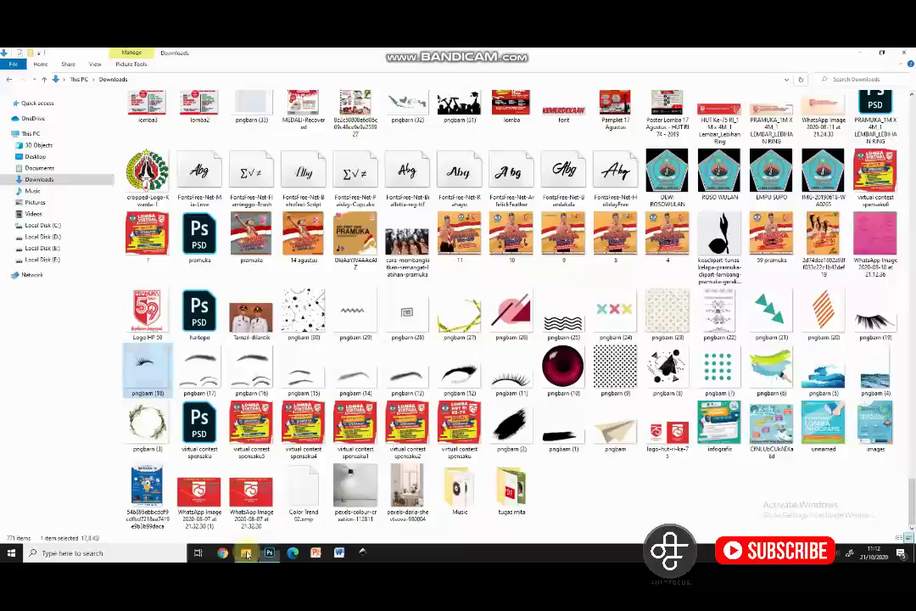
scroll(549, 407, up, 5)
scroll(549, 406, down, 3)
scroll(549, 406, down, 2)
scroll(549, 406, up, 10)
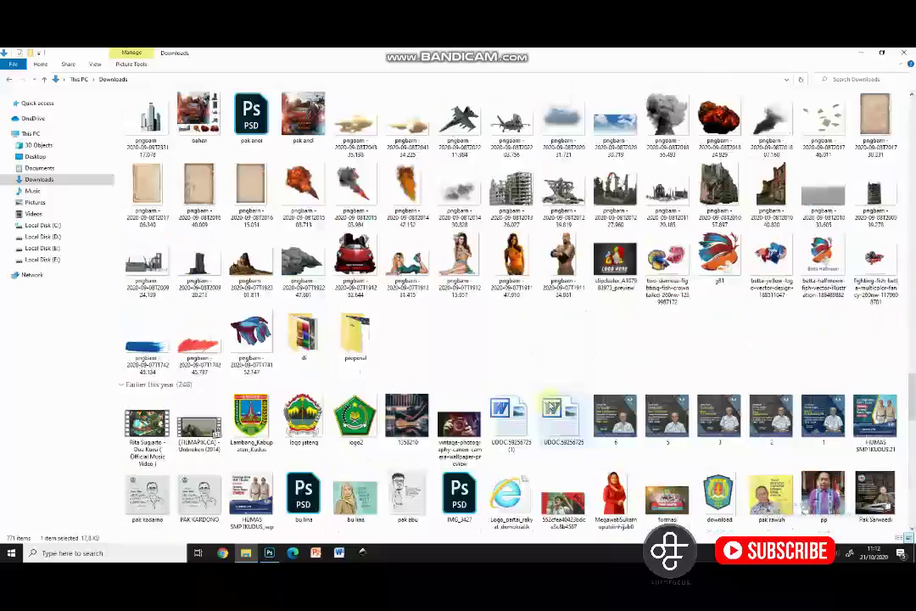
scroll(549, 407, up, 15)
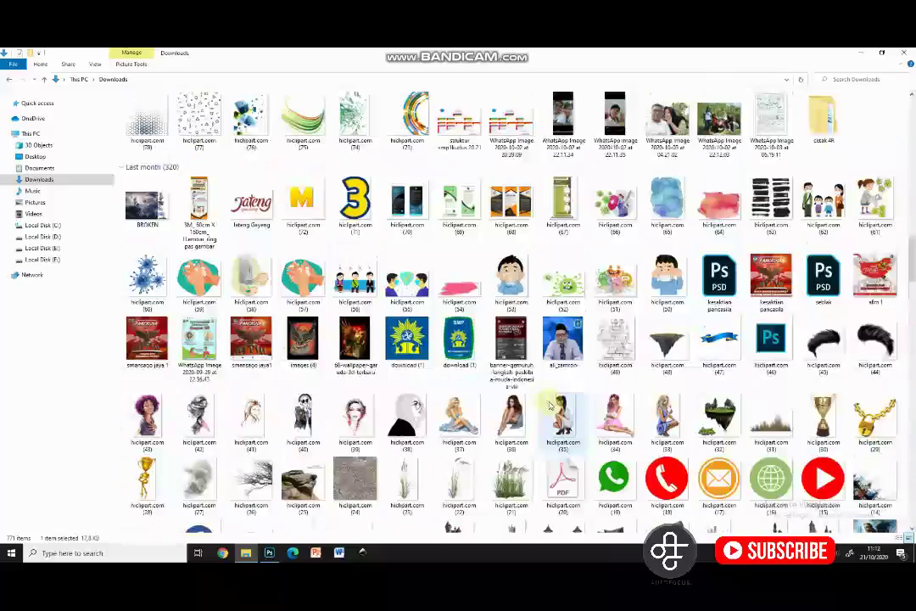
scroll(549, 406, up, 5)
scroll(549, 406, up, 12)
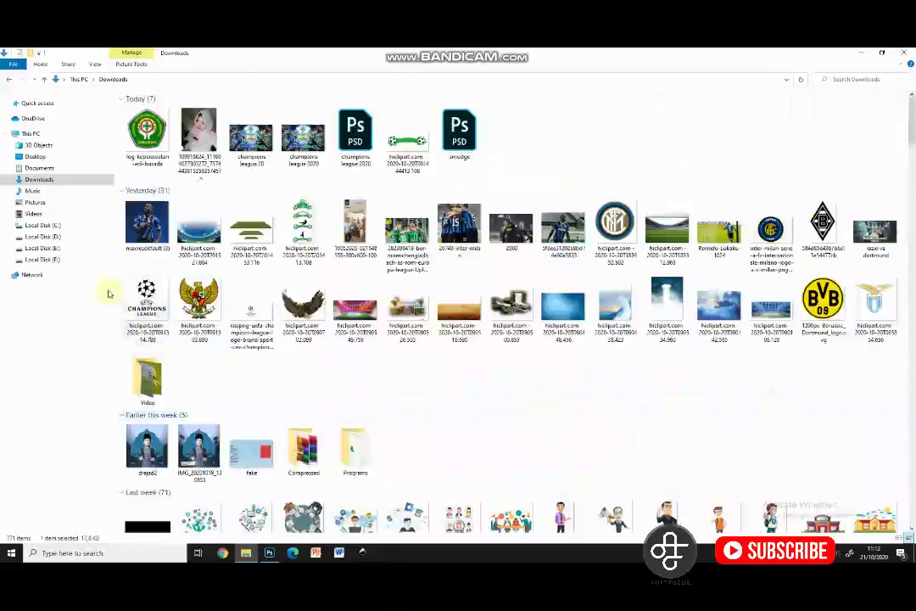
scroll(493, 384, down, 10)
scroll(493, 384, down, 5)
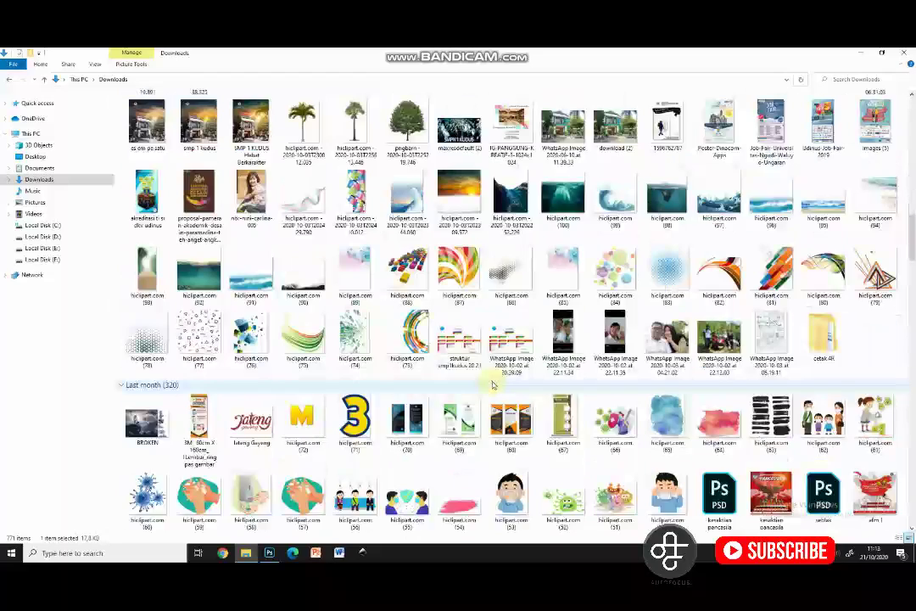
click(267, 553)
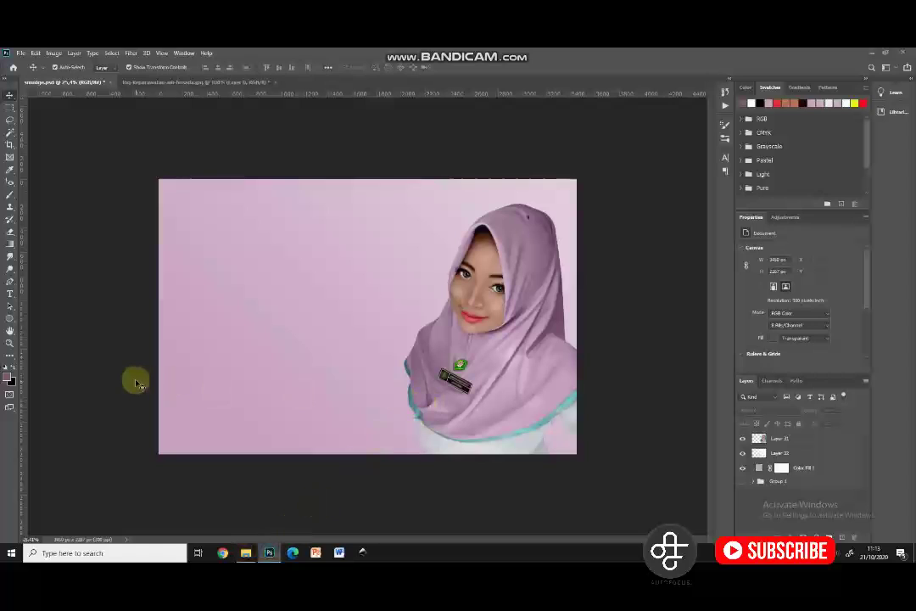
Step: Start a horizontal text layer in the empty background left of the portrait, clearing its placeholder text
click(10, 294)
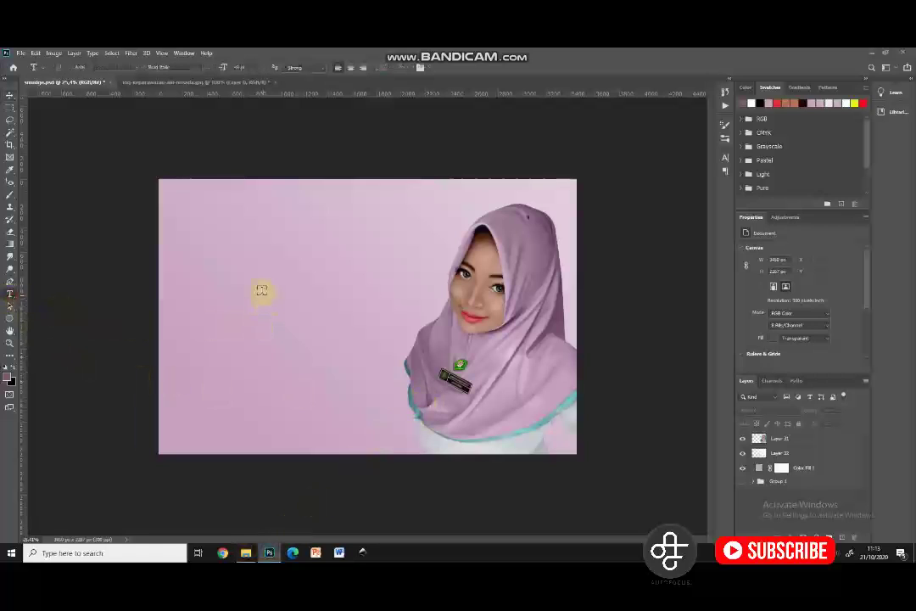
click(236, 278)
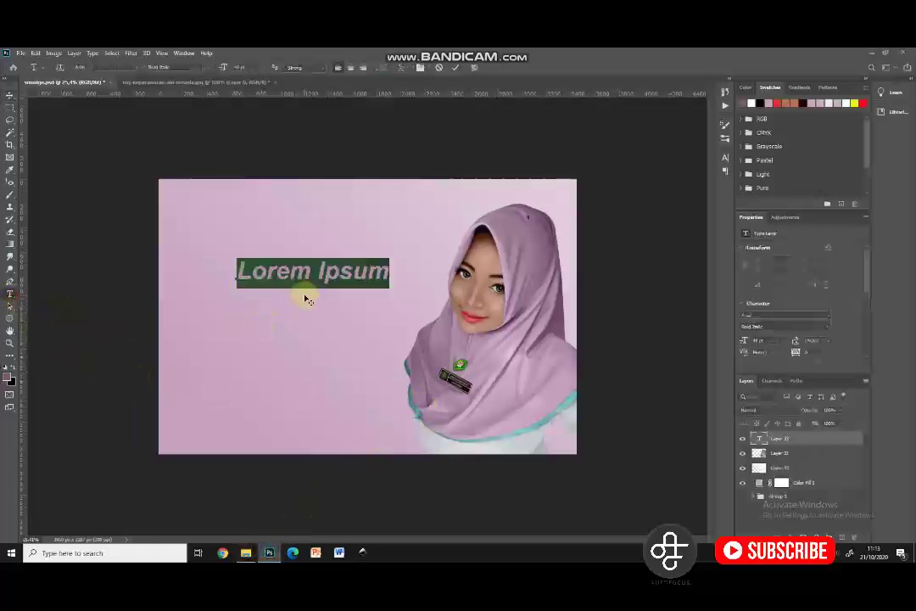
text(S)
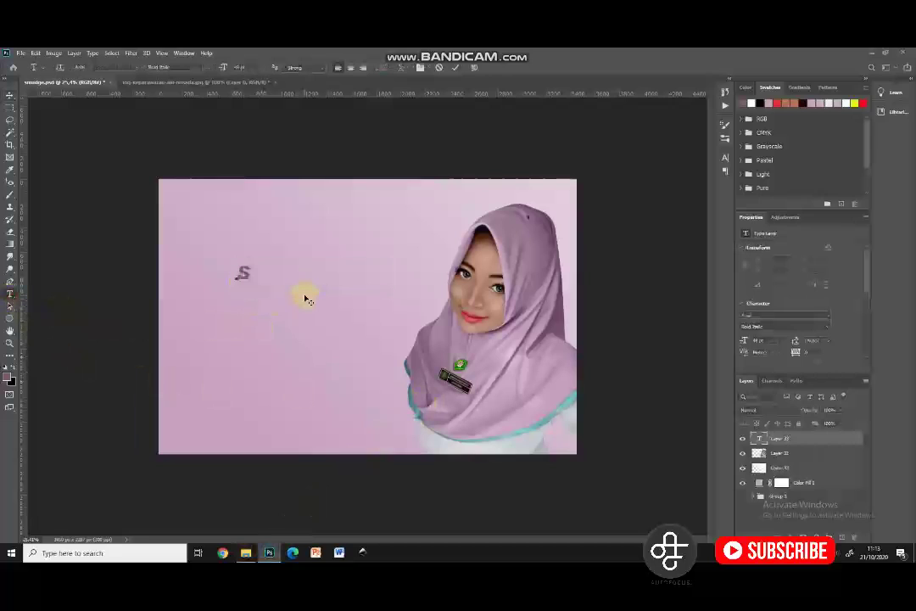
key(BackSpace)
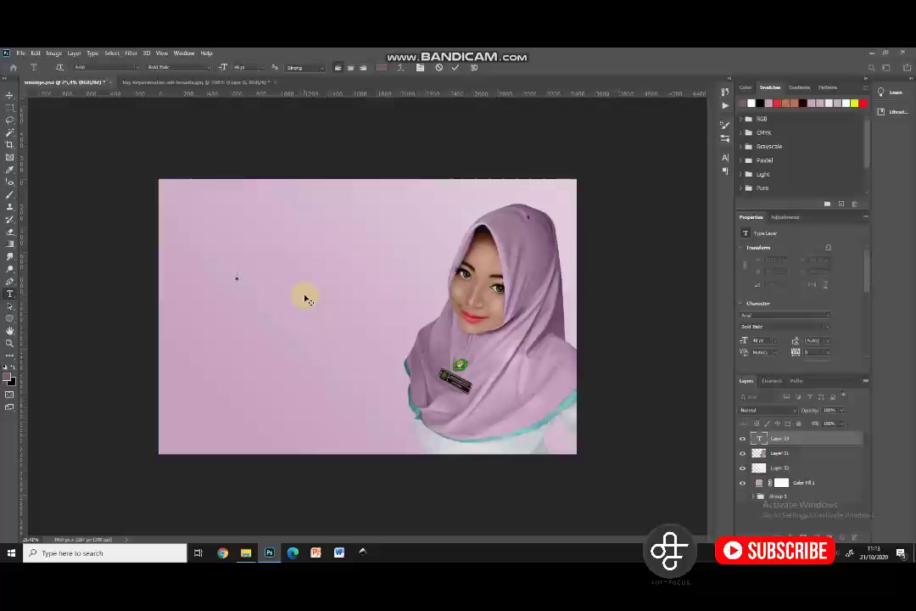